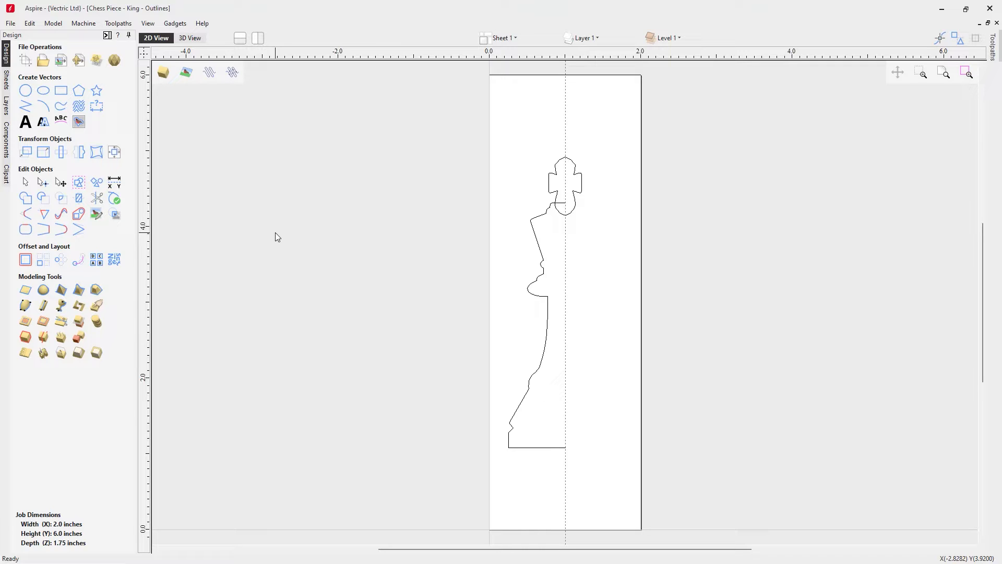
# Show the design in 3D and examine the half-profile and cross outlines from an angle and from above
pyautogui.click(196, 40)
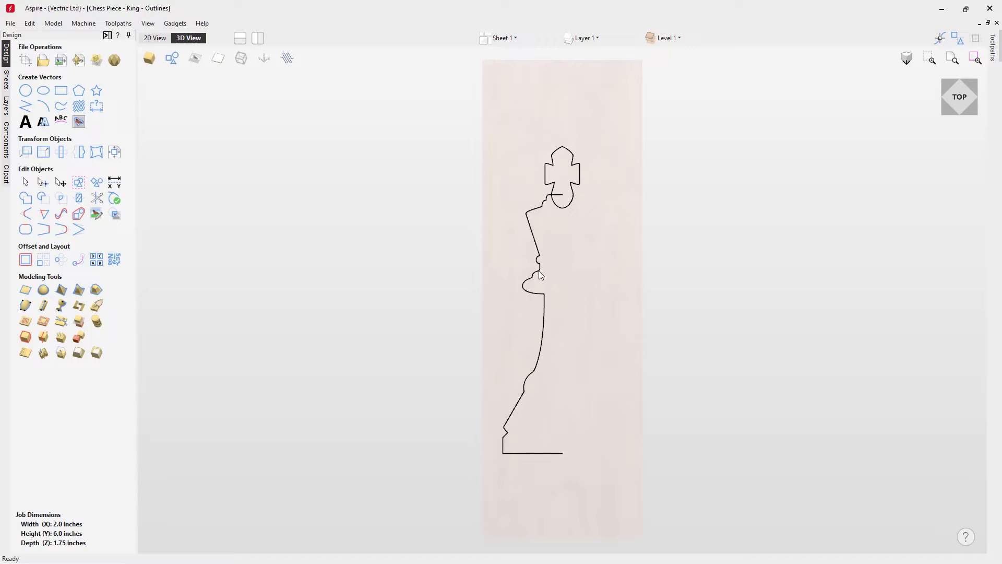
pyautogui.click(540, 275)
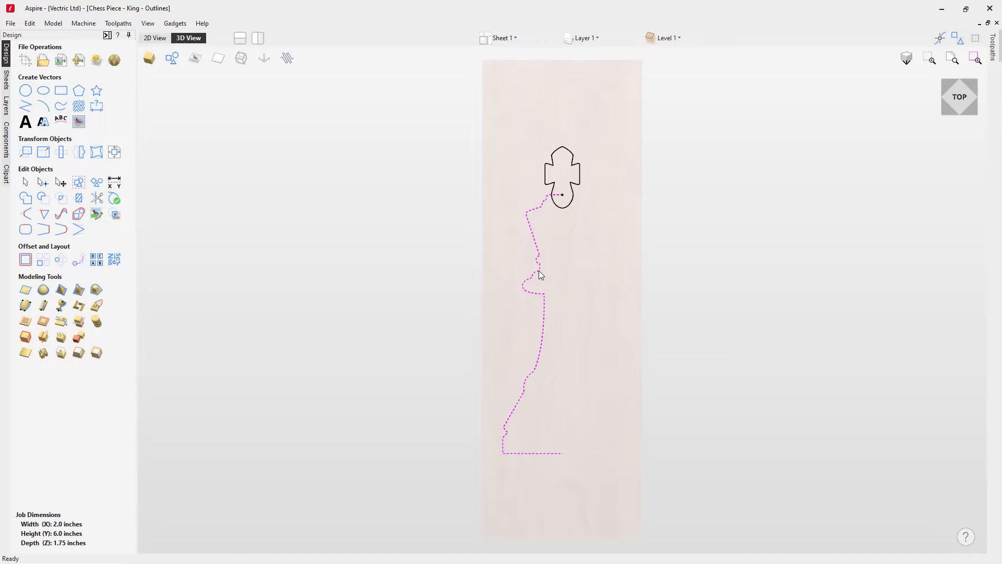
pyautogui.click(562, 208)
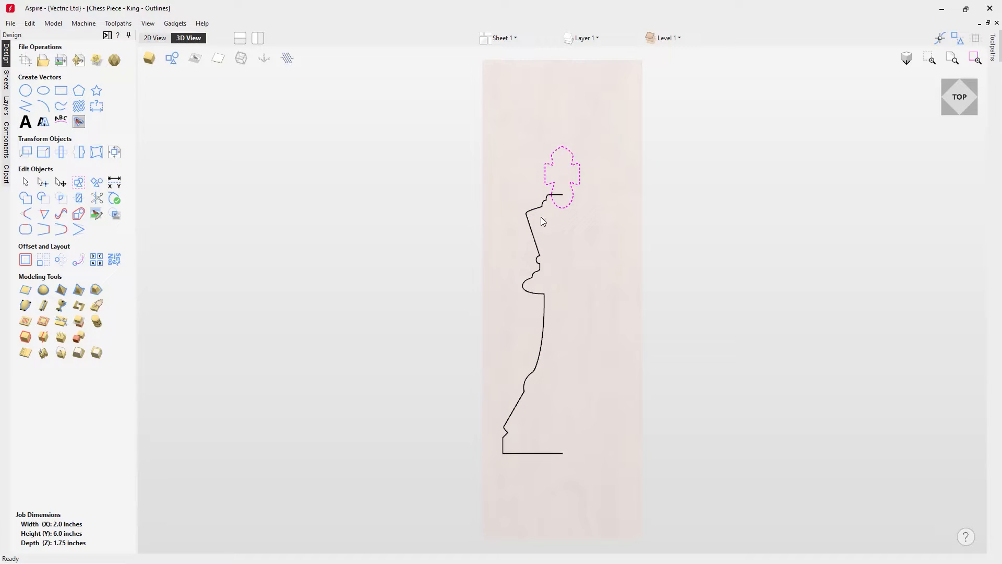
pyautogui.click(466, 233)
pyautogui.moveTo(461, 425); pyautogui.dragTo(557, 240)
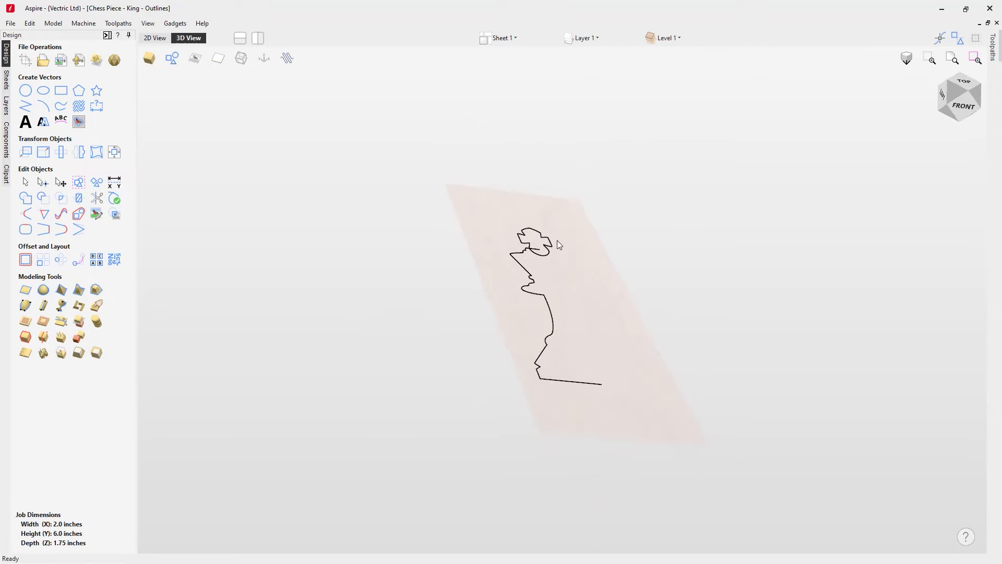
pyautogui.moveTo(707, 264); pyautogui.dragTo(652, 348)
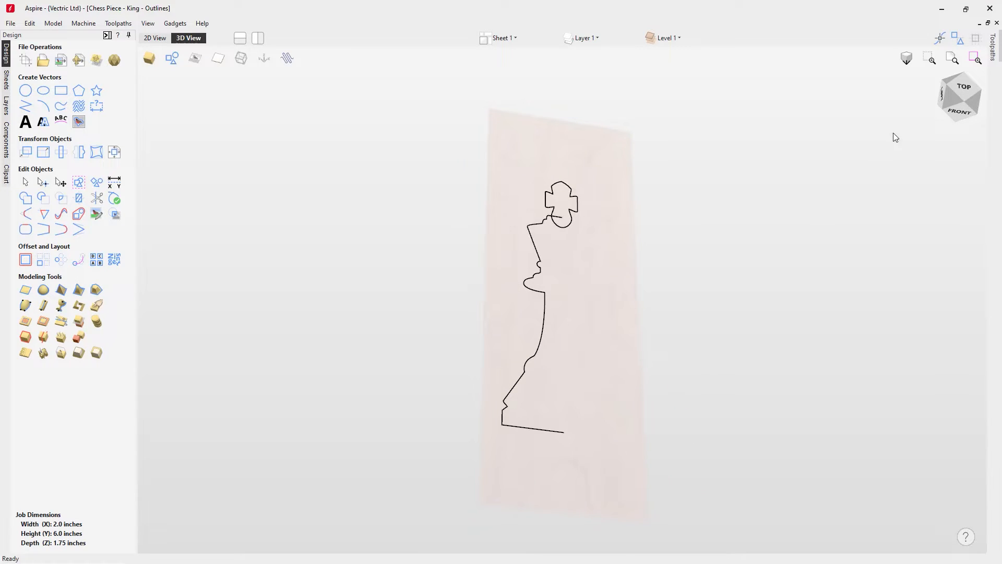
pyautogui.click(963, 91)
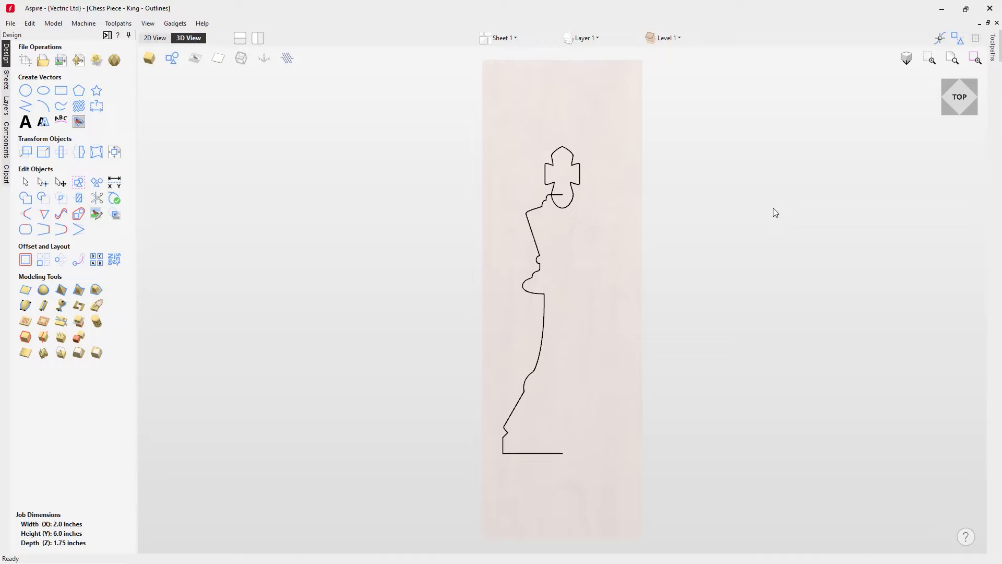
# Turn the half-profile outline into a rotated component with Turn and Spin, using the Merge combine mode and the name Chess Piece Body
pyautogui.click(539, 361)
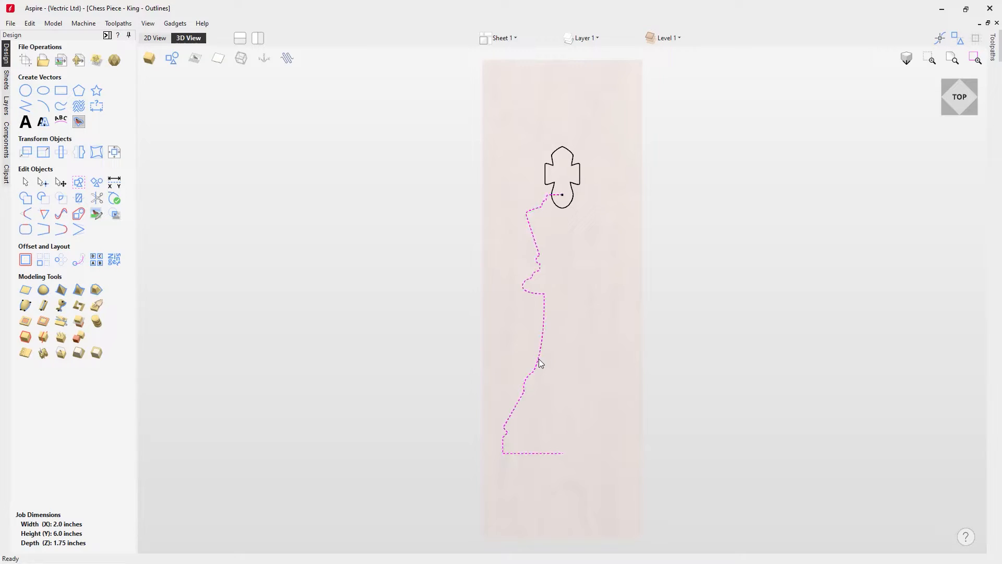
pyautogui.click(61, 307)
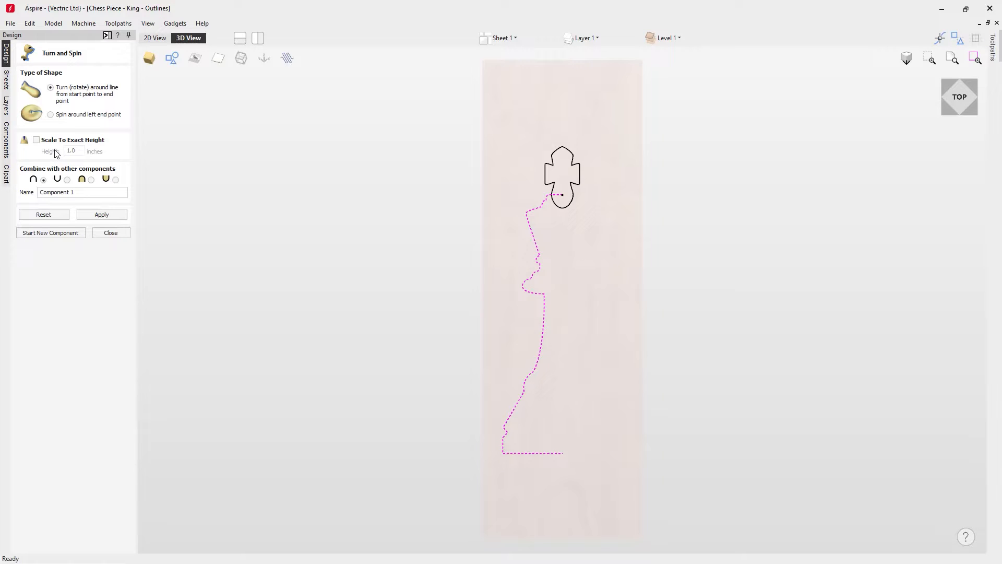
pyautogui.click(91, 179)
pyautogui.moveTo(65, 195); pyautogui.dragTo(30, 201)
pyautogui.write('Chess Piece Body')
pyautogui.click(88, 215)
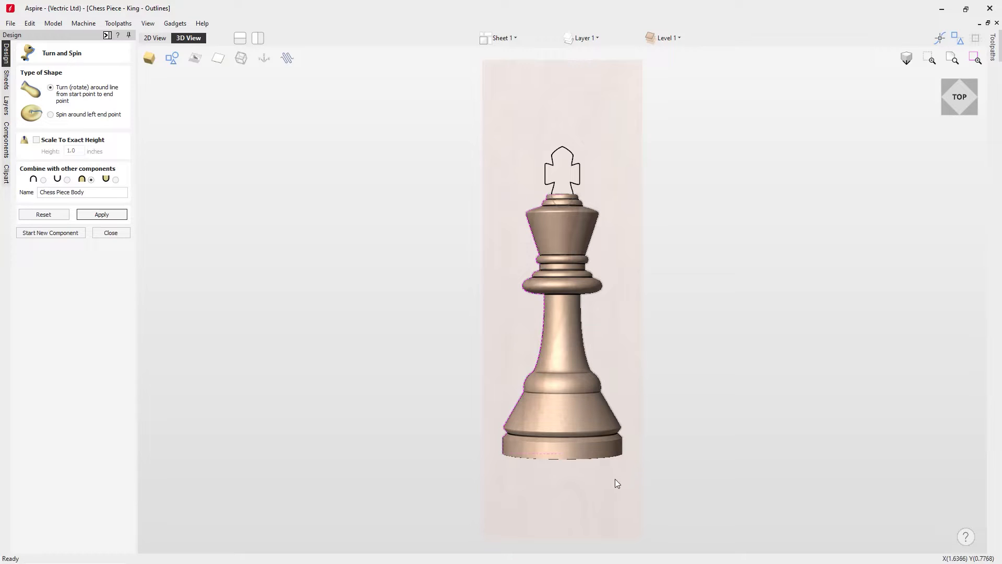
pyautogui.moveTo(666, 463); pyautogui.dragTo(526, 284)
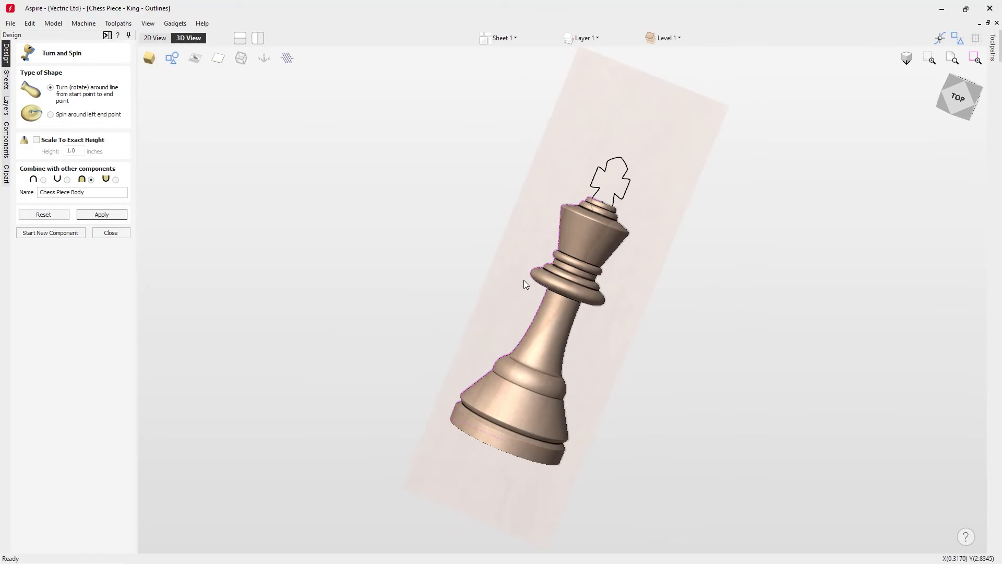
pyautogui.click(956, 99)
pyautogui.click(108, 233)
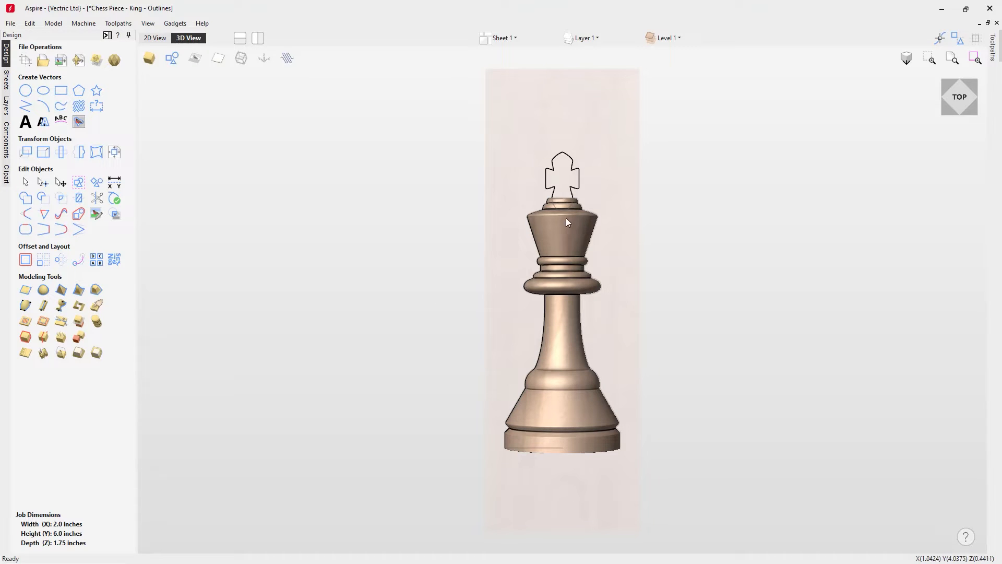
# Create a flat plane component from the cross outline above the body, with a base height of about 0.0923 inches
pyautogui.click(553, 190)
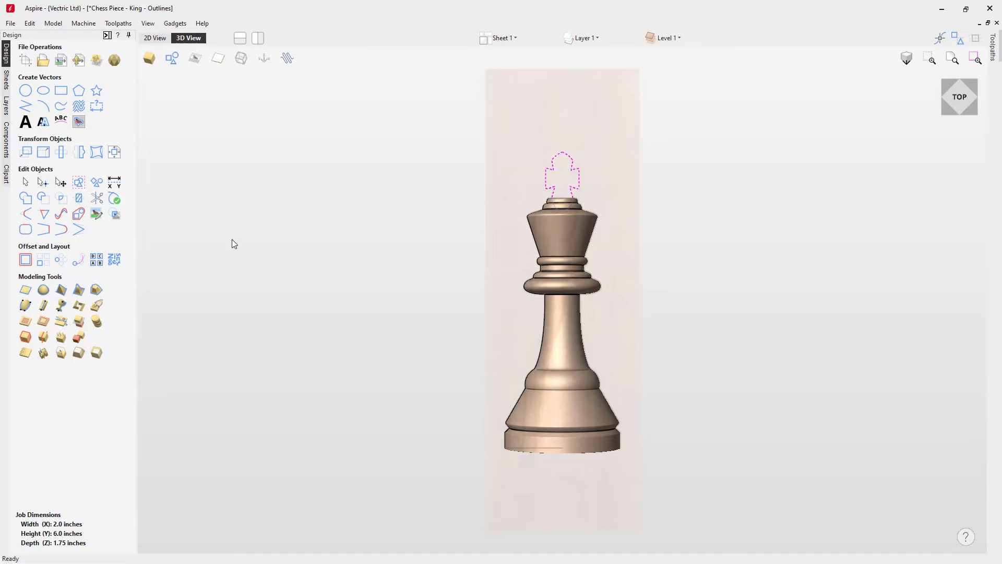
pyautogui.click(26, 295)
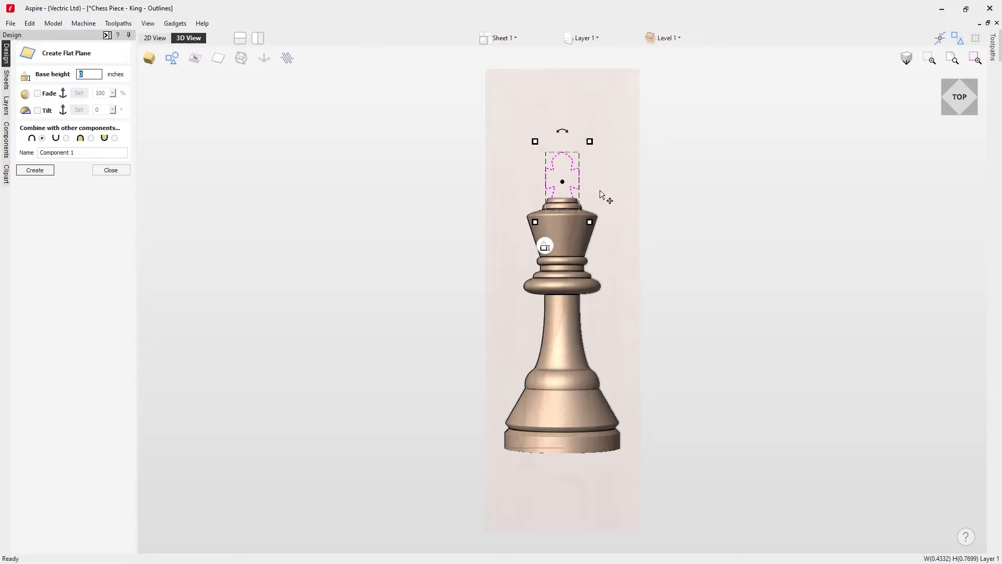
pyautogui.moveTo(546, 250)
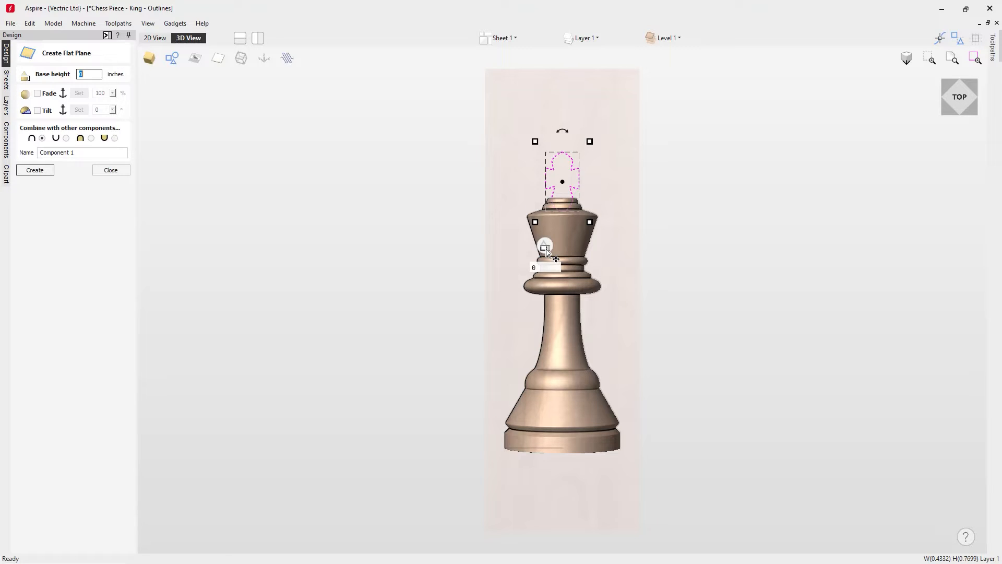
pyautogui.click(546, 250)
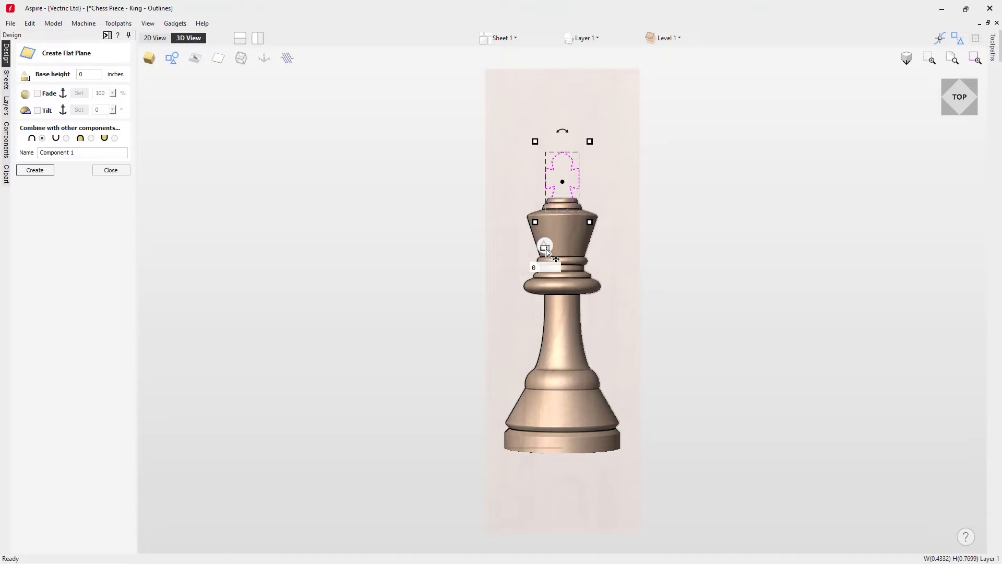
pyautogui.moveTo(546, 249); pyautogui.dragTo(544, 235)
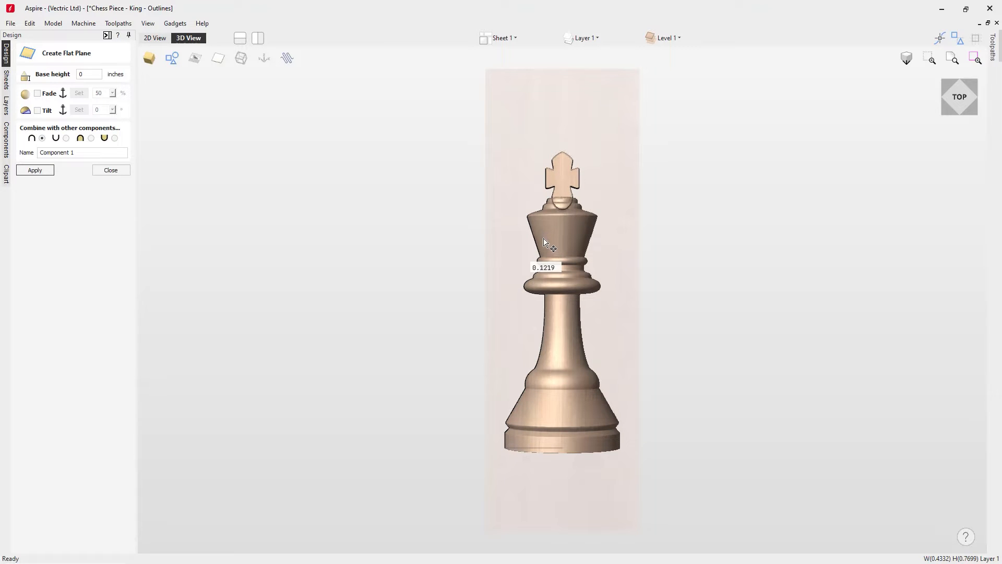
pyautogui.moveTo(543, 231); pyautogui.dragTo(543, 231)
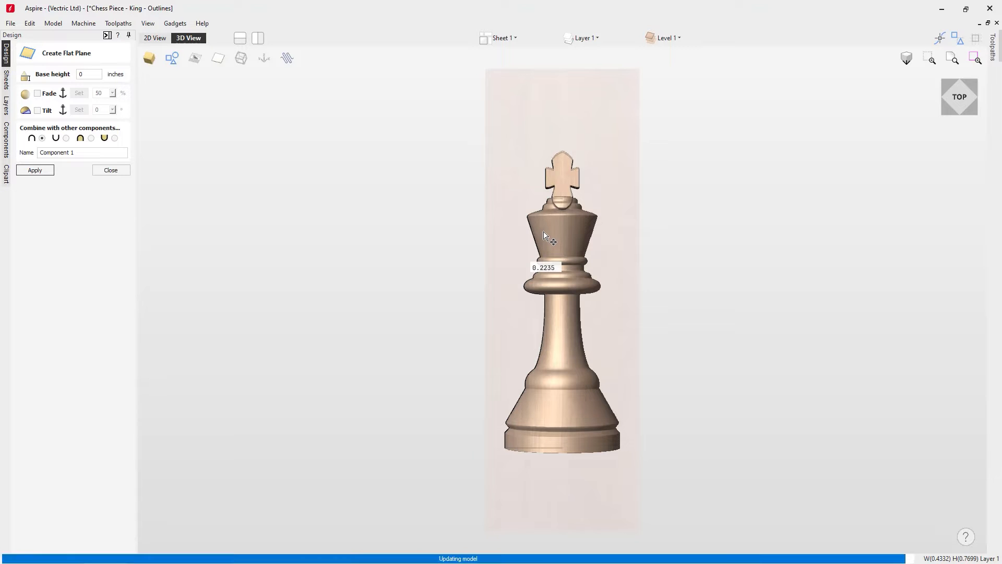
pyautogui.moveTo(501, 346); pyautogui.dragTo(734, 288)
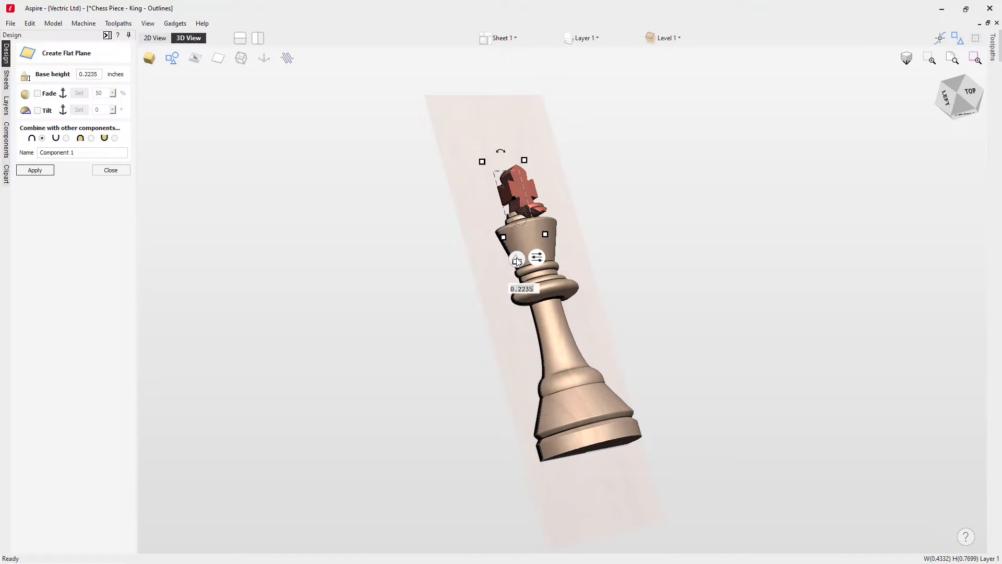
pyautogui.moveTo(516, 257); pyautogui.dragTo(516, 270)
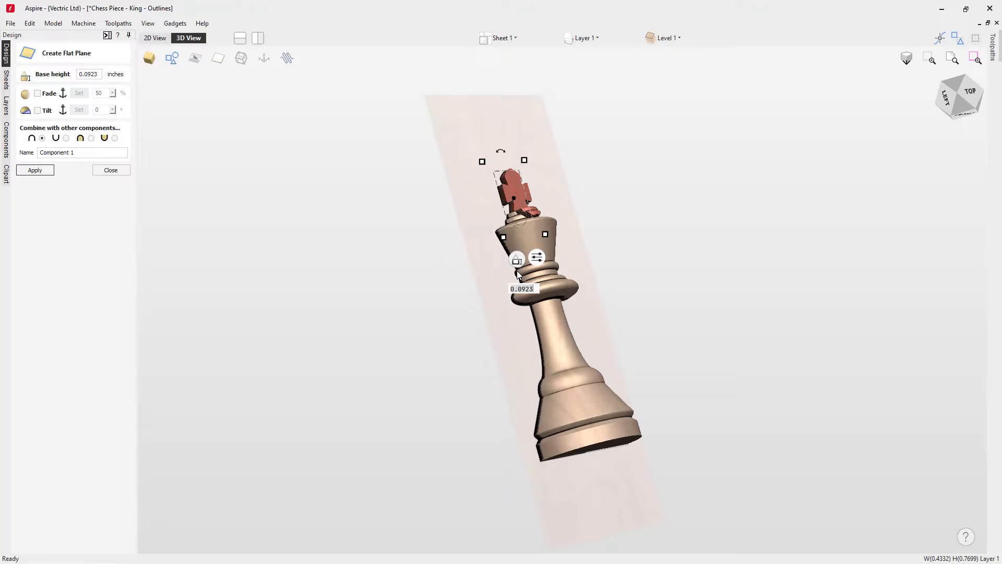
# Set the cross component's combine mode to Merge, finish the flat plane and deselect it
pyautogui.moveTo(473, 233); pyautogui.dragTo(486, 328)
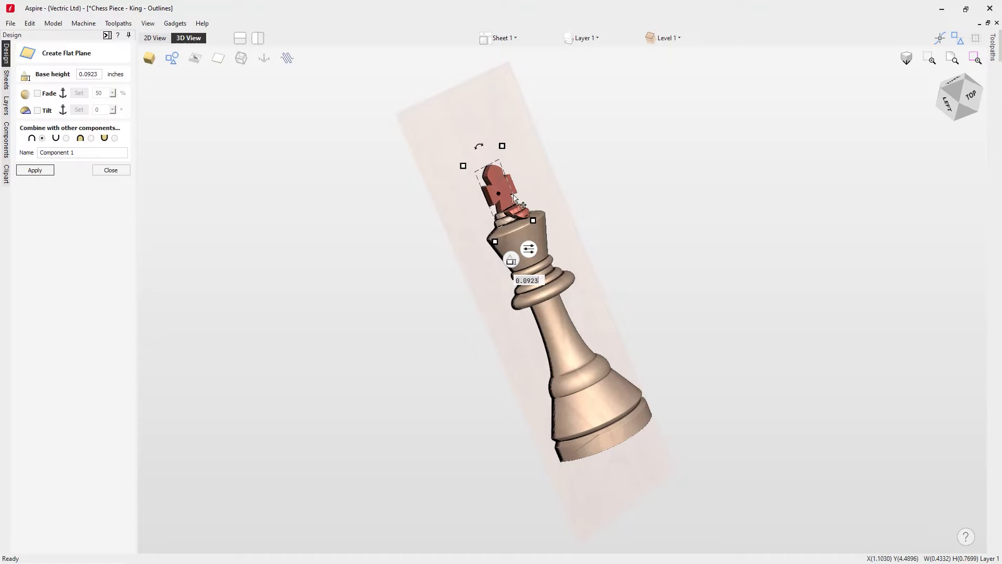
pyautogui.click(532, 254)
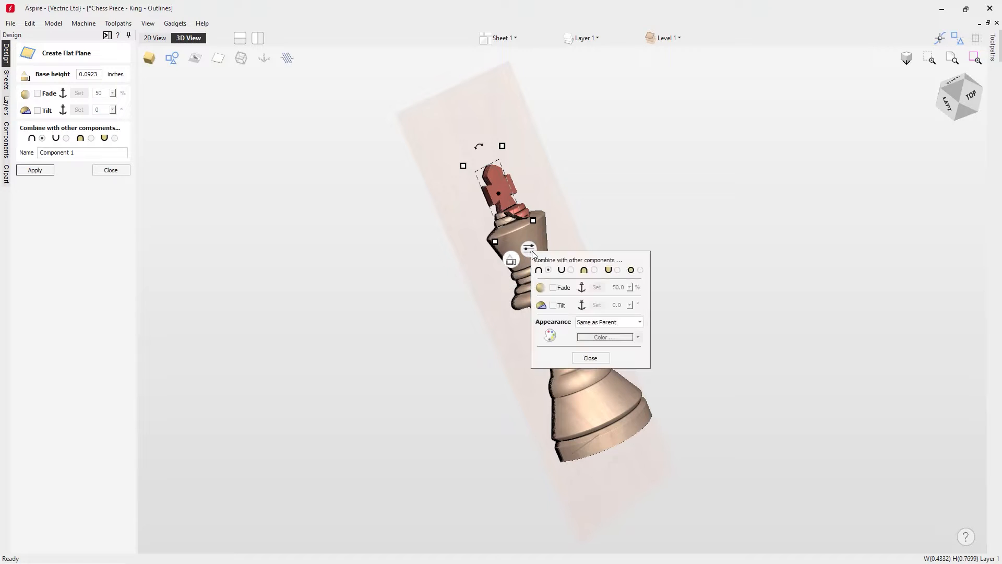
pyautogui.moveTo(559, 260); pyautogui.dragTo(631, 128)
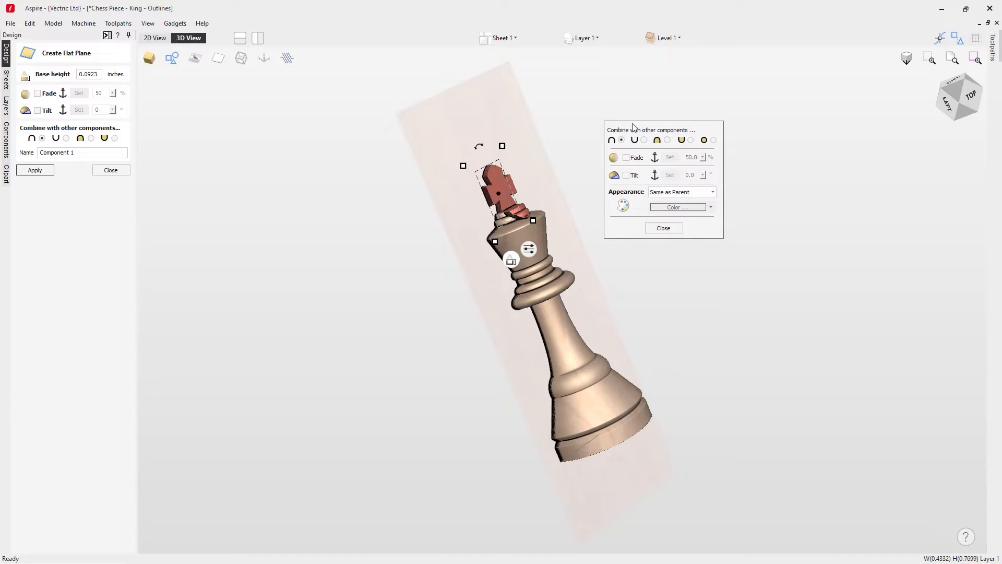
pyautogui.click(668, 141)
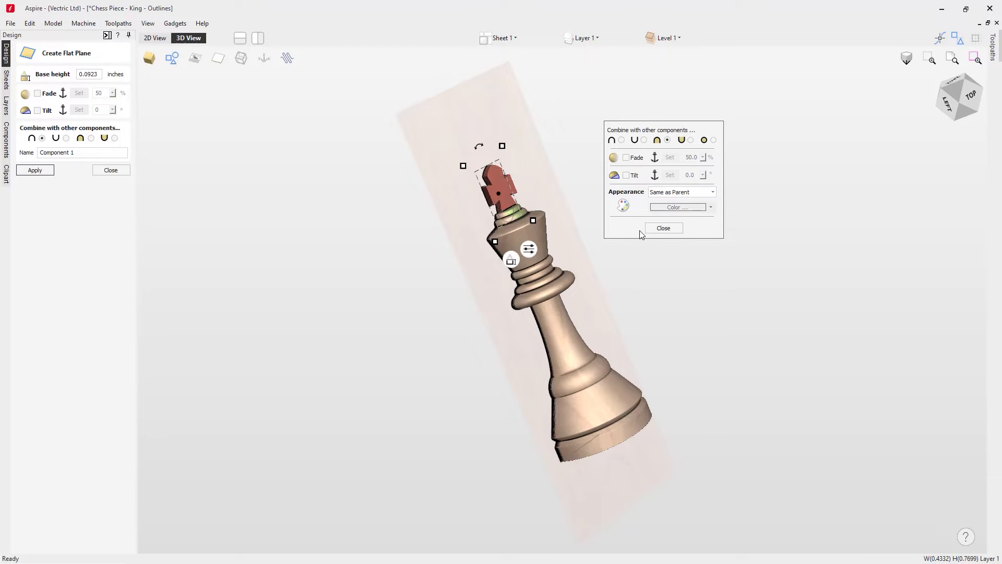
pyautogui.click(673, 230)
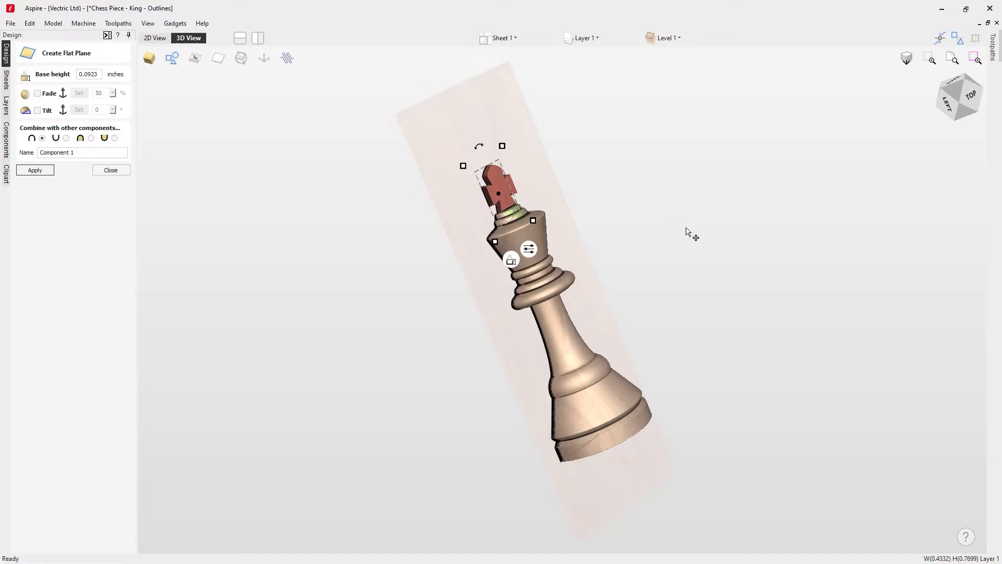
pyautogui.click(974, 98)
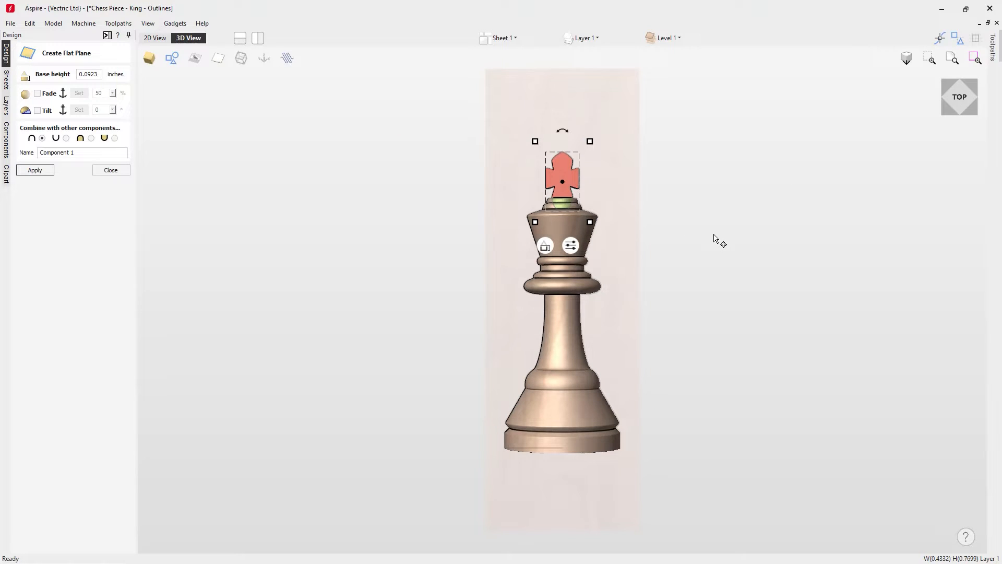
pyautogui.press('Escape')
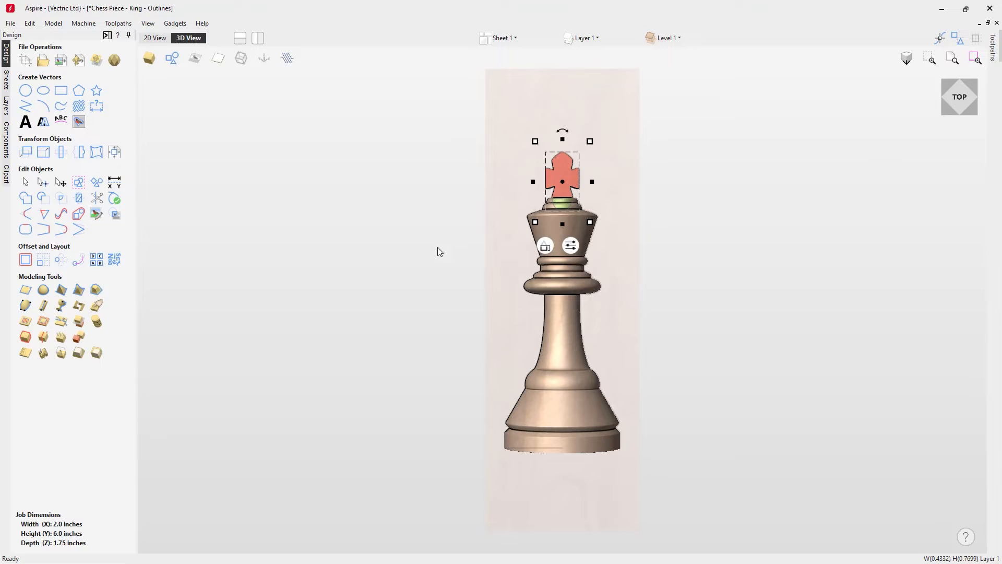
pyautogui.click(501, 242)
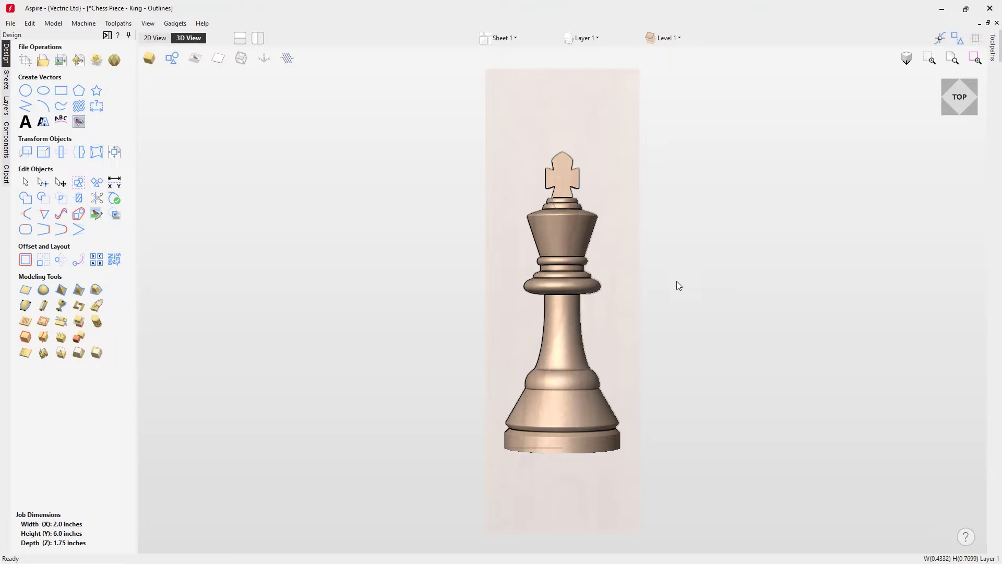
# Rename the component level Level 1 as Models
pyautogui.click(677, 40)
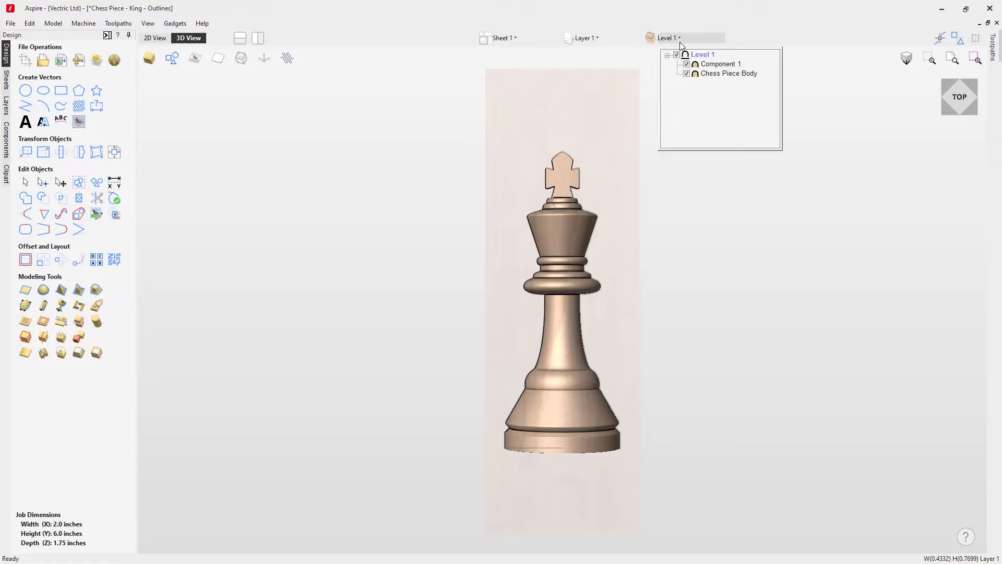
pyautogui.rightClick(699, 55)
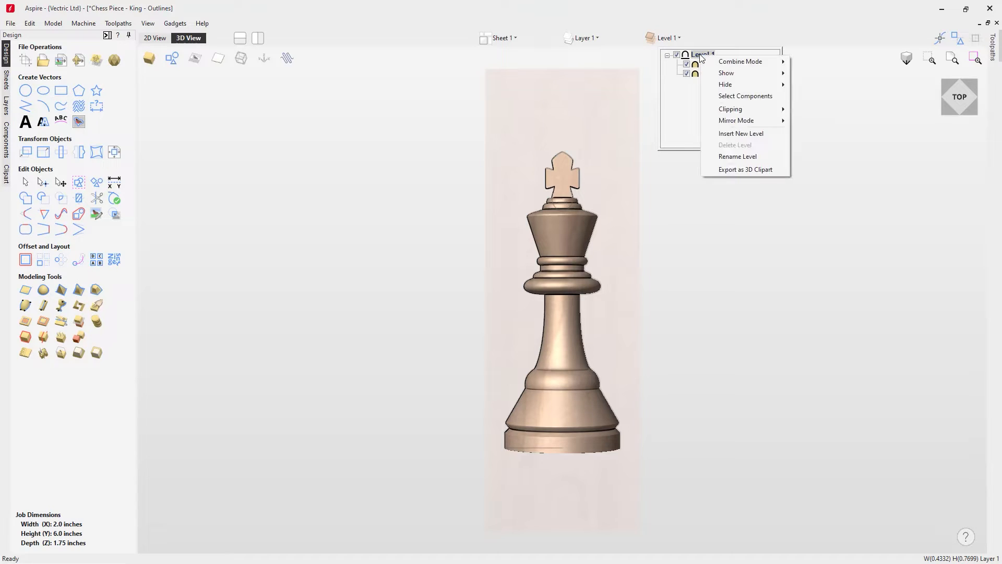
pyautogui.click(728, 158)
pyautogui.write('Models')
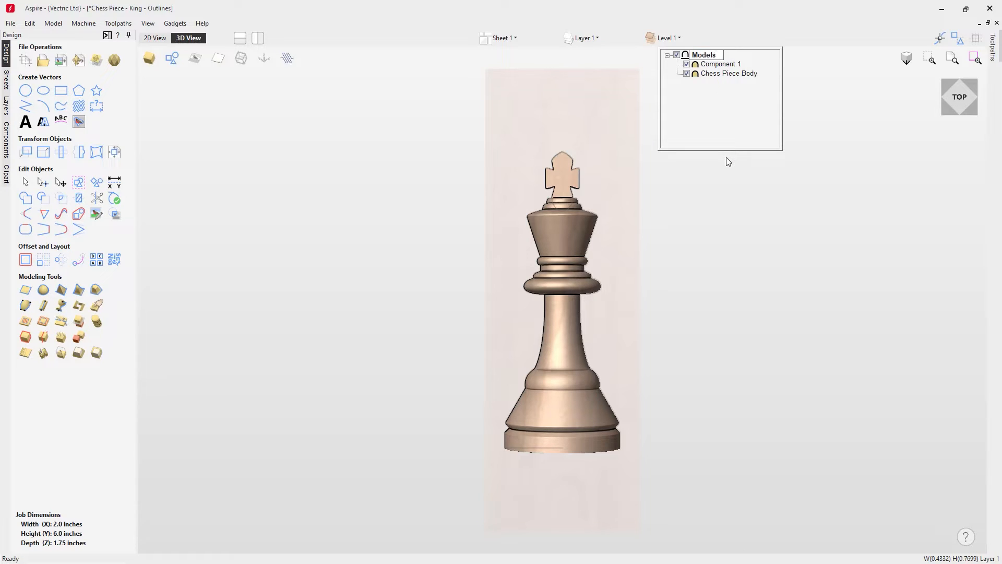
pyautogui.press('Return')
# Rename the flat cross component in the Models level as Cross and deselect it
pyautogui.moveTo(708, 80)
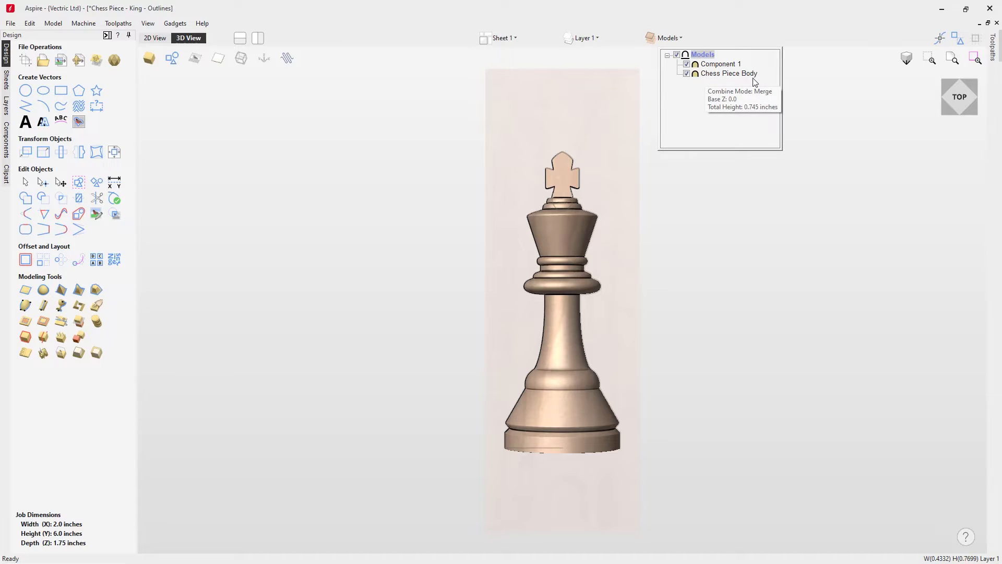
pyautogui.click(714, 67)
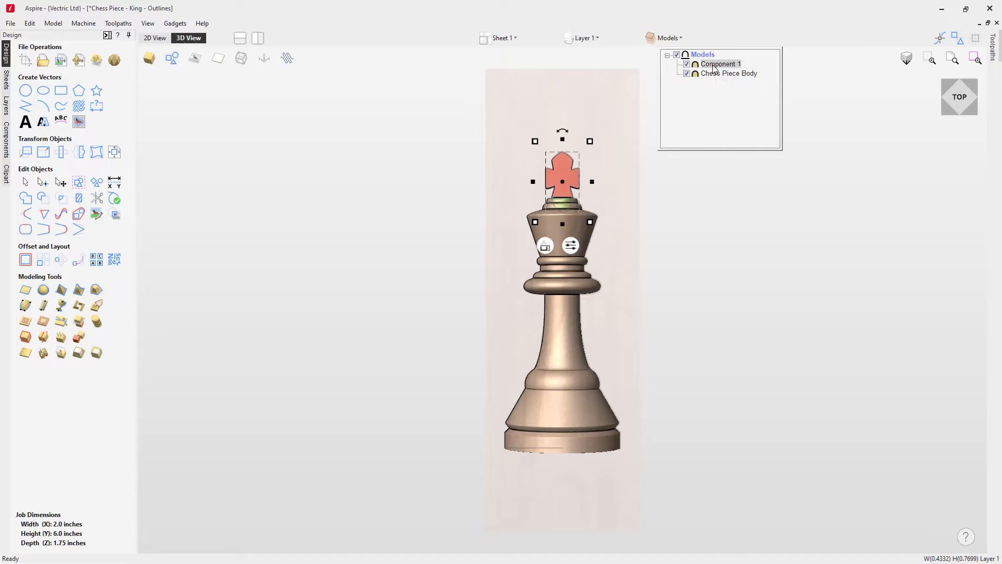
pyautogui.rightClick(715, 68)
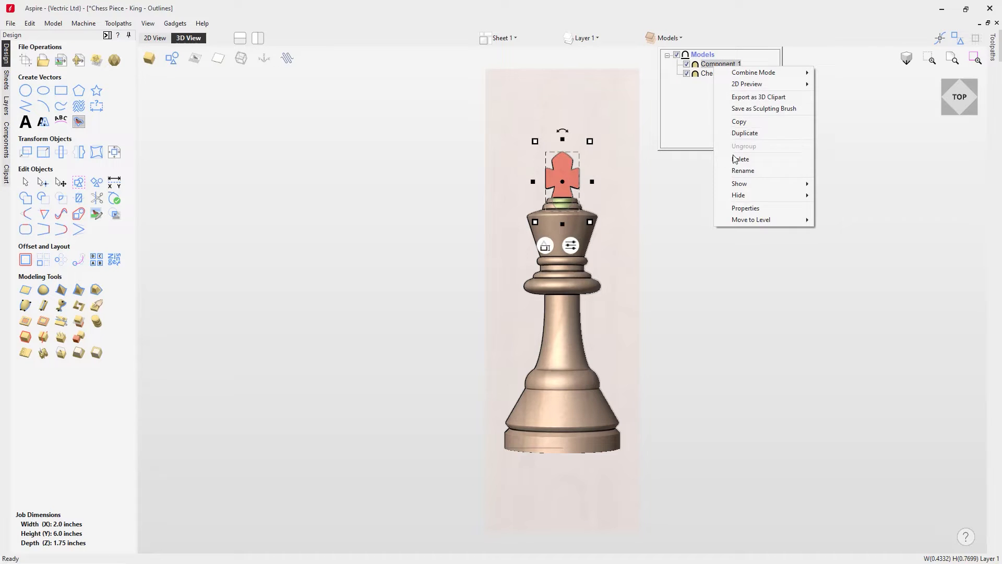
pyautogui.click(740, 171)
pyautogui.write('Cross')
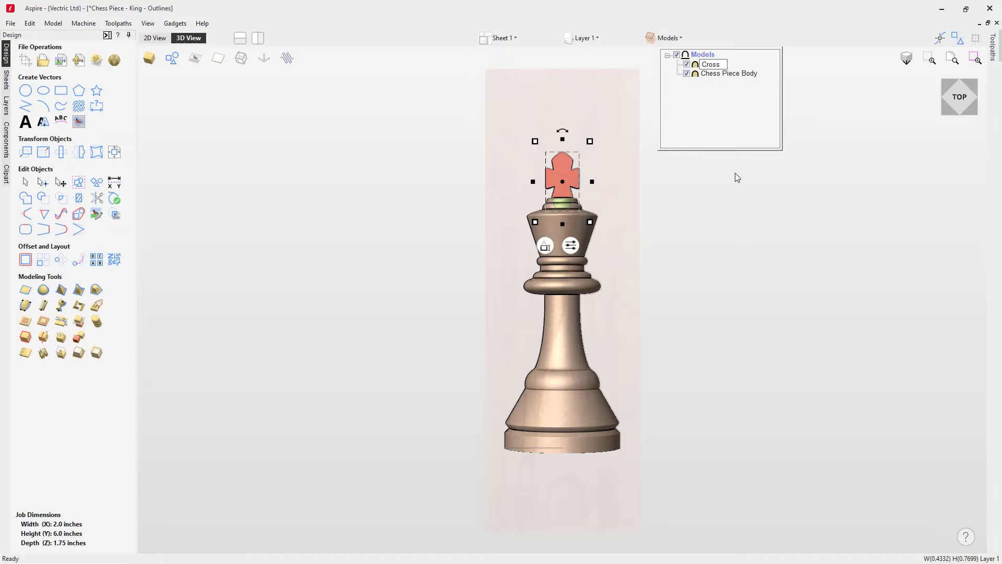
pyautogui.click(751, 124)
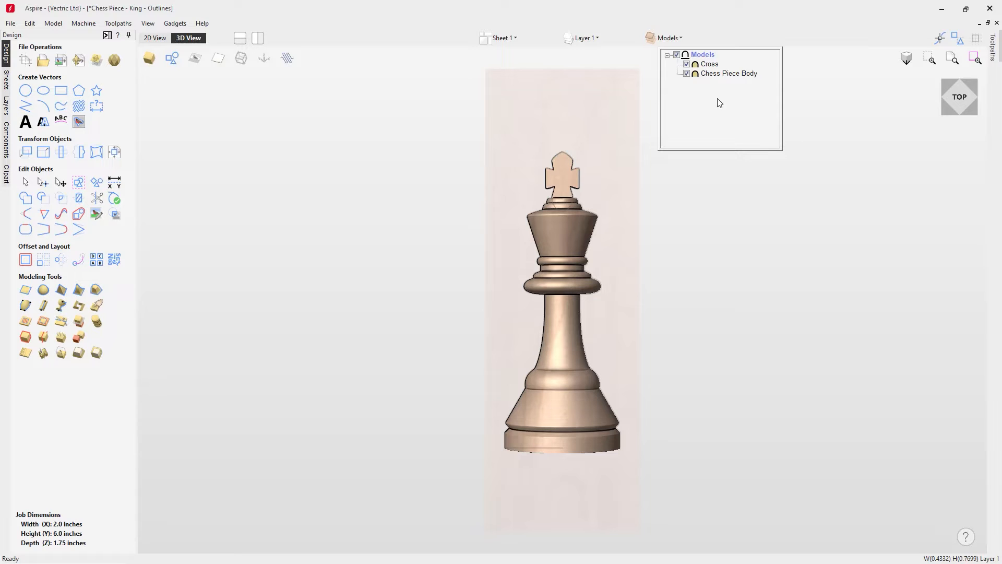
pyautogui.moveTo(695, 66)
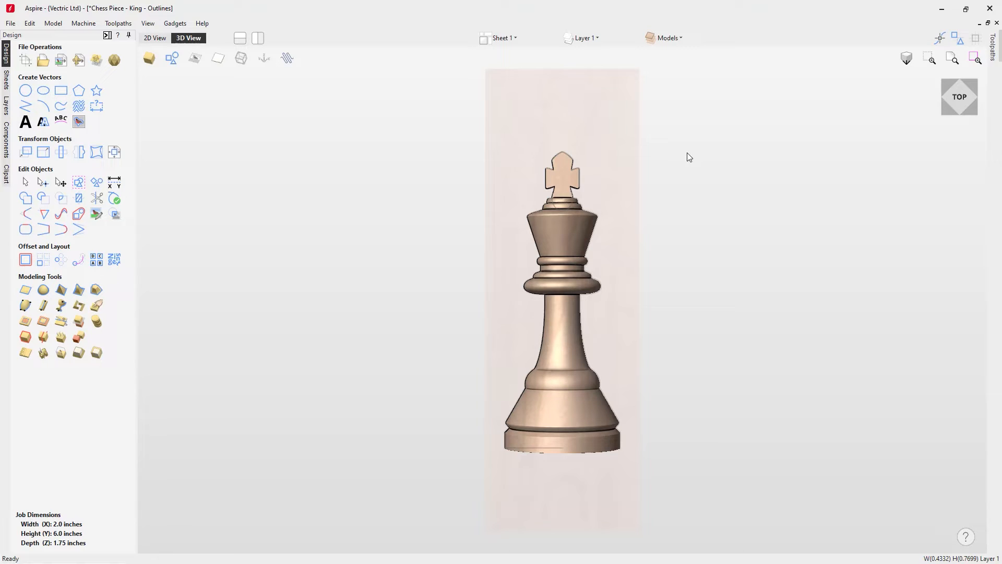
pyautogui.click(7, 138)
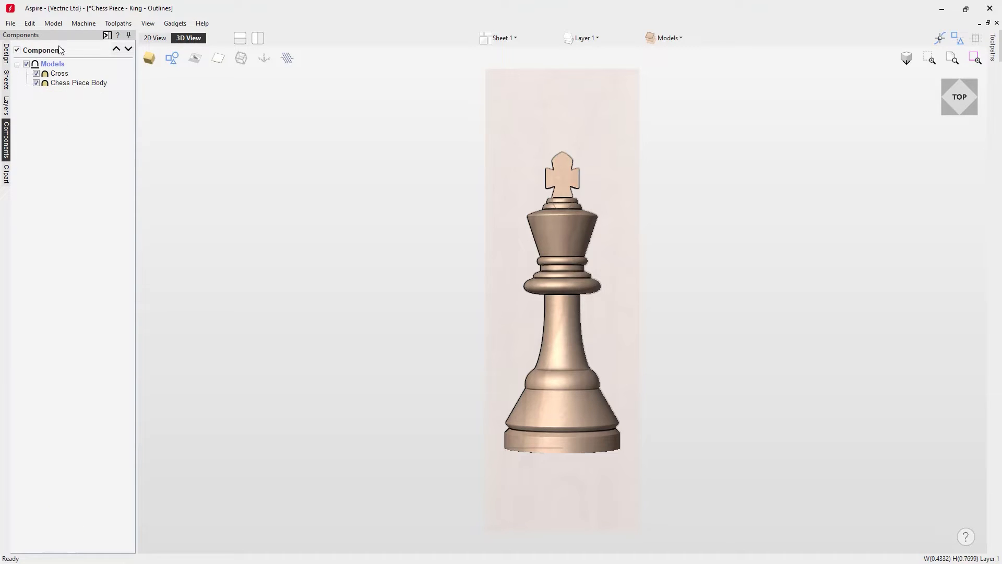
pyautogui.click(679, 37)
pyautogui.click(70, 184)
pyautogui.click(6, 52)
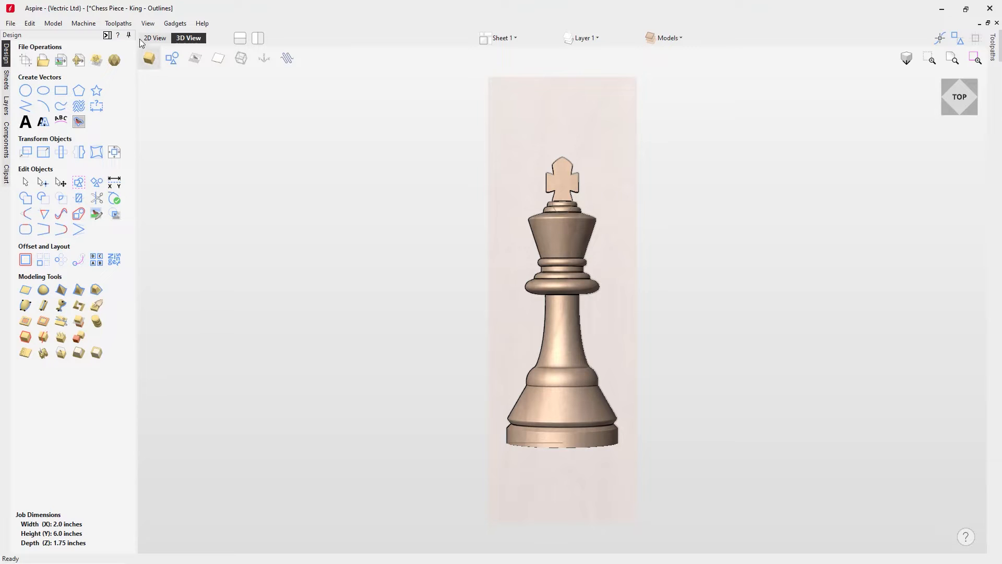
# Change the job type to Double Sided, with Zero off same side enabled and a left-to-right flip direction between sides
pyautogui.click(27, 61)
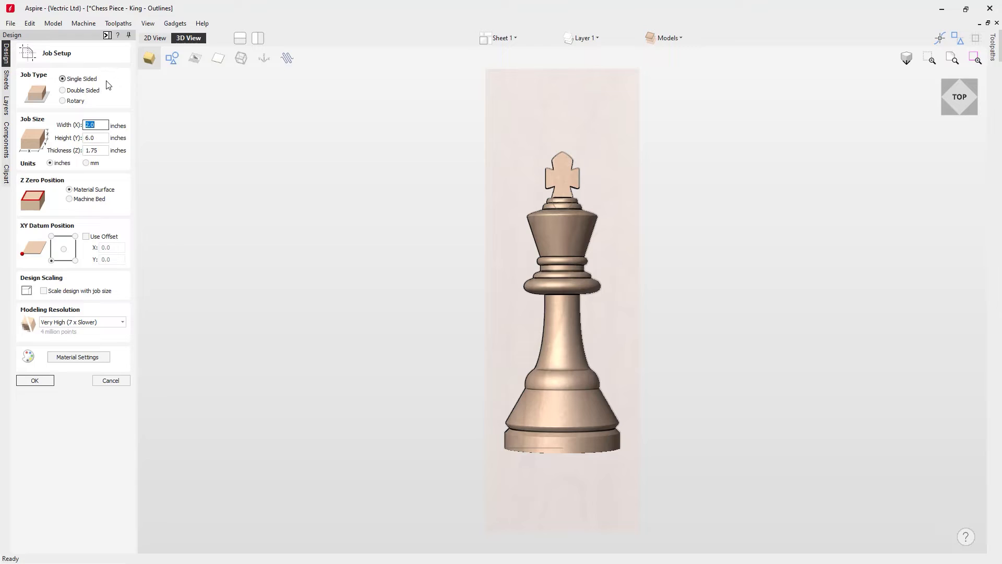
pyautogui.click(63, 91)
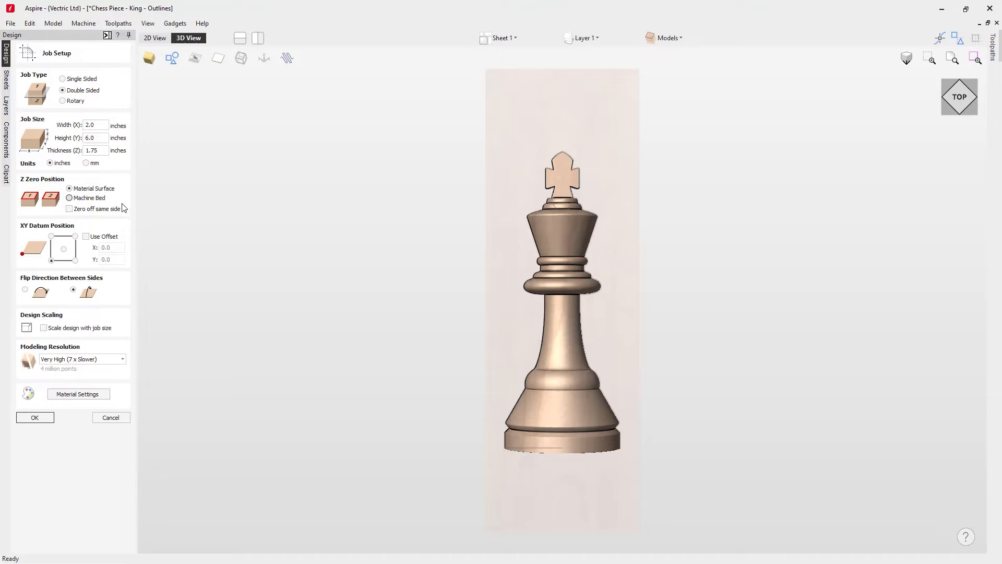
pyautogui.click(69, 209)
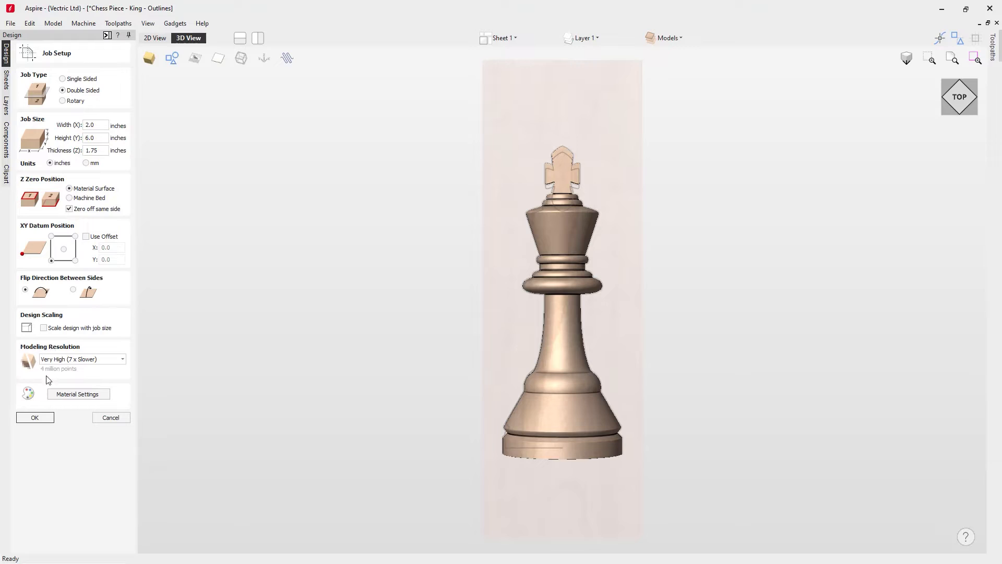
pyautogui.click(34, 417)
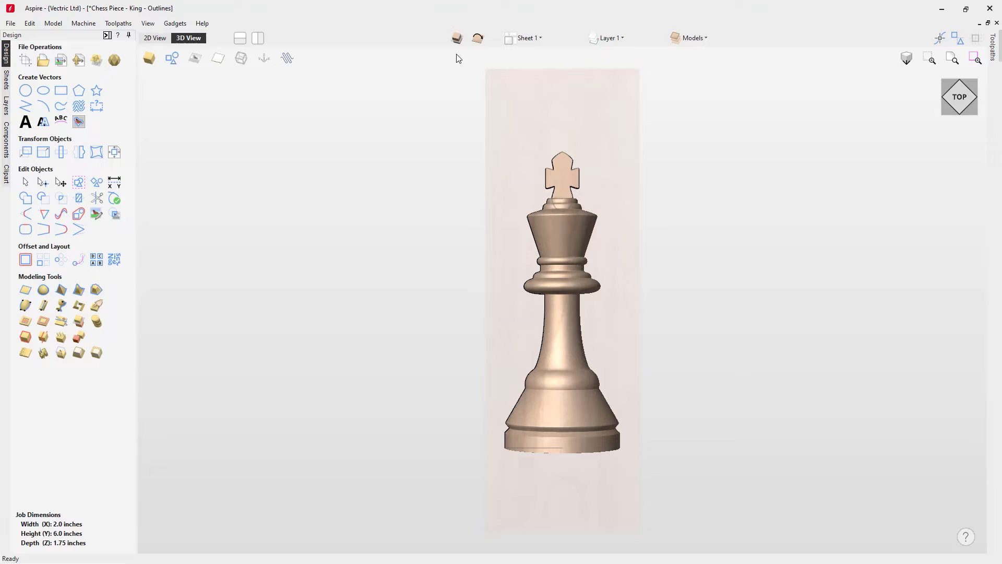
# Inspect the bottom side of the job and the underside of the king, and return to the top view
pyautogui.click(480, 42)
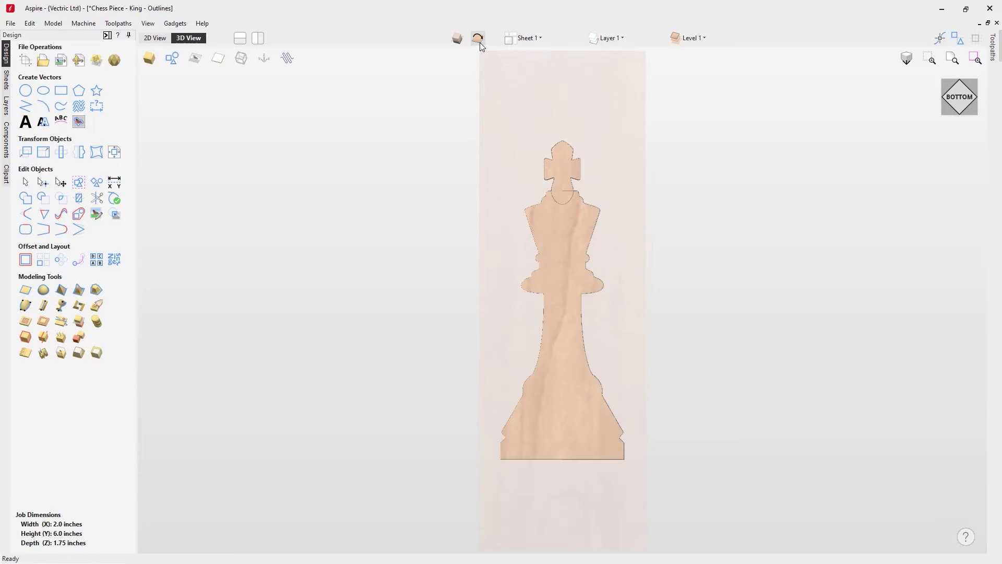
pyautogui.click(480, 42)
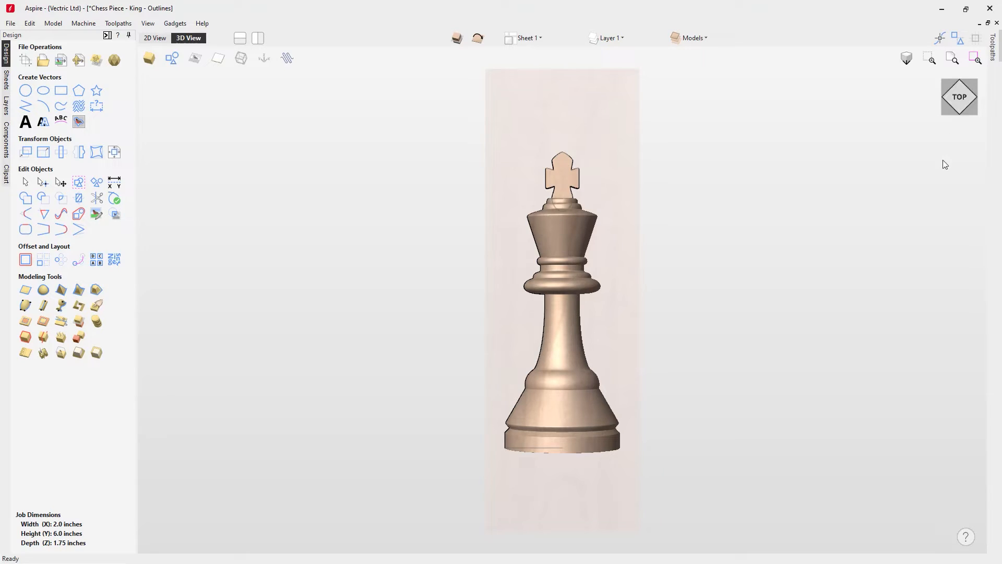
pyautogui.moveTo(861, 293); pyautogui.dragTo(840, 209)
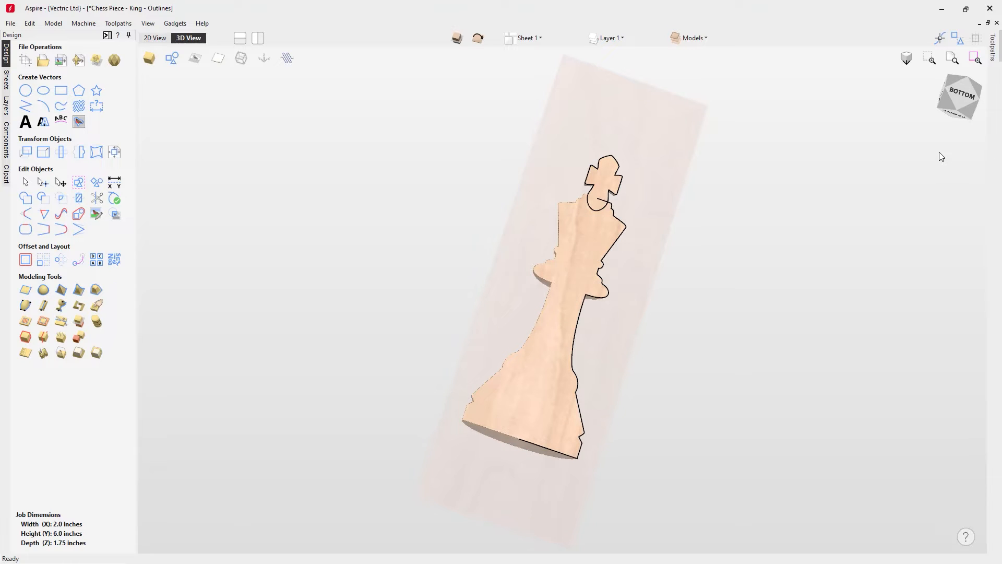
pyautogui.click(962, 101)
pyautogui.click(962, 102)
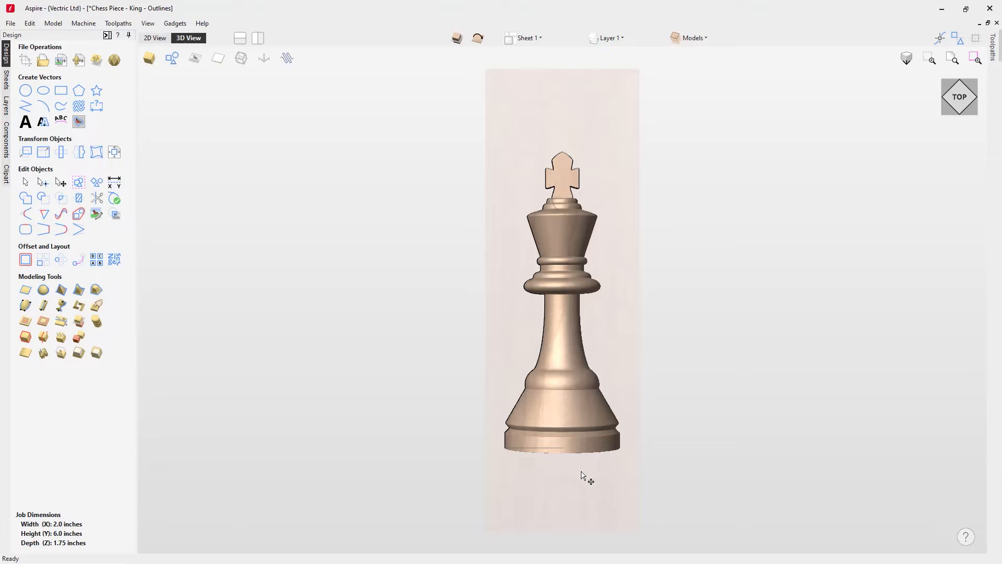
# Check the shape height of the chess piece body component and deselect it
pyautogui.click(568, 445)
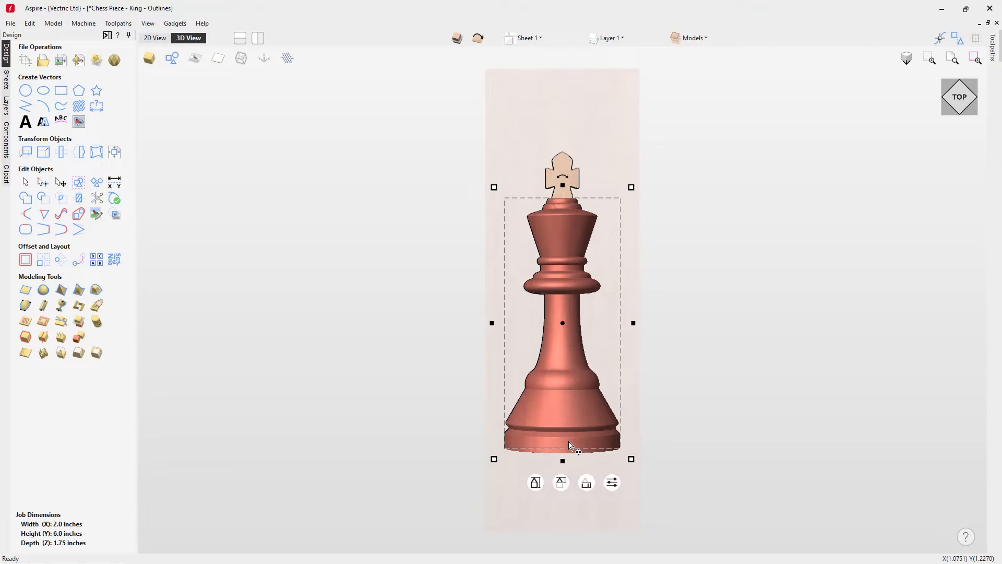
pyautogui.moveTo(536, 482)
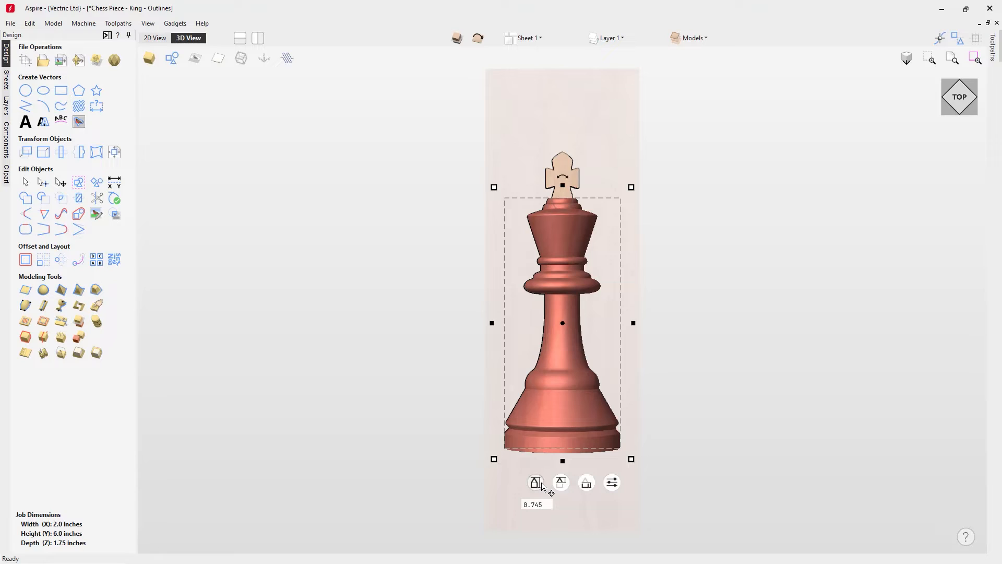
pyautogui.click(743, 500)
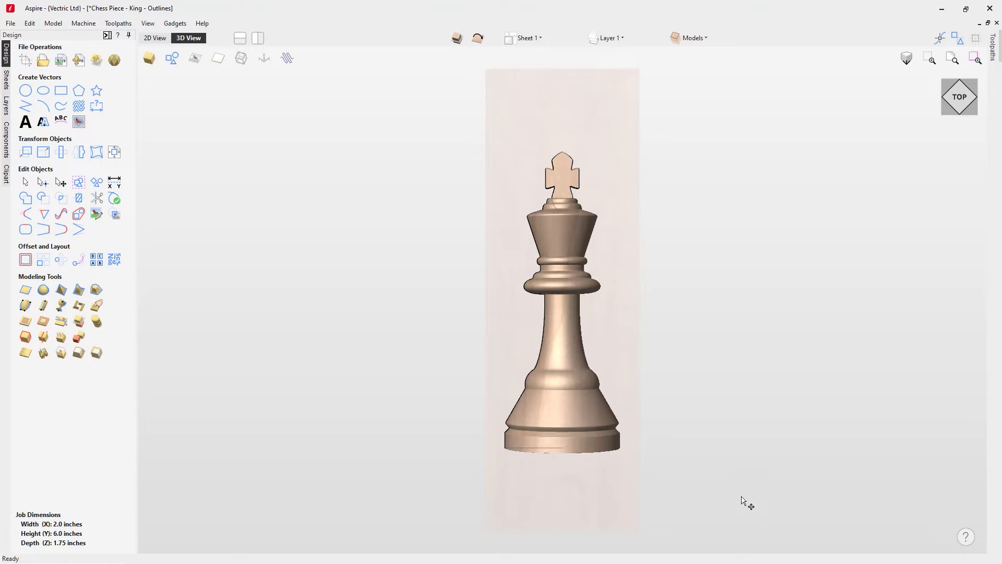
# Copy the chess piece body and cross components together to the other side of the job
pyautogui.click(564, 417)
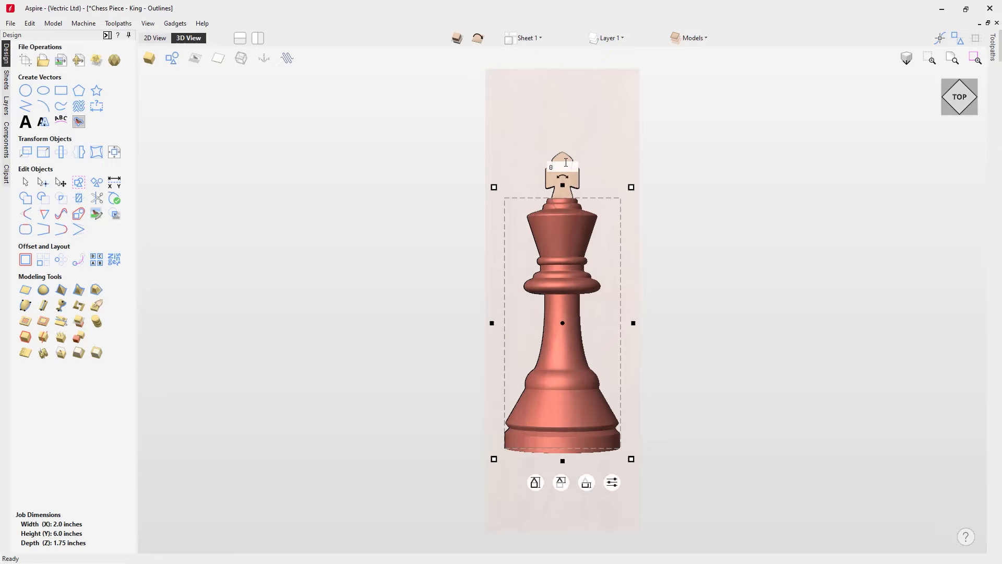
pyautogui.keyDown('shift'); pyautogui.click(564, 160); pyautogui.keyUp('shift')
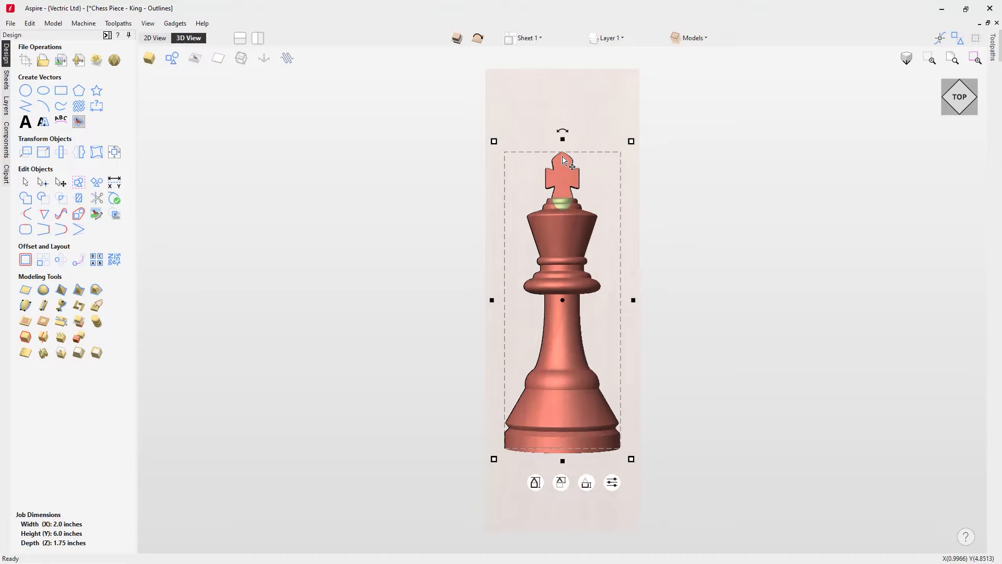
pyautogui.rightClick(563, 161)
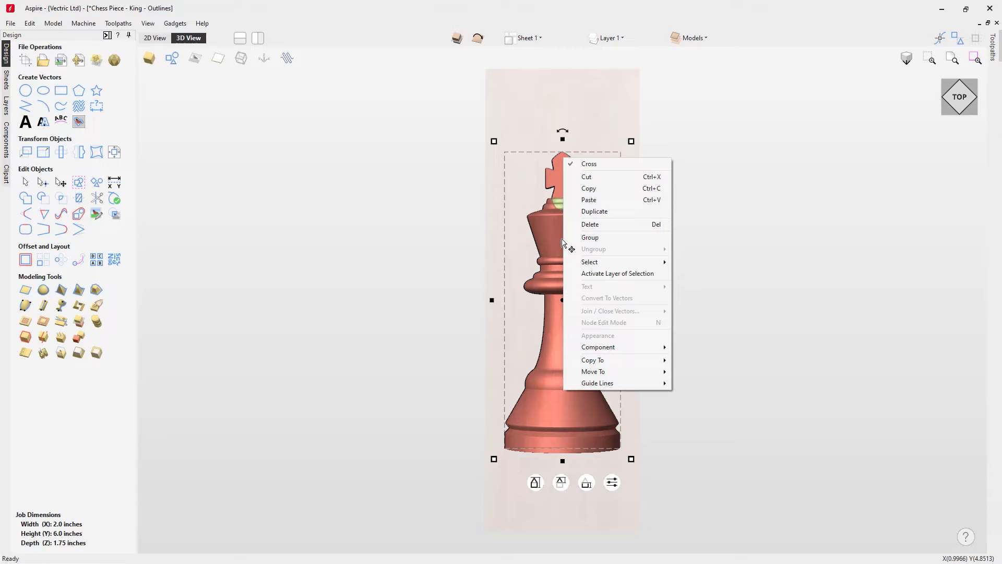
pyautogui.moveTo(591, 360)
pyautogui.click(684, 361)
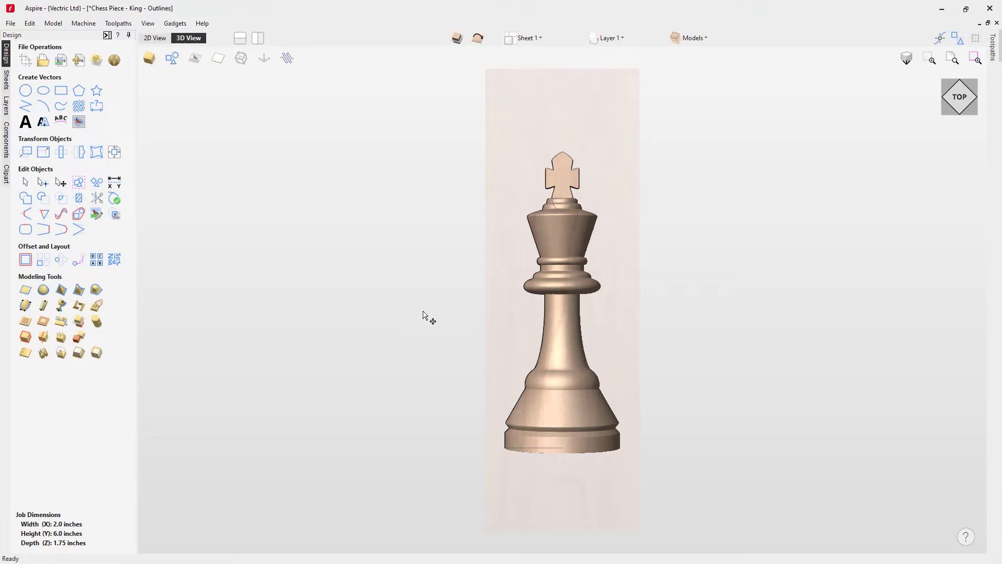
# Inspect the two-sided king from several angles with the vectors and zero plane hidden, and return to the top view
pyautogui.moveTo(785, 383); pyautogui.dragTo(767, 330)
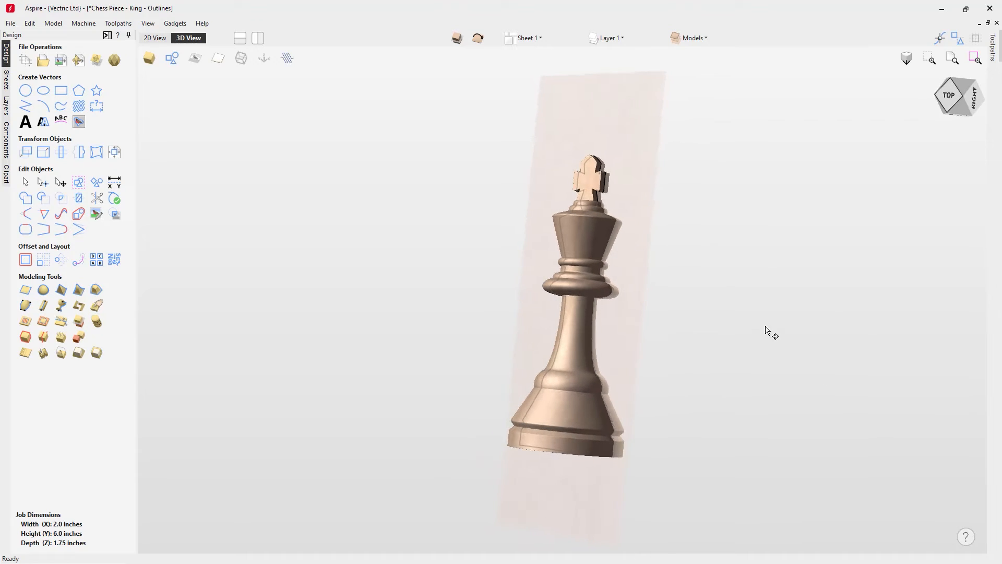
pyautogui.click(943, 92)
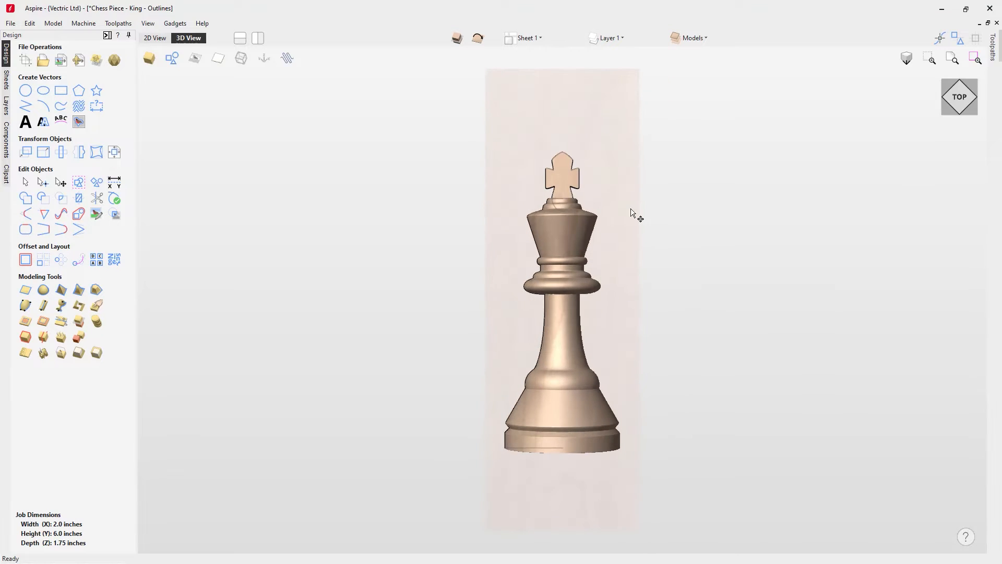
pyautogui.click(170, 62)
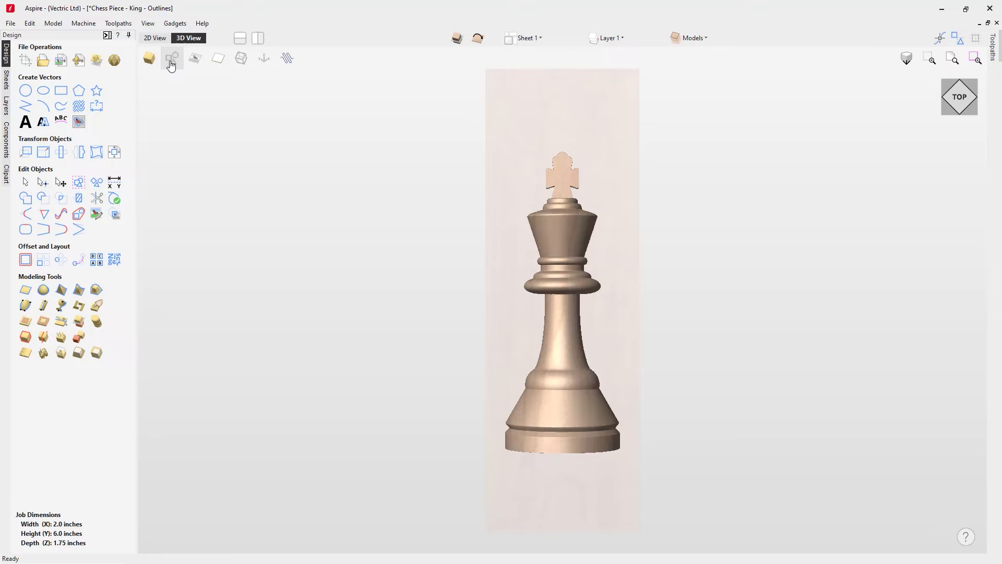
pyautogui.click(217, 62)
pyautogui.moveTo(366, 369); pyautogui.dragTo(746, 292)
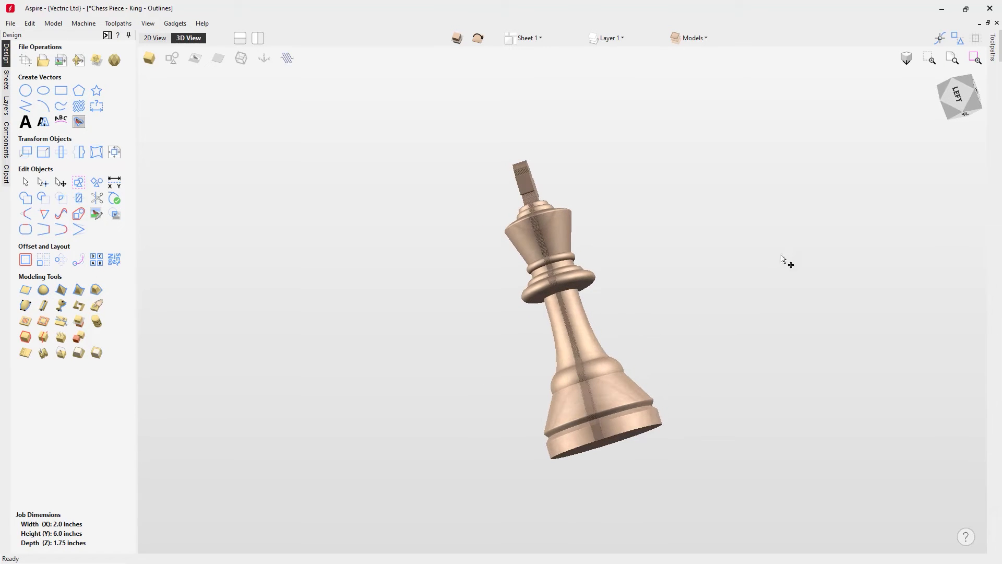
pyautogui.moveTo(867, 168); pyautogui.dragTo(718, 198)
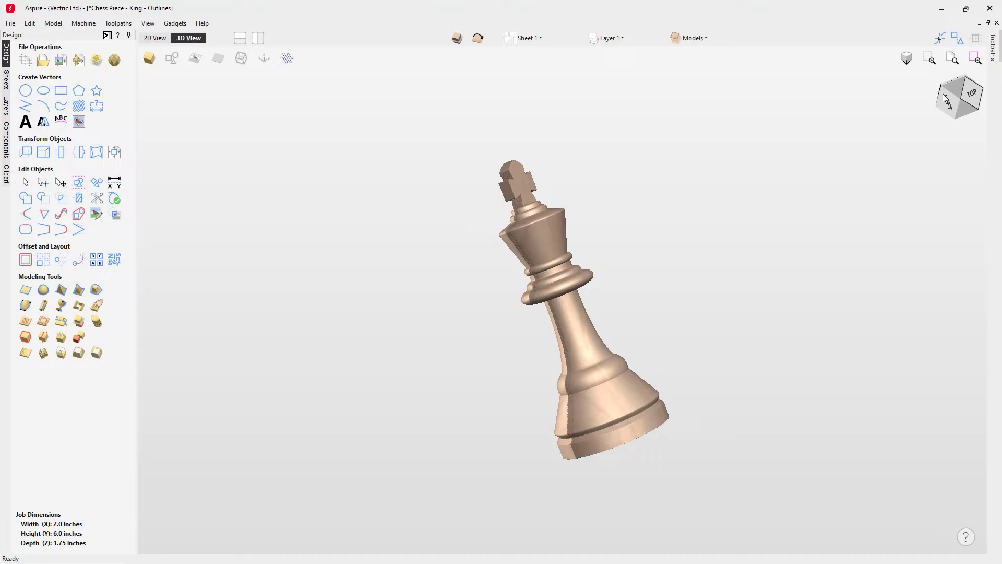
pyautogui.click(970, 93)
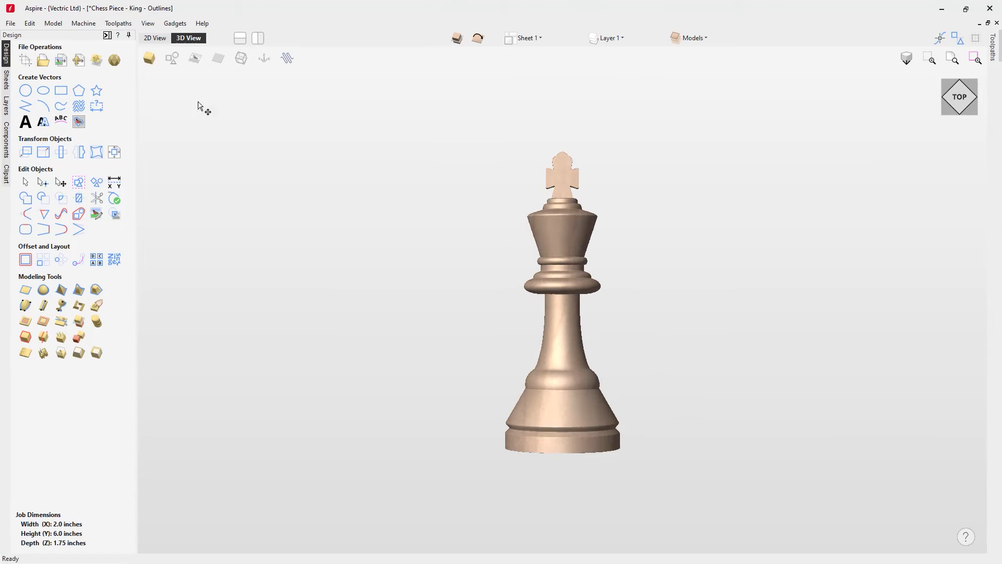
# Show the vectors and zero plane again and switch off the multi-sided view
pyautogui.click(172, 58)
pyautogui.click(218, 58)
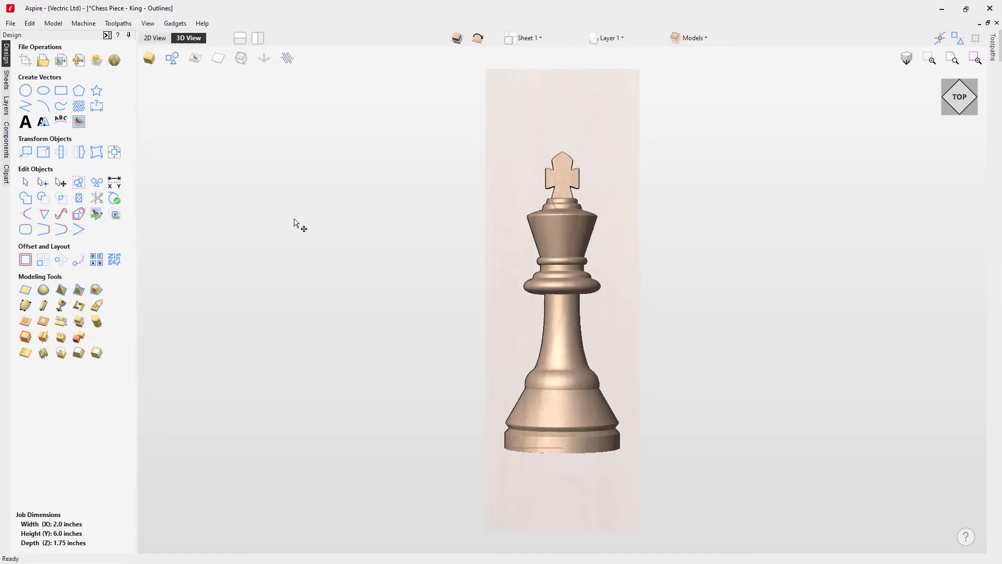
pyautogui.click(457, 39)
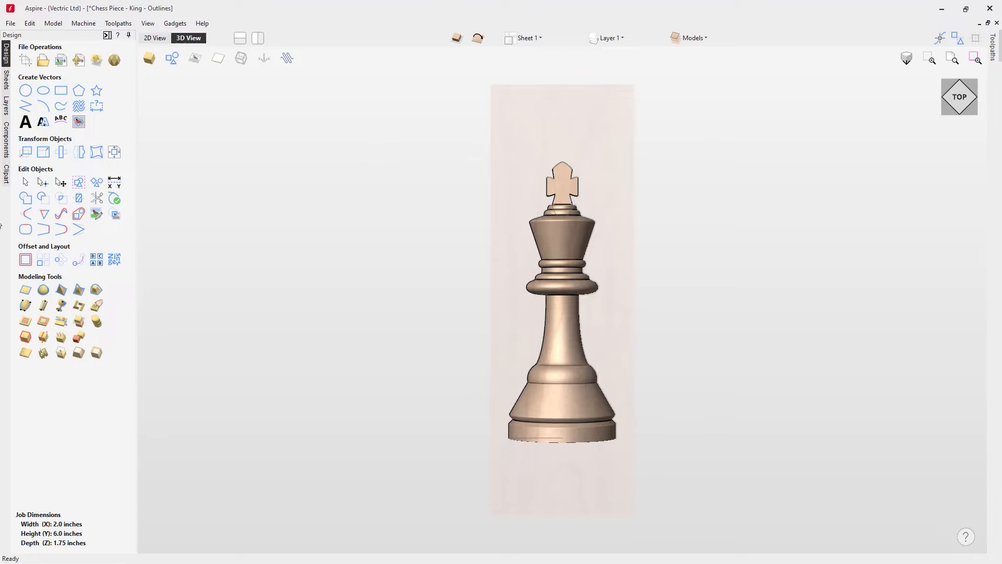
# Insert the _Rectangular model from the 3D Tabs clipart beside the king's cross and rotate it by 90 degrees
pyautogui.click(7, 174)
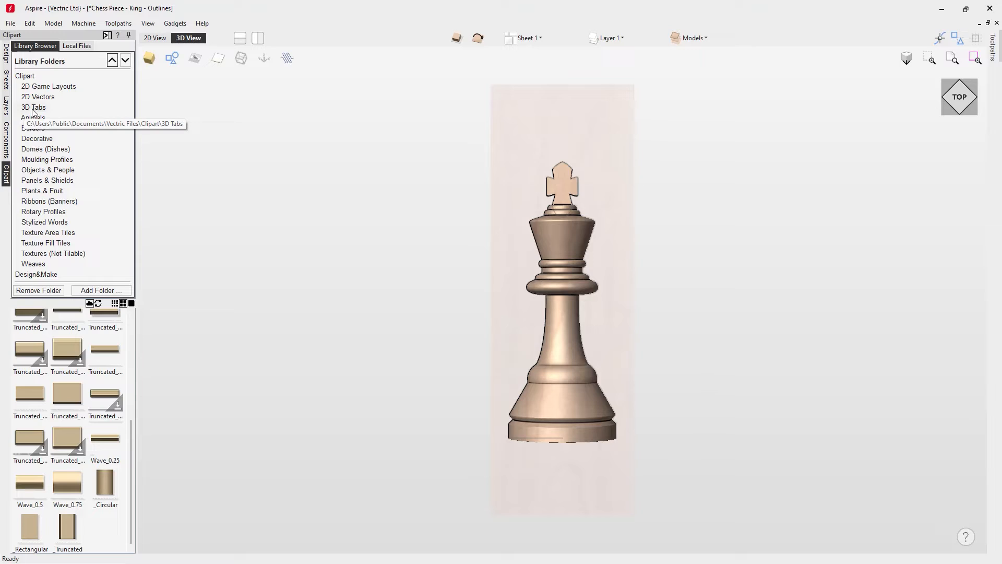
pyautogui.moveTo(130, 439); pyautogui.dragTo(126, 464)
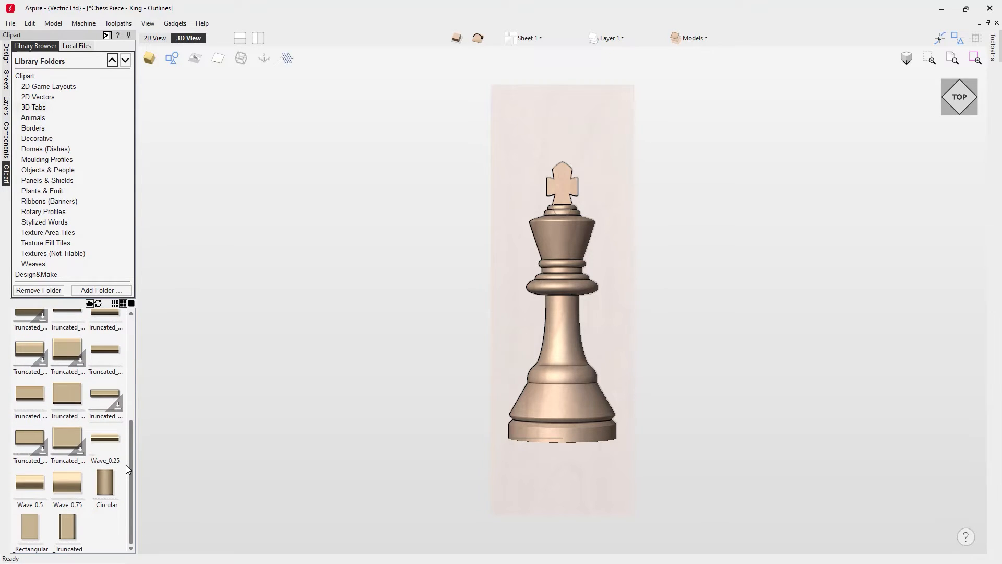
pyautogui.doubleClick(29, 527)
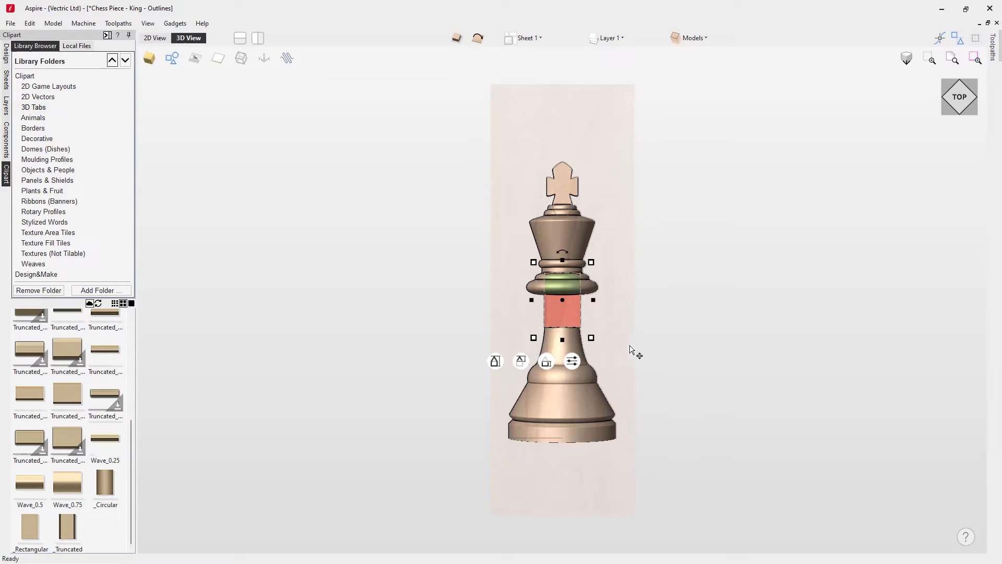
pyautogui.moveTo(572, 312); pyautogui.dragTo(614, 204)
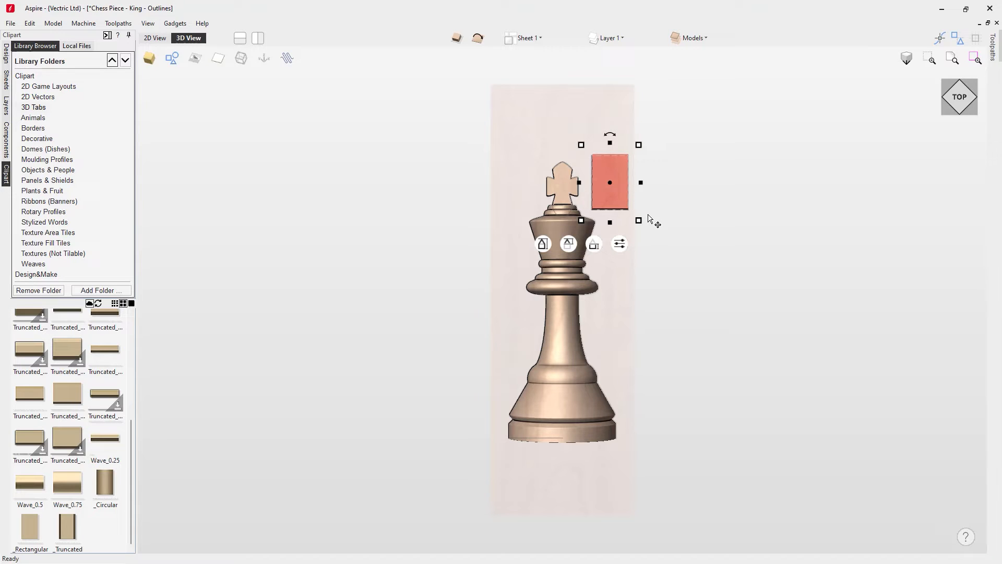
pyautogui.moveTo(609, 134)
pyautogui.write('90')
pyautogui.press('Return')
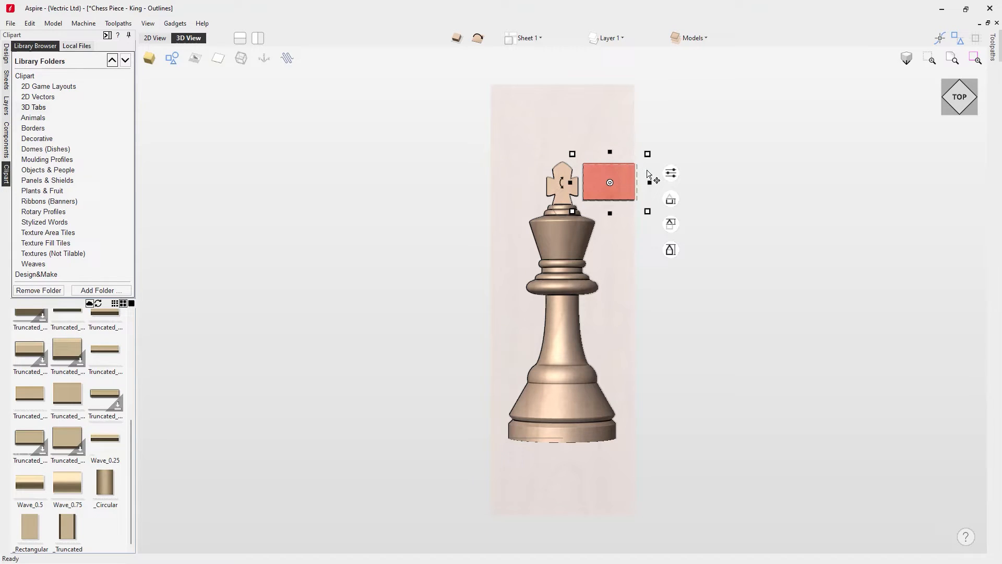
# Scale the rectangular tab to about 0.30 by 0.20 inches and place it against the right arm of the cross
pyautogui.moveTo(647, 211)
pyautogui.moveTo(647, 211); pyautogui.dragTo(628, 182)
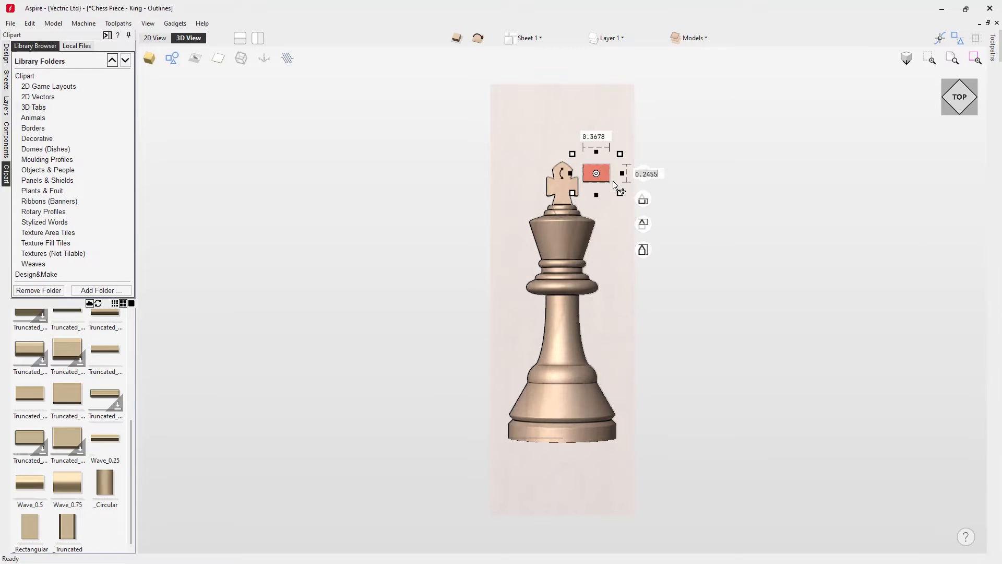
pyautogui.moveTo(604, 179); pyautogui.dragTo(598, 194)
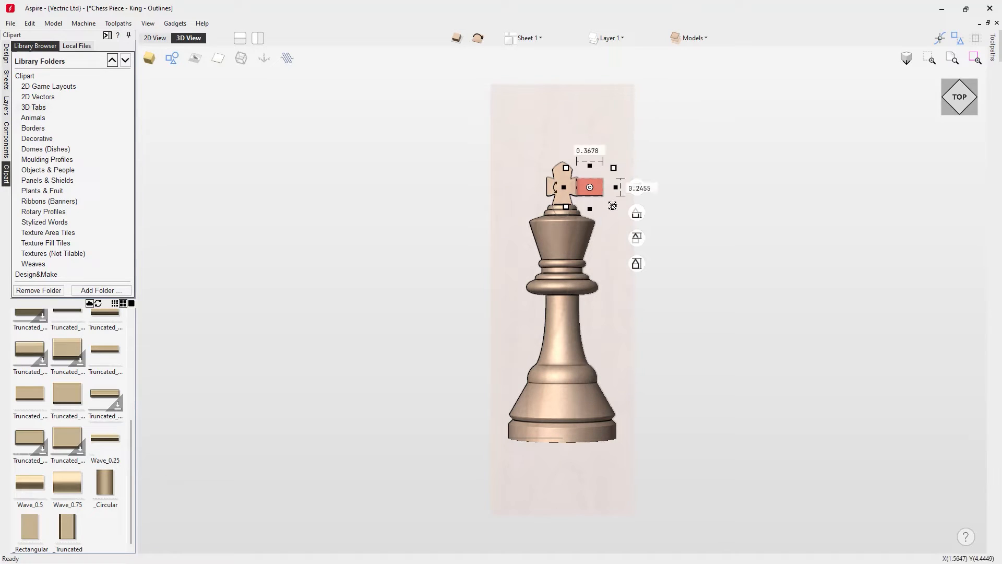
pyautogui.moveTo(612, 205); pyautogui.dragTo(594, 188)
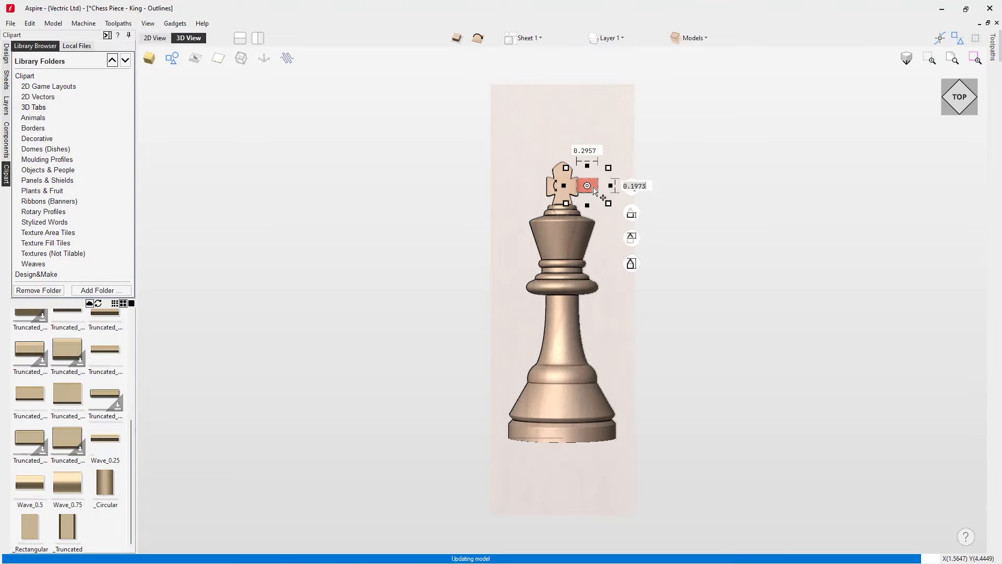
pyautogui.click(593, 192)
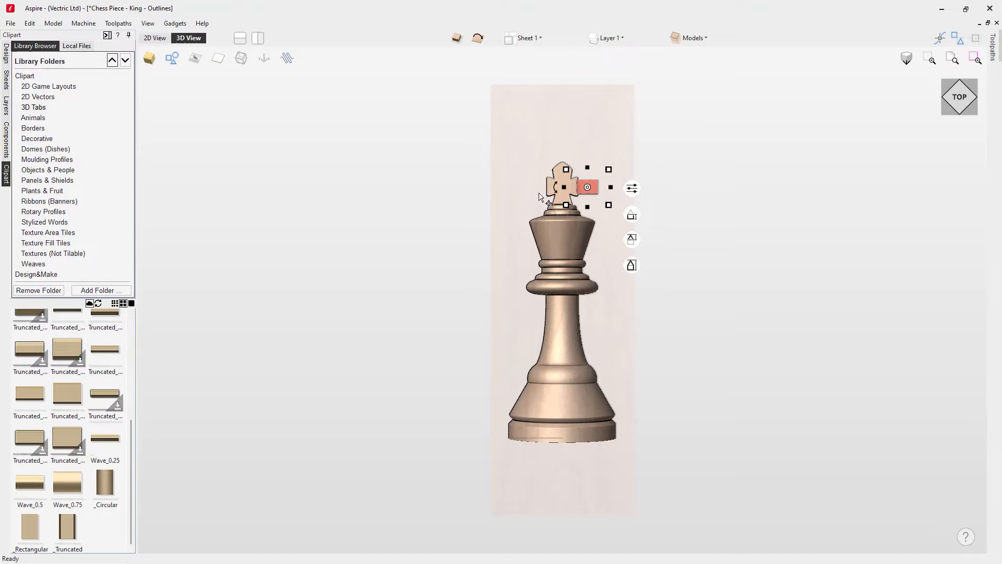
# Set the height of the rectangular tab beside the cross to about 0.08 inches, check its depth against the cross, and restore the top view
pyautogui.moveTo(526, 313); pyautogui.dragTo(687, 300)
pyautogui.scroll(3, 530, 189)
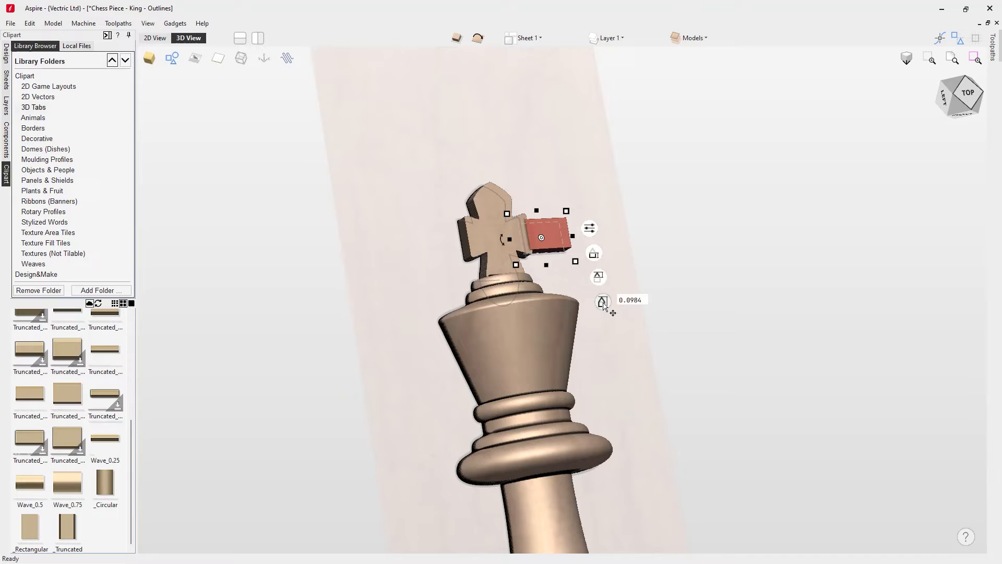
pyautogui.moveTo(603, 306); pyautogui.dragTo(605, 309)
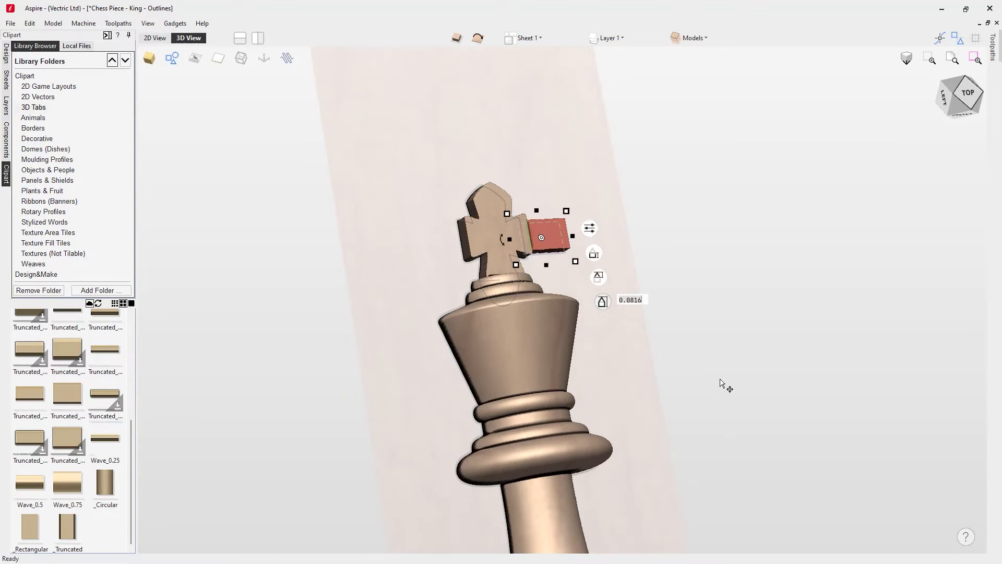
pyautogui.moveTo(720, 383); pyautogui.dragTo(457, 353)
pyautogui.moveTo(767, 381); pyautogui.dragTo(864, 428)
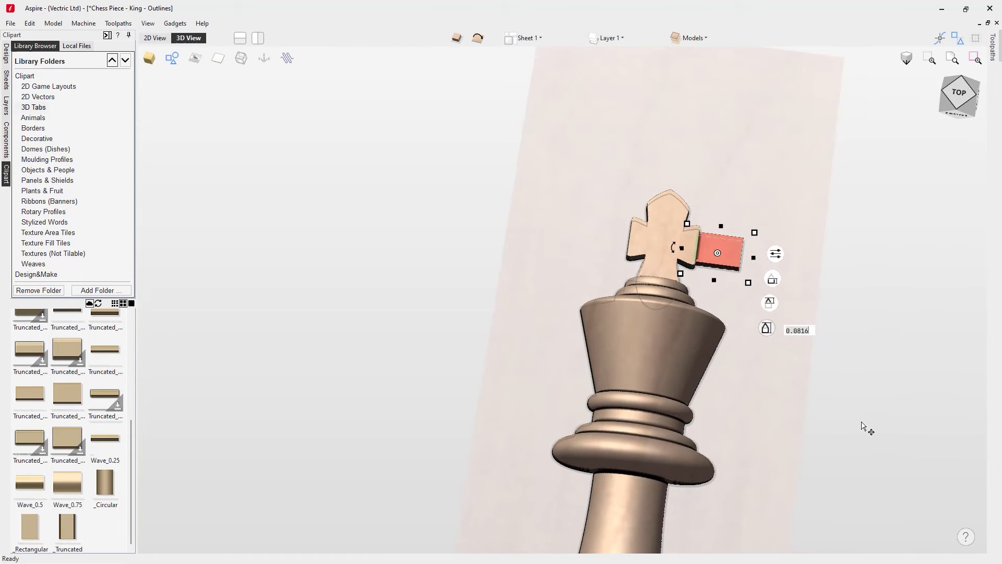
pyautogui.click(958, 94)
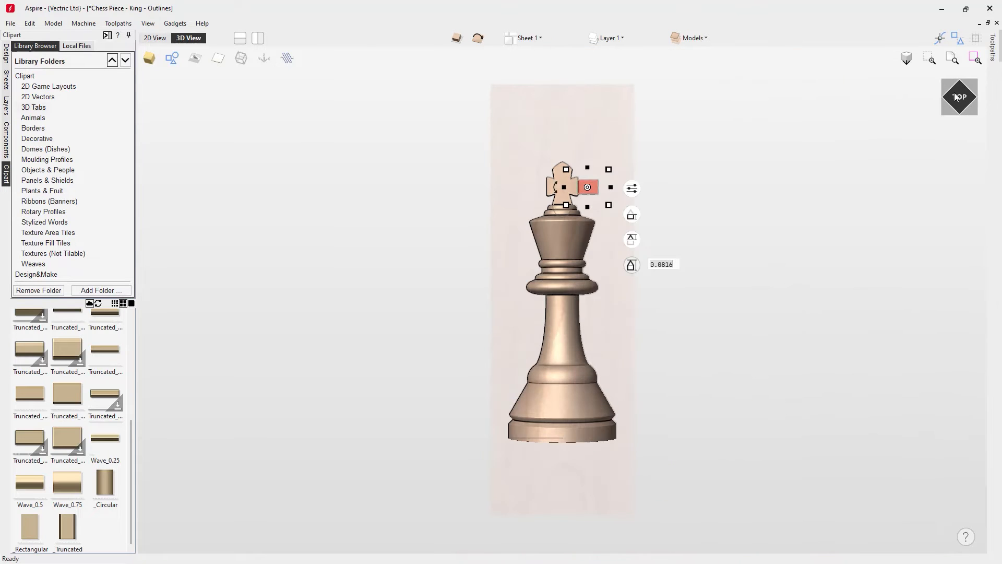
# Copy the rectangular tab to the left arm of the king's cross
pyautogui.click(744, 208)
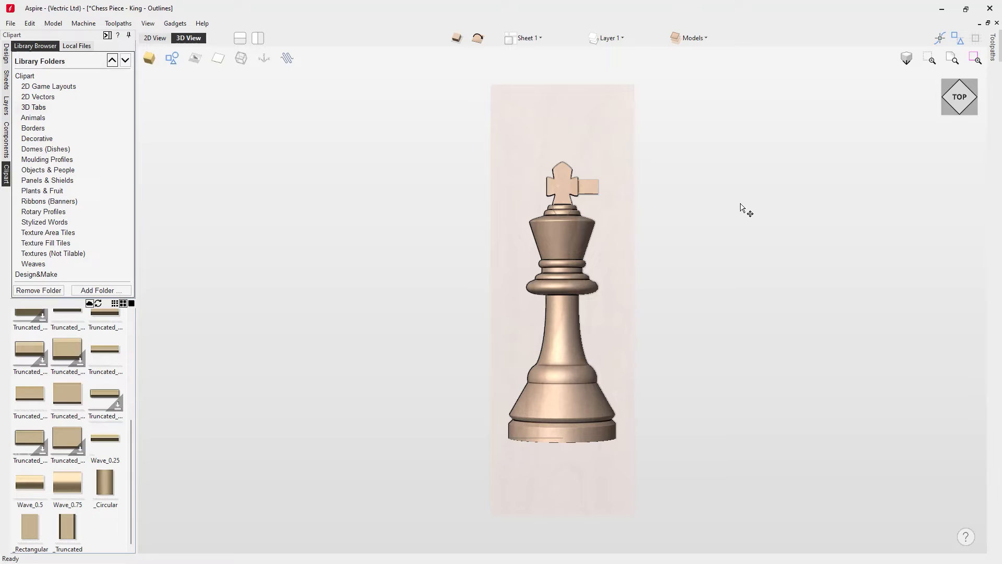
pyautogui.click(594, 193)
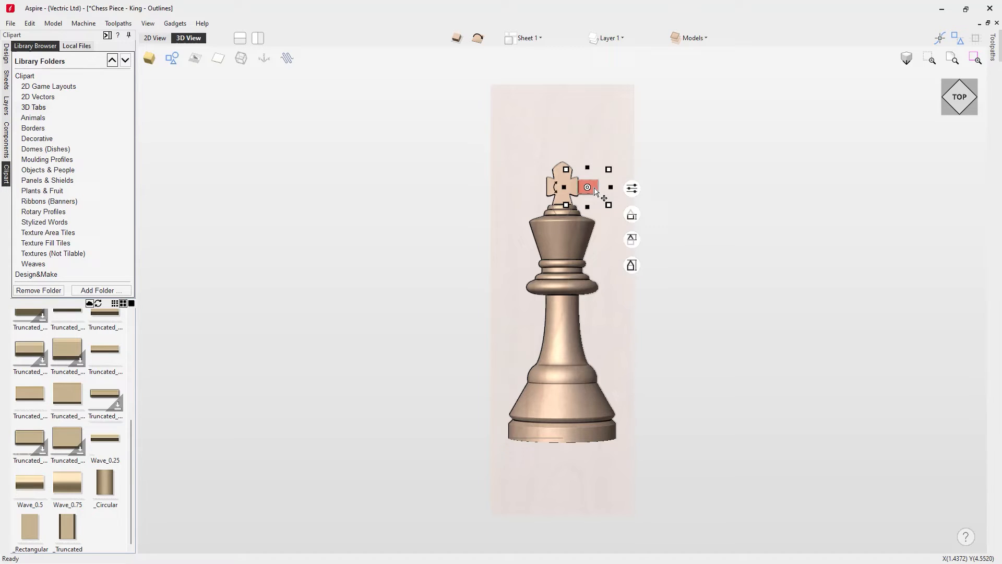
pyautogui.keyDown('ctrl'); pyautogui.moveTo(593, 190); pyautogui.dragTo(547, 189); pyautogui.keyUp('ctrl')
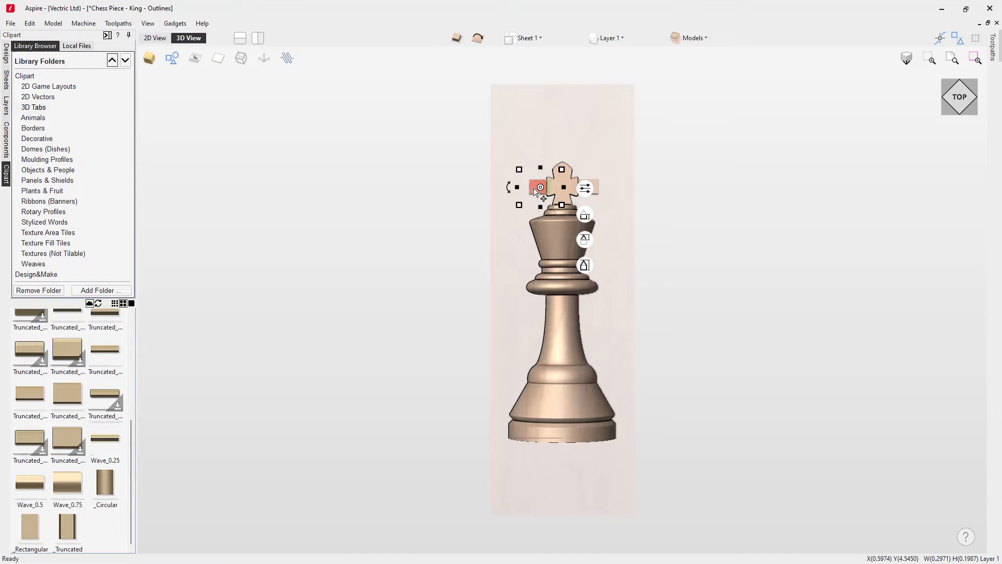
# Place another copy of the tab below the king, rotated by 90 degrees, against the left part of the base's bottom edge
pyautogui.moveTo(536, 192); pyautogui.dragTo(533, 456)
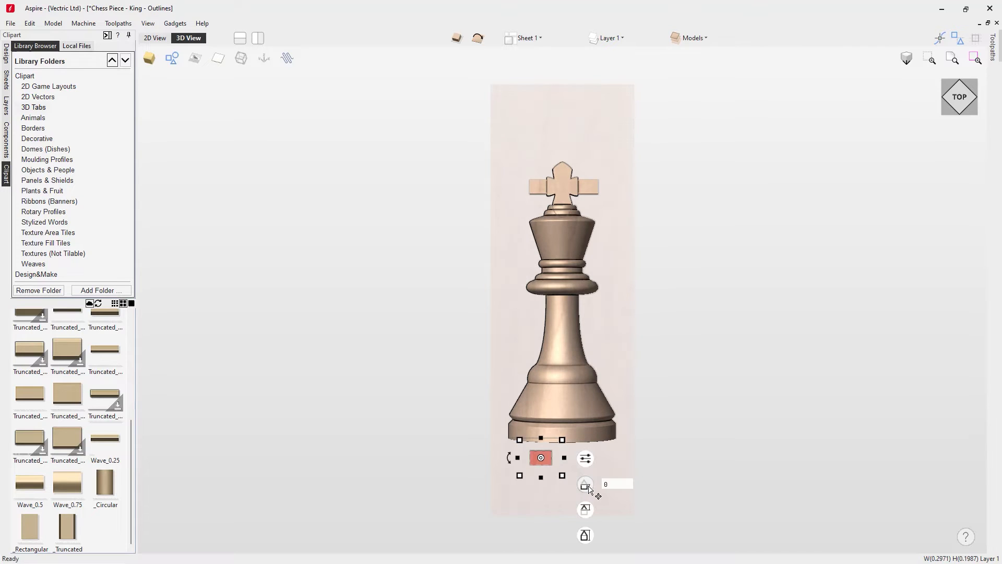
pyautogui.moveTo(650, 476); pyautogui.dragTo(646, 298, button='middle')
pyautogui.moveTo(505, 291)
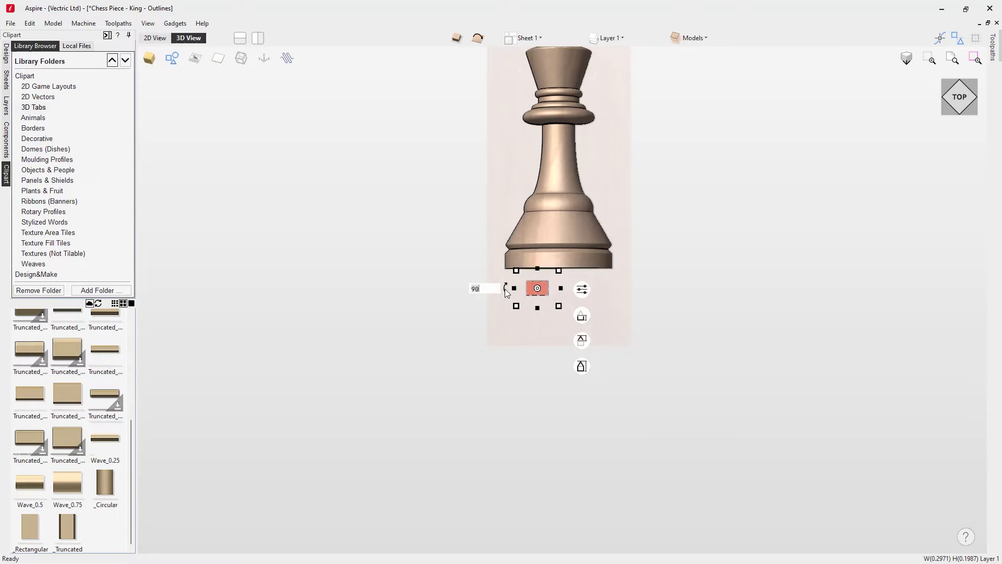
pyautogui.press('Return')
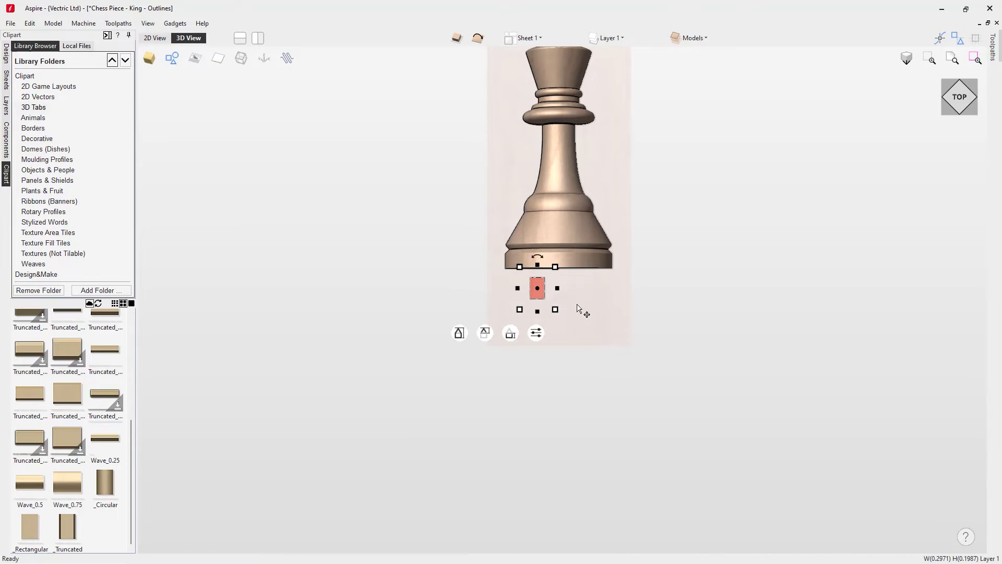
pyautogui.moveTo(539, 297); pyautogui.dragTo(527, 282)
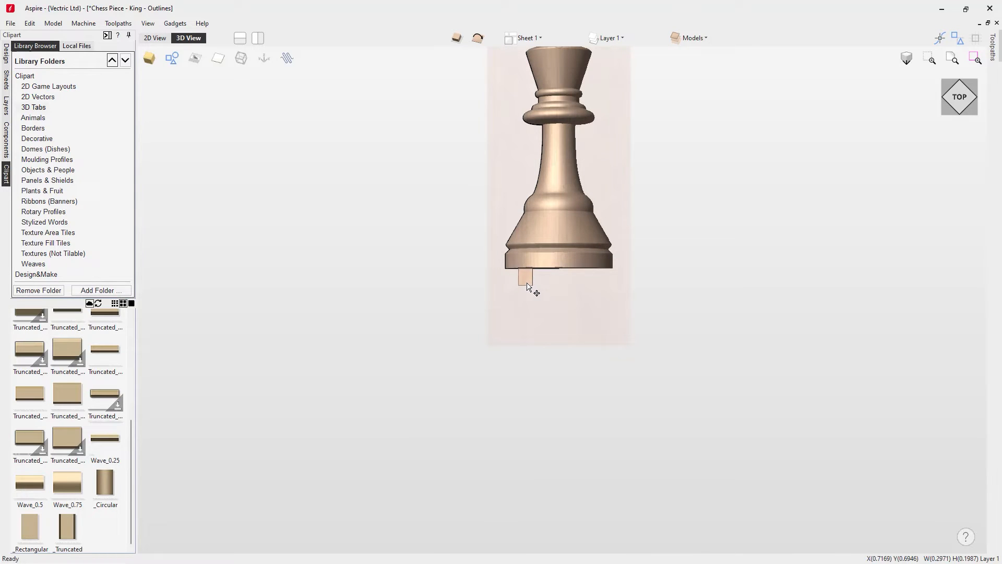
# Copy the base tab to the right part of the king's bottom edge and restore the full top view
pyautogui.click(531, 296)
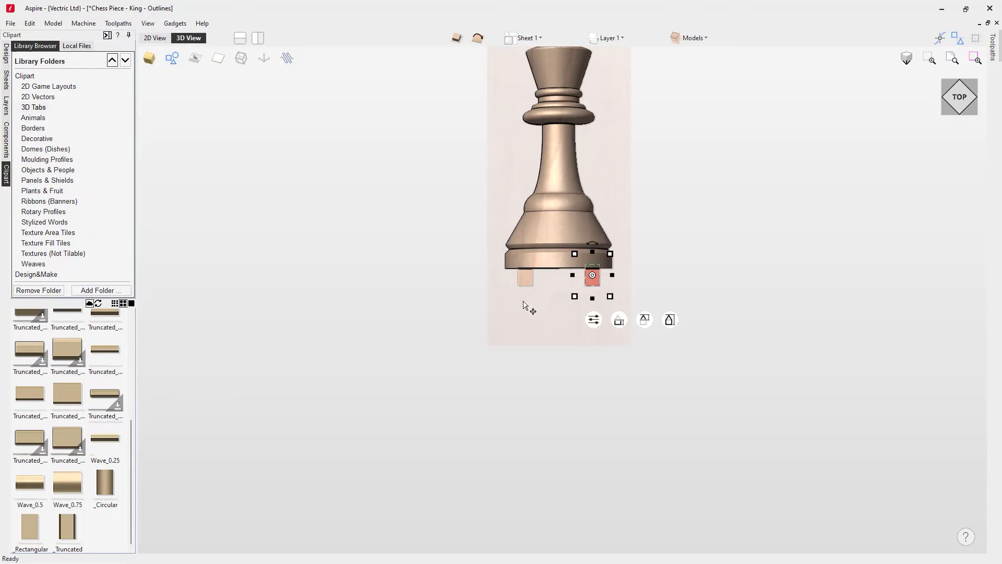
pyautogui.click(552, 333)
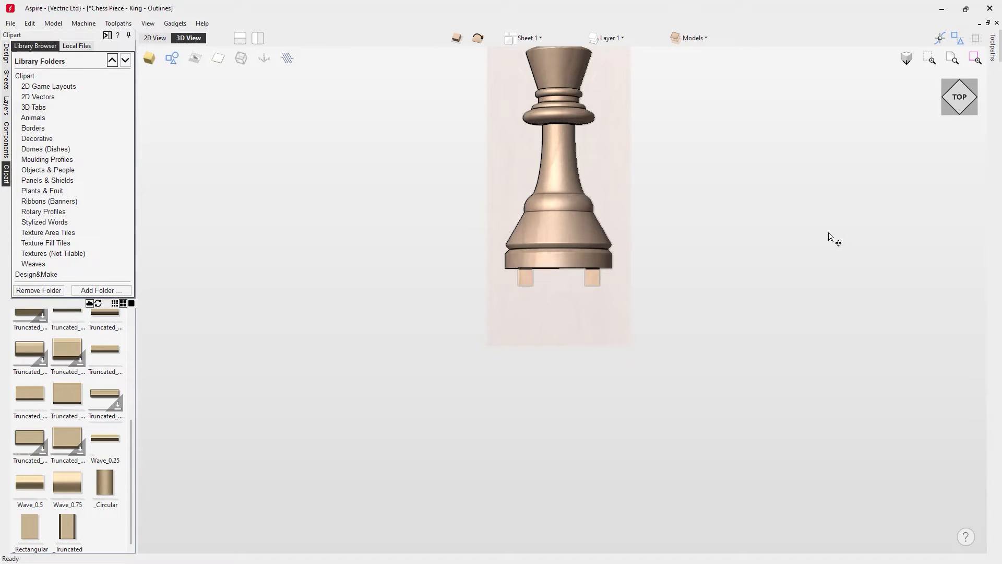
pyautogui.click(962, 107)
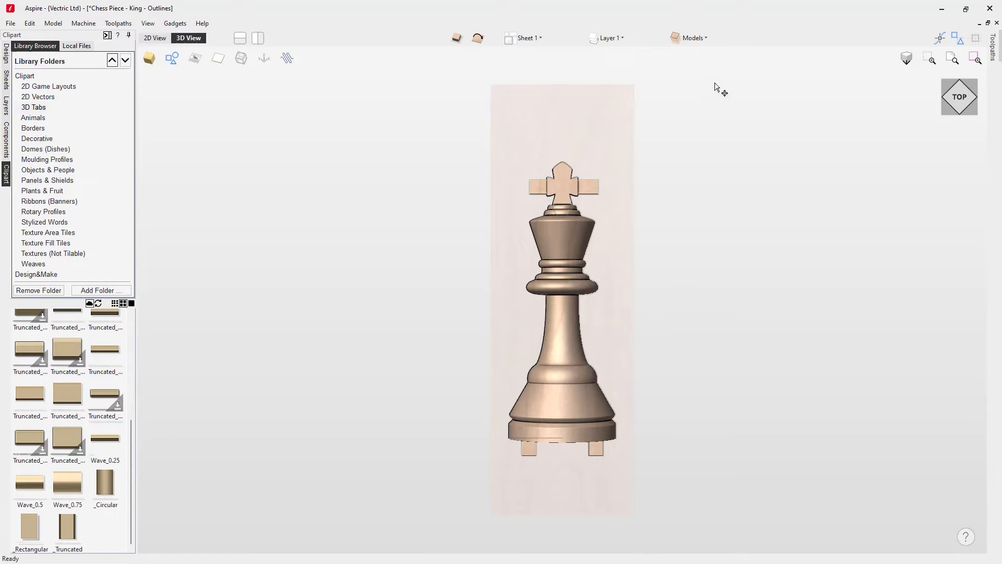
# Insert a new component level above the Models level and name it Tabs
pyautogui.click(703, 41)
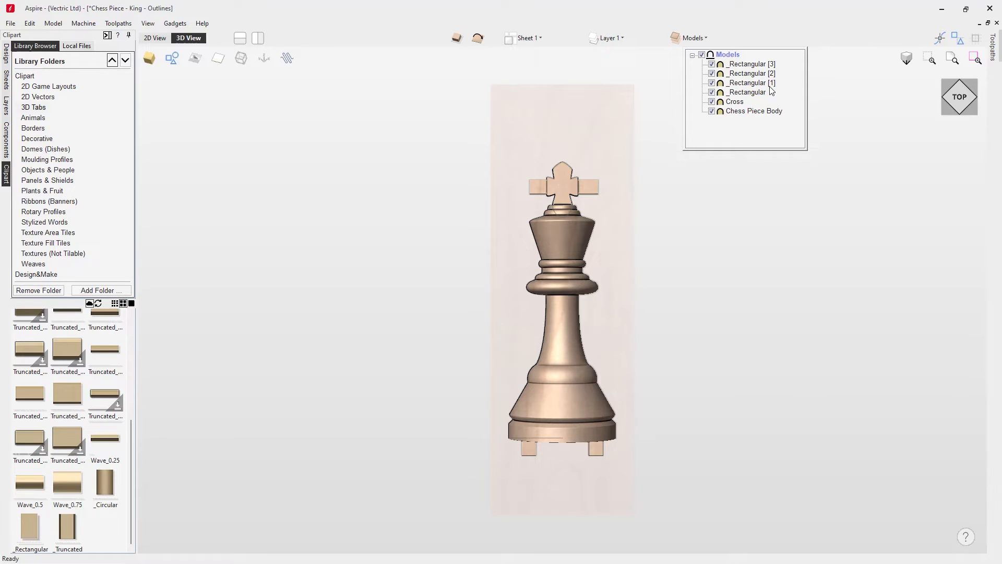
pyautogui.rightClick(736, 56)
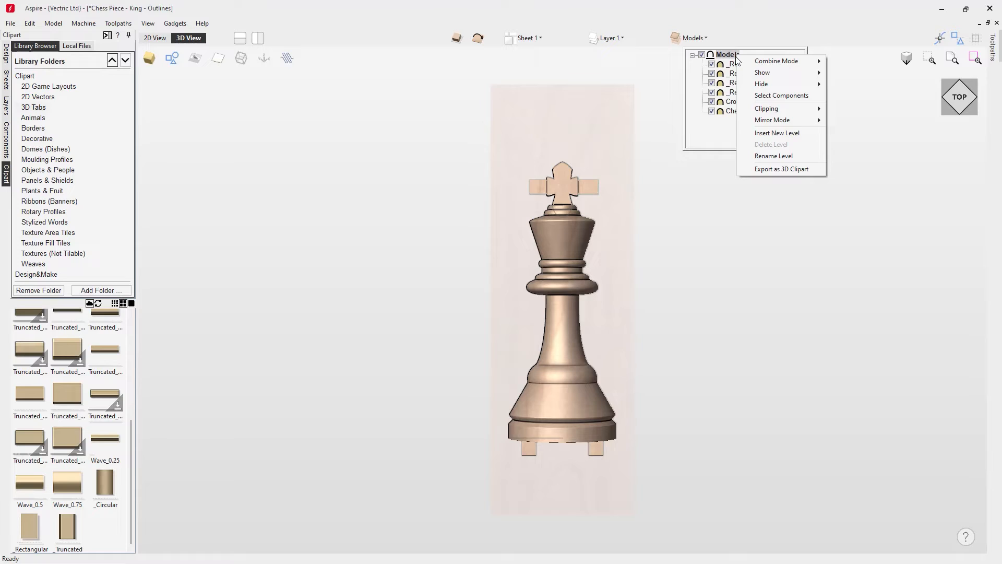
pyautogui.click(763, 133)
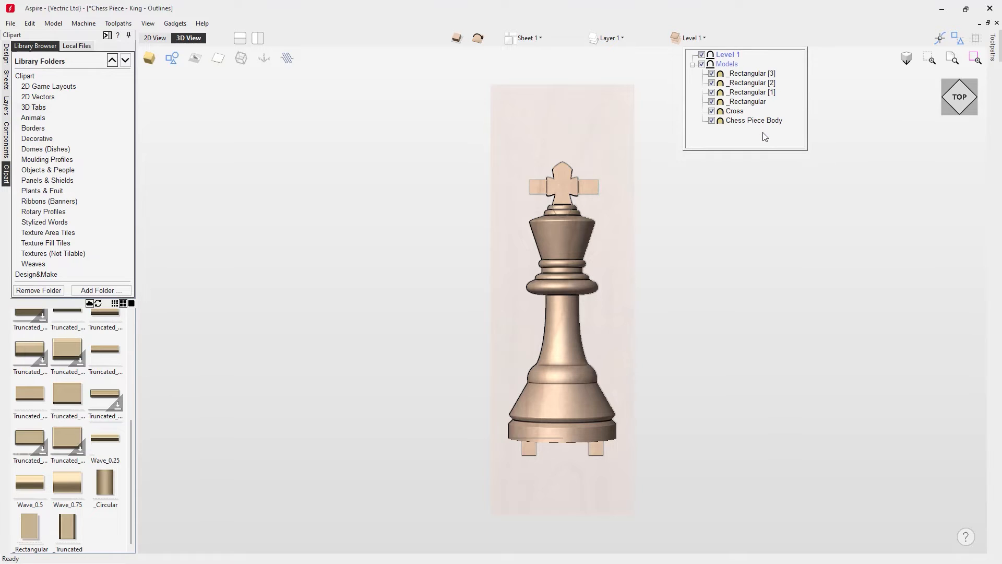
pyautogui.rightClick(732, 57)
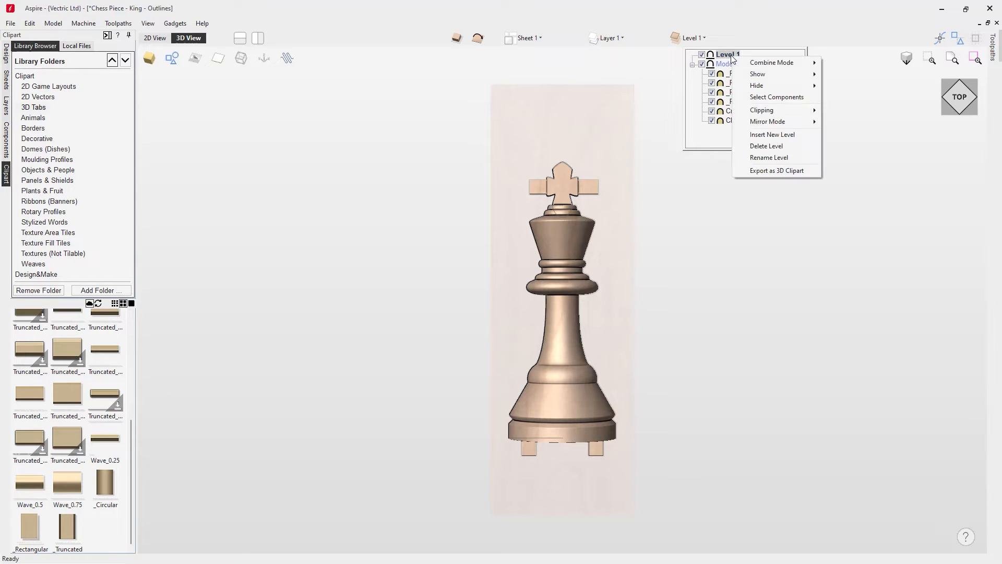
pyautogui.click(762, 157)
pyautogui.write('Tabs')
pyautogui.press('Return')
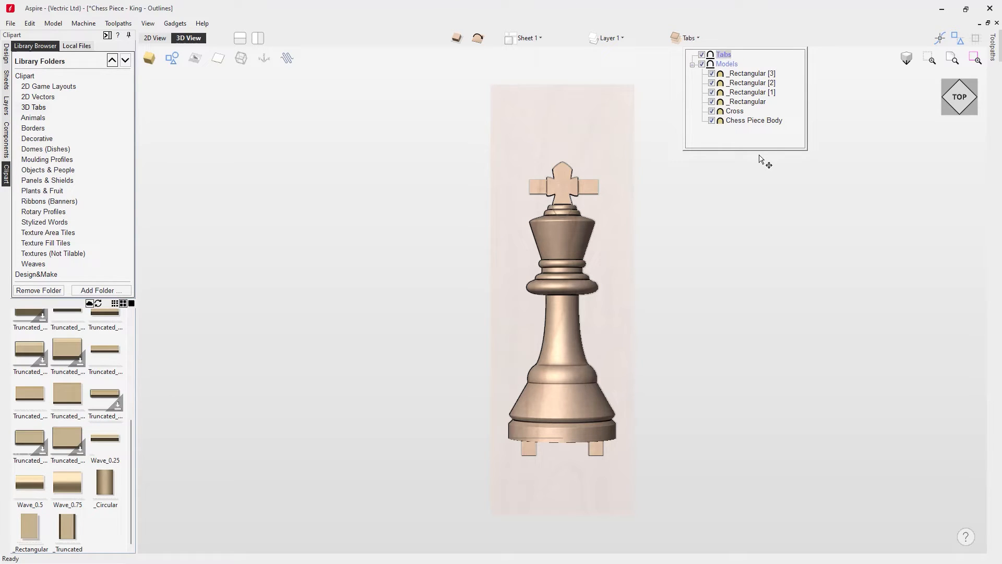
# Change the combine mode of the Tabs level
pyautogui.rightClick(721, 56)
pyautogui.moveTo(741, 64)
pyautogui.click(832, 88)
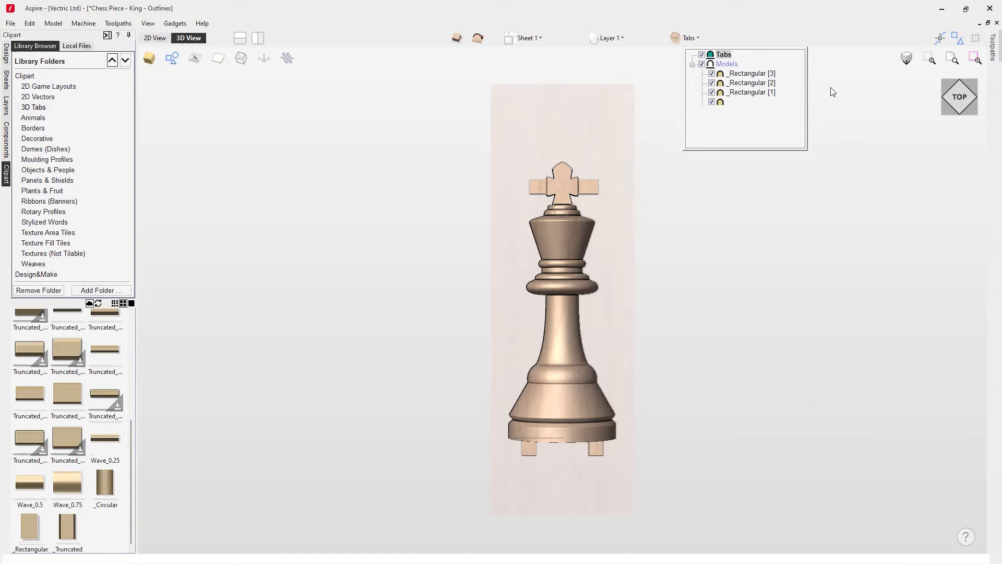
# Move all four _Rectangular tab components from the Models level into the Tabs level
pyautogui.click(747, 74)
pyautogui.keyDown('shift'); pyautogui.click(746, 83); pyautogui.keyUp('shift')
pyautogui.keyDown('shift'); pyautogui.click(745, 92); pyautogui.keyUp('shift')
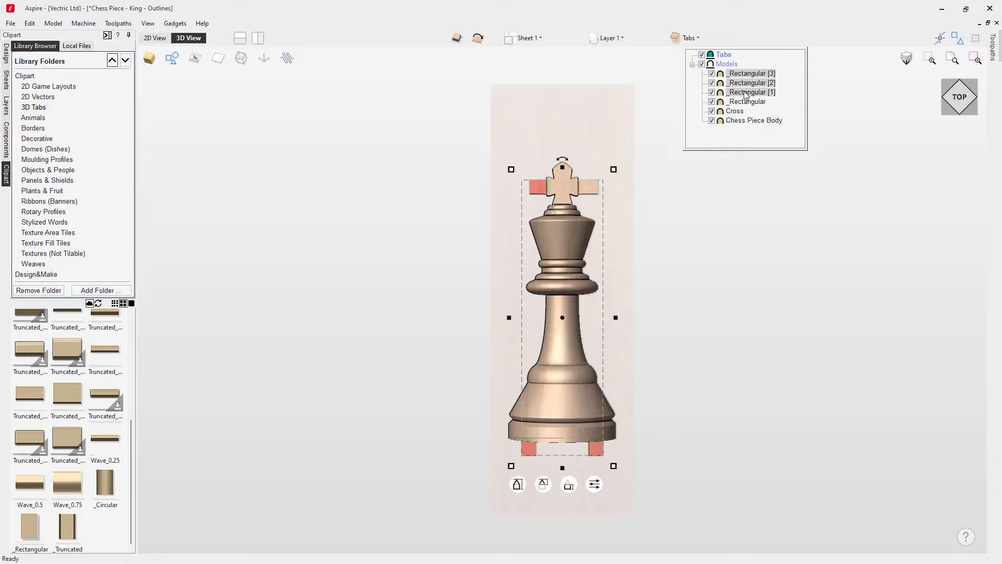
pyautogui.keyDown('shift'); pyautogui.click(747, 101); pyautogui.keyUp('shift')
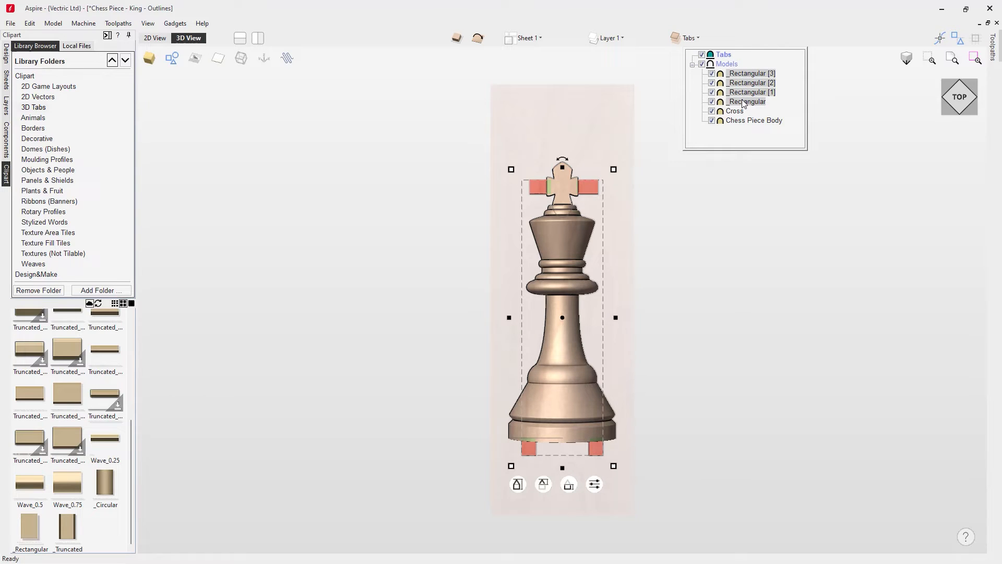
pyautogui.moveTo(736, 75); pyautogui.dragTo(736, 62)
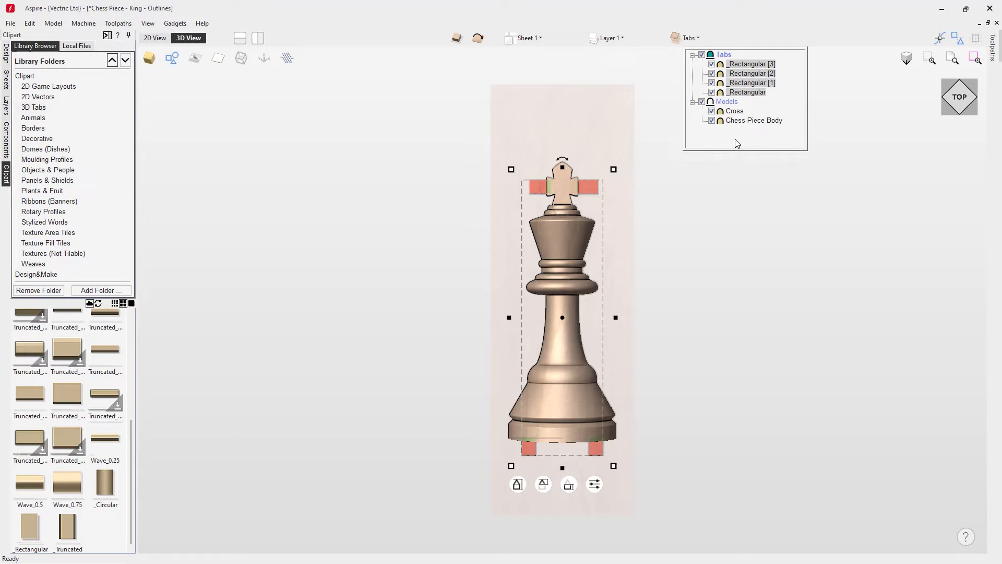
pyautogui.click(737, 185)
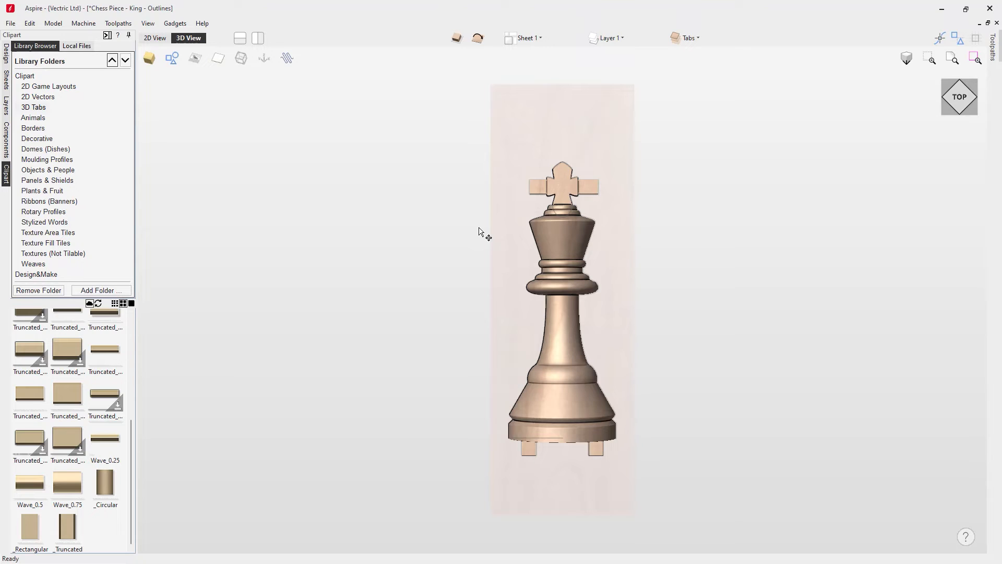
pyautogui.click(539, 191)
pyautogui.keyDown('shift'); pyautogui.click(593, 189); pyautogui.keyUp('shift')
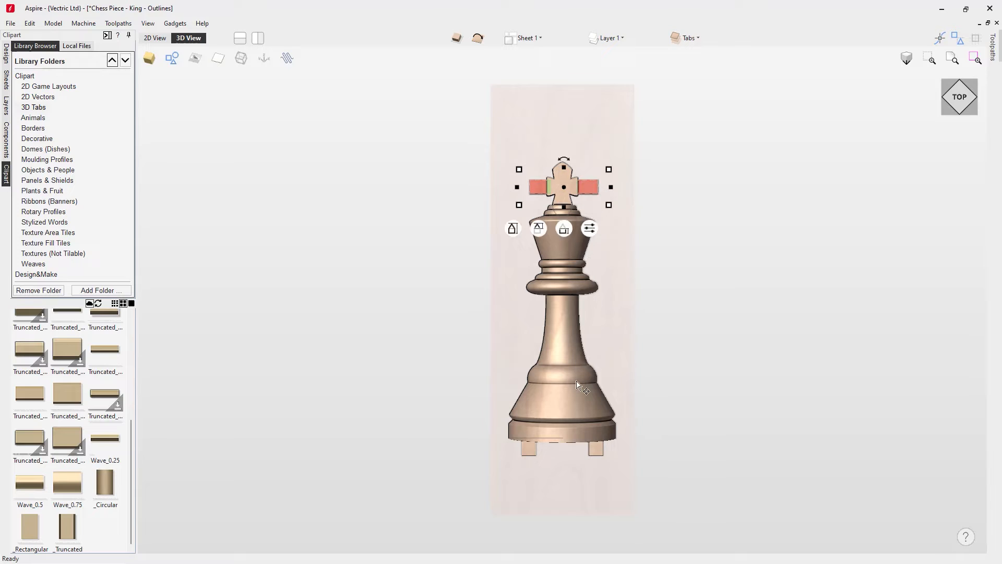
pyautogui.keyDown('shift'); pyautogui.click(596, 449); pyautogui.keyUp('shift')
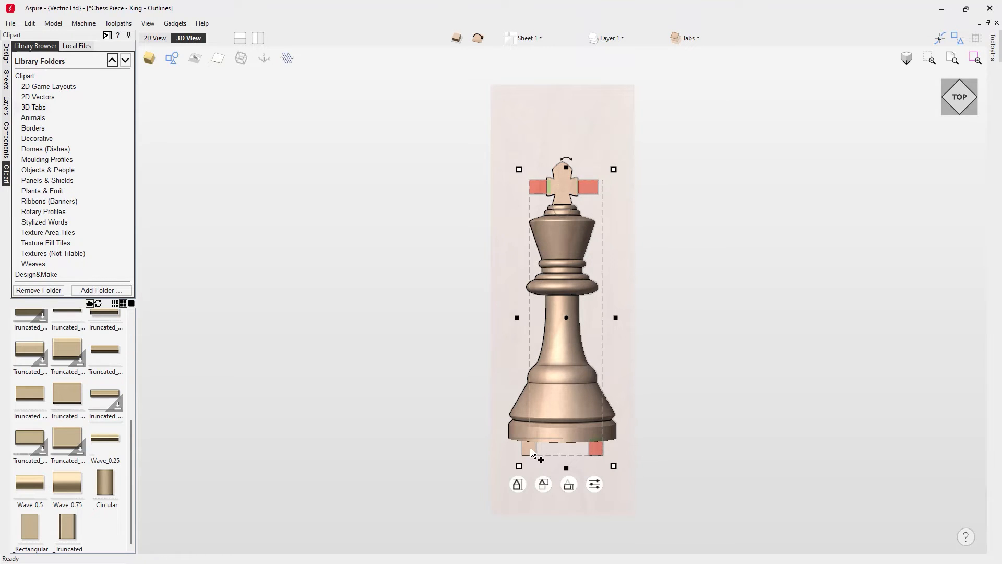
pyautogui.keyDown('shift'); pyautogui.click(531, 450); pyautogui.keyUp('shift')
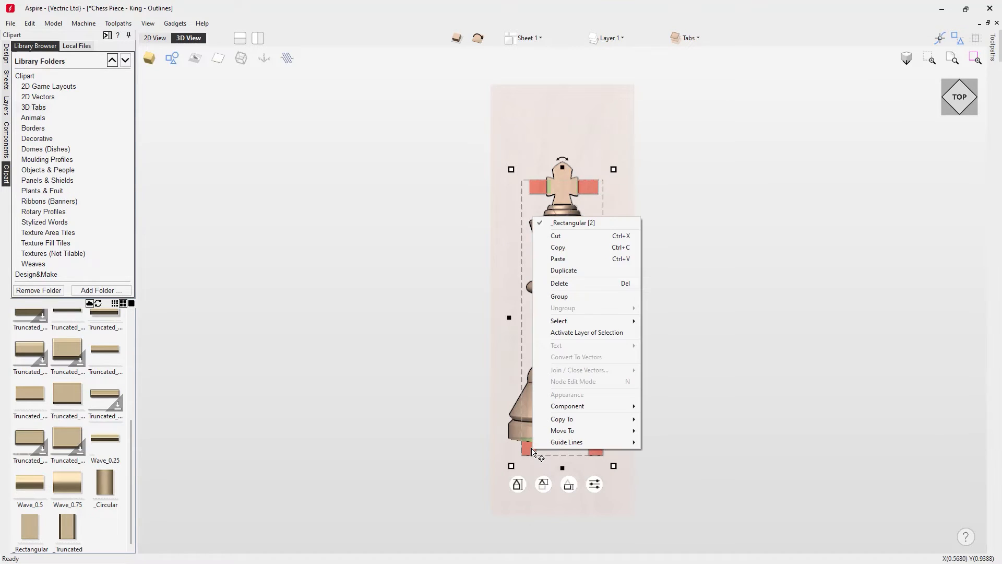
pyautogui.click(673, 429)
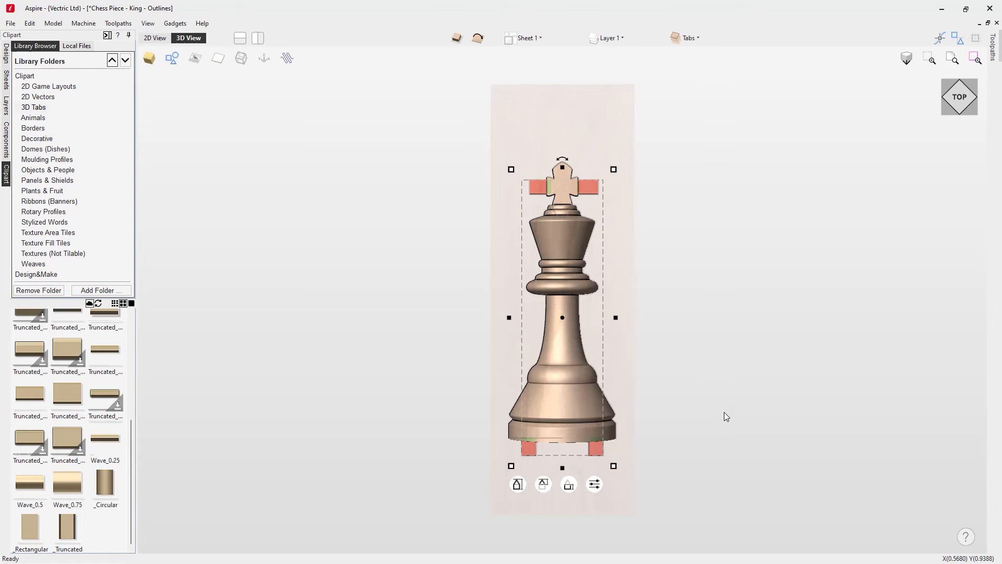
pyautogui.click(724, 412)
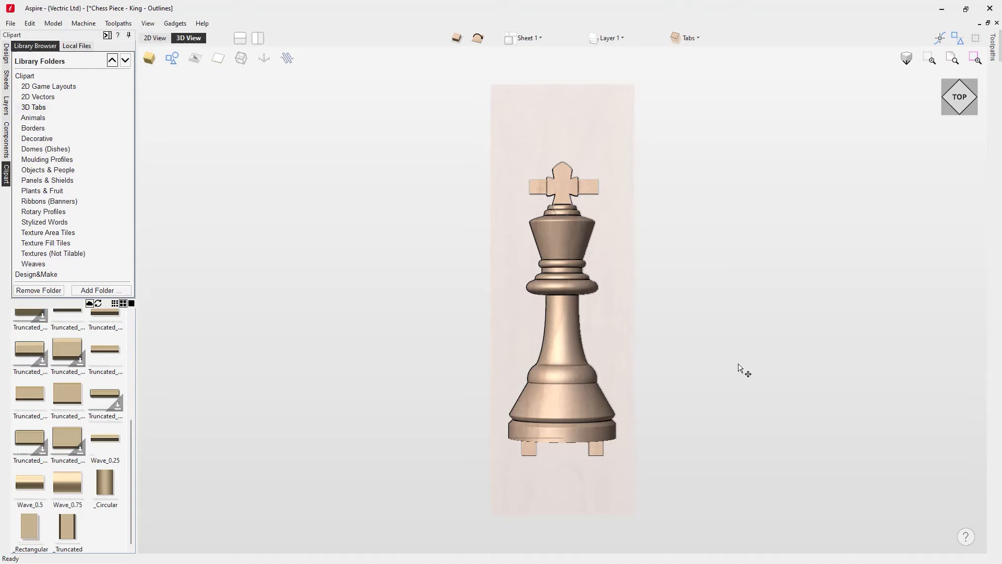
# Draw three circles 0.33 inches in diameter, at about (0.34, 5.52) and (1.61, 5.24) above the cross and (1, 0.42) below the base
pyautogui.click(6, 58)
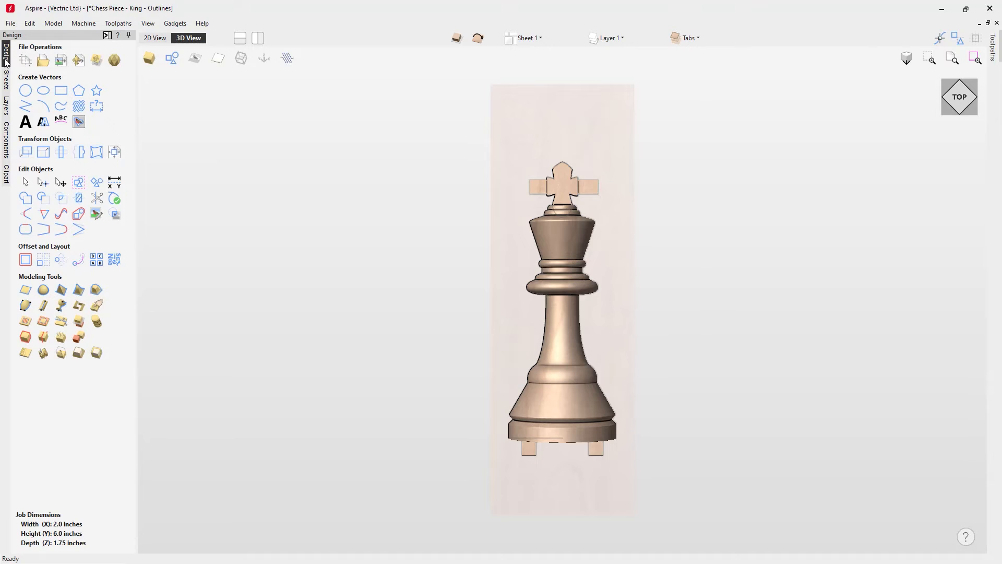
pyautogui.click(27, 92)
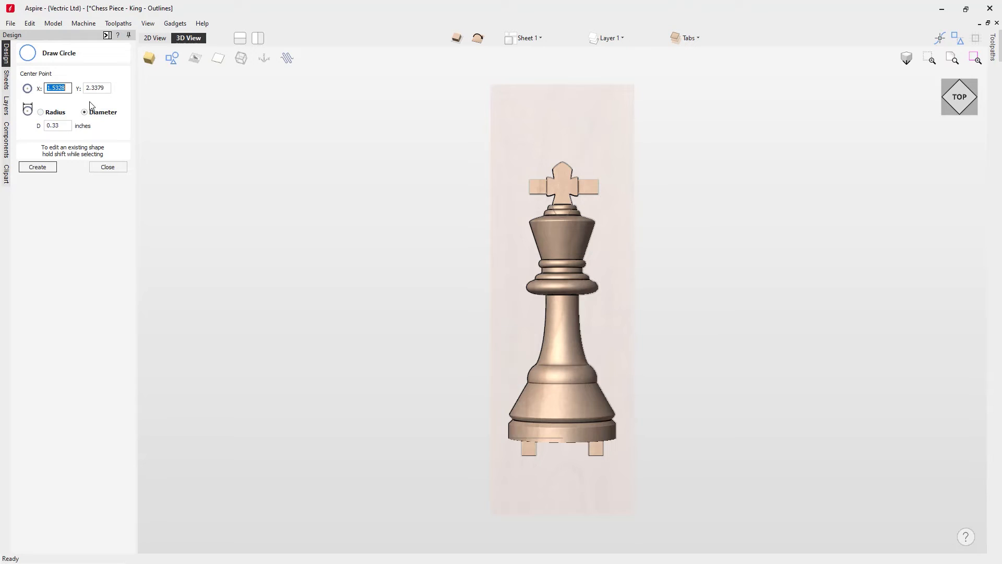
pyautogui.click(58, 126)
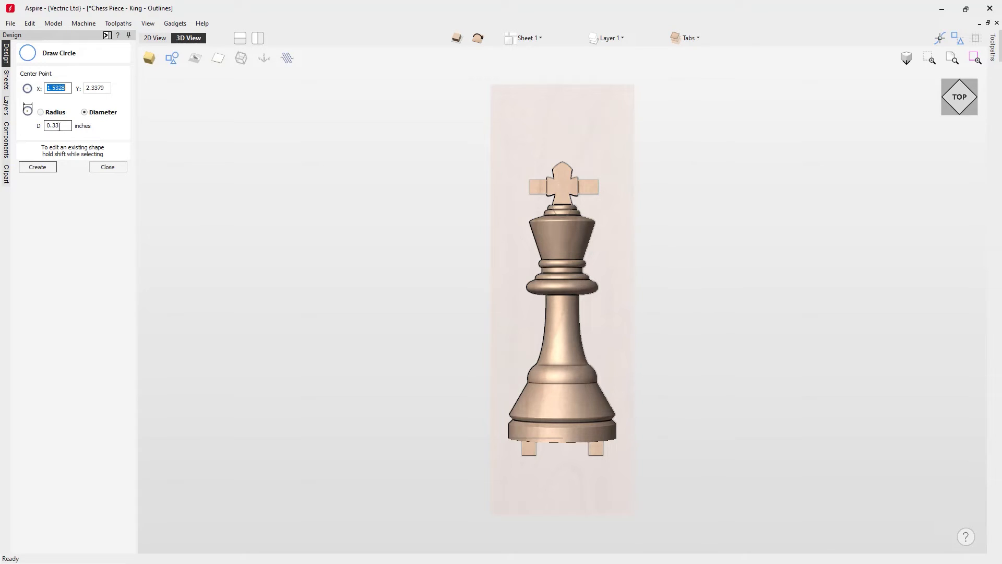
pyautogui.click(514, 118)
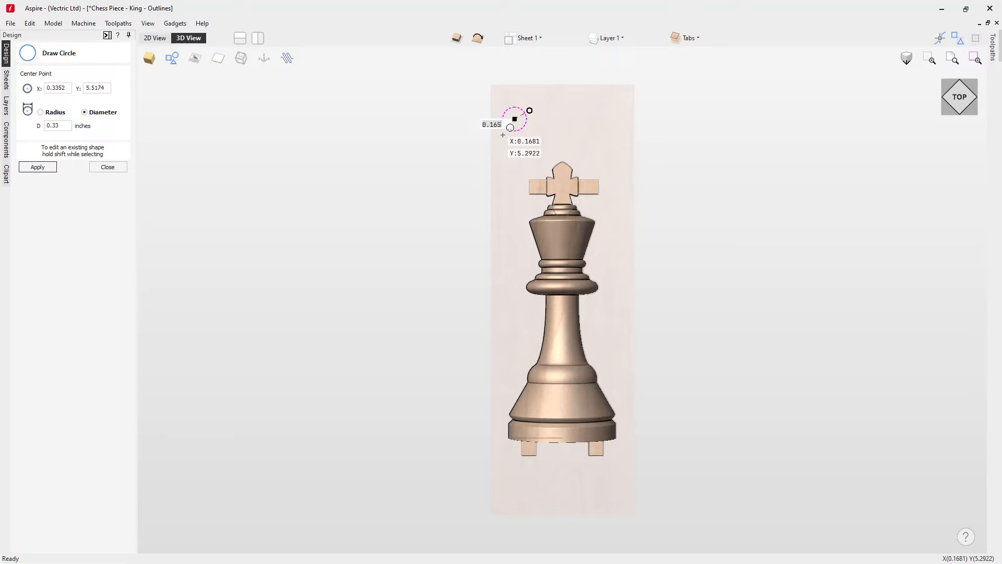
pyautogui.click(606, 139)
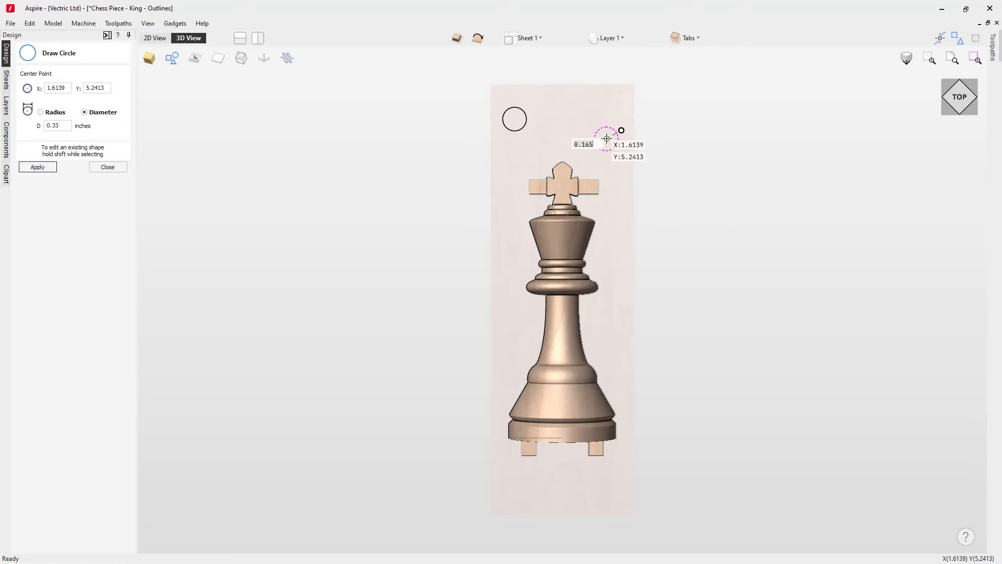
pyautogui.click(562, 486)
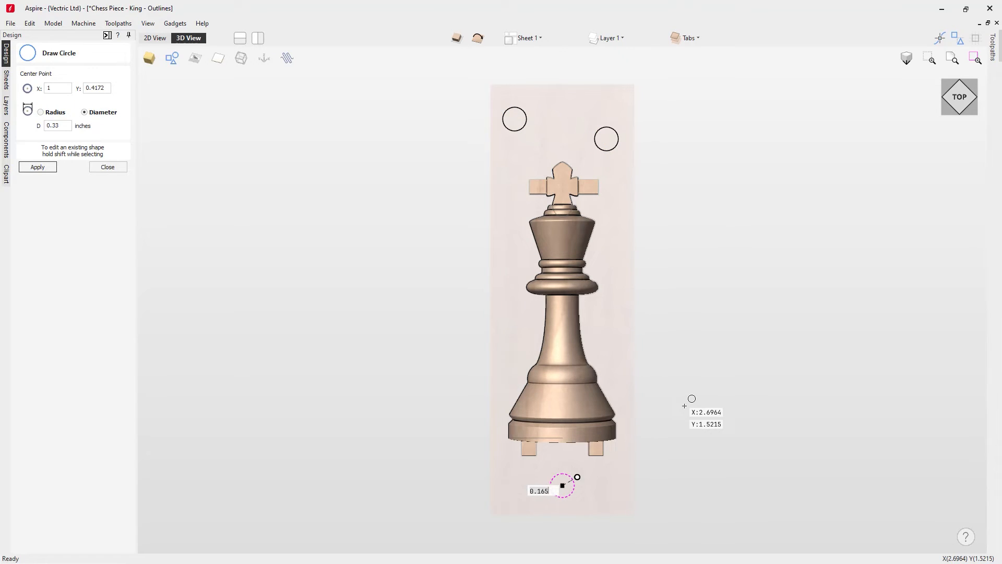
# Copy the three circles around the chess piece to the other side of the material
pyautogui.click(108, 168)
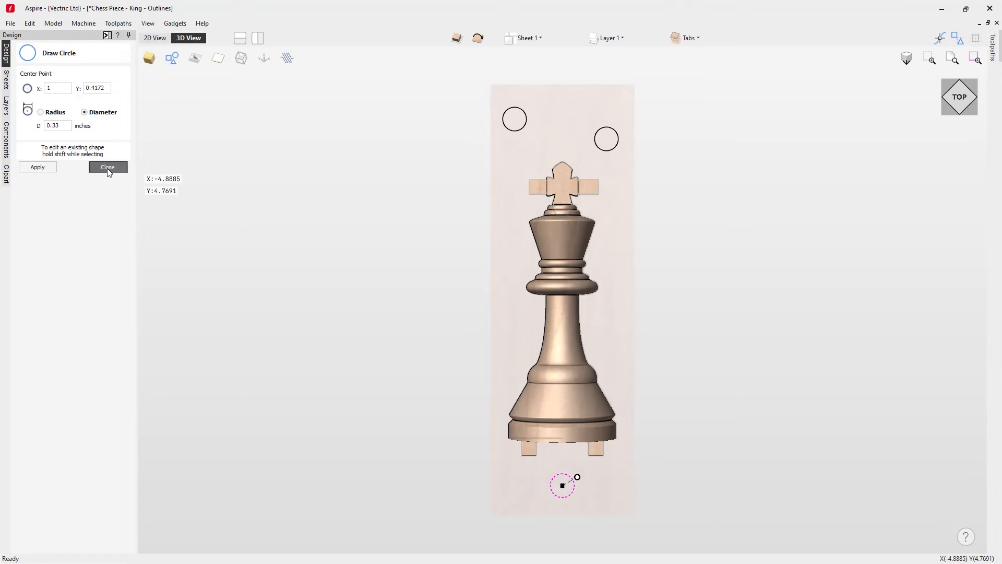
pyautogui.keyDown('shift'); pyautogui.click(515, 131); pyautogui.keyUp('shift')
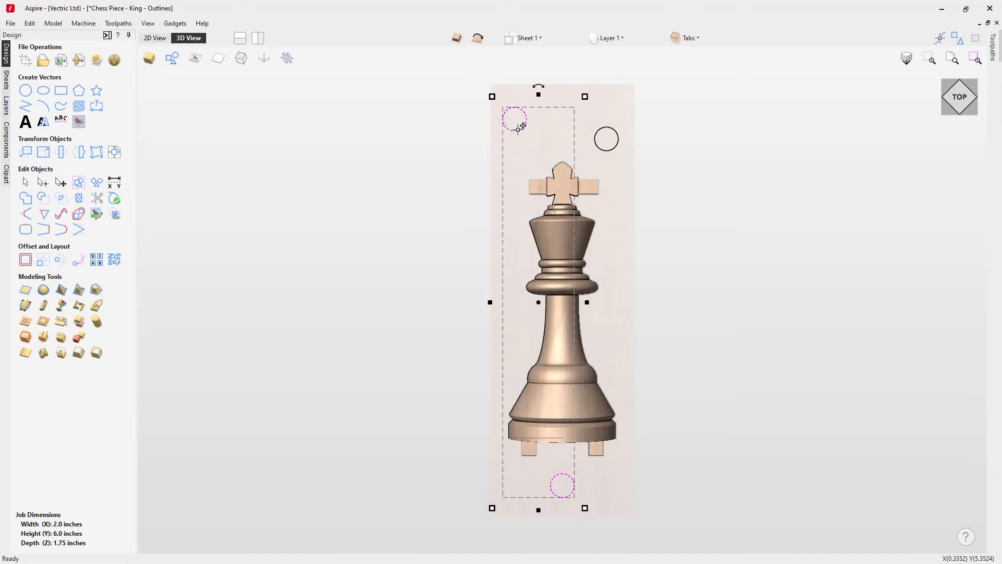
pyautogui.keyDown('shift'); pyautogui.click(598, 148); pyautogui.keyUp('shift')
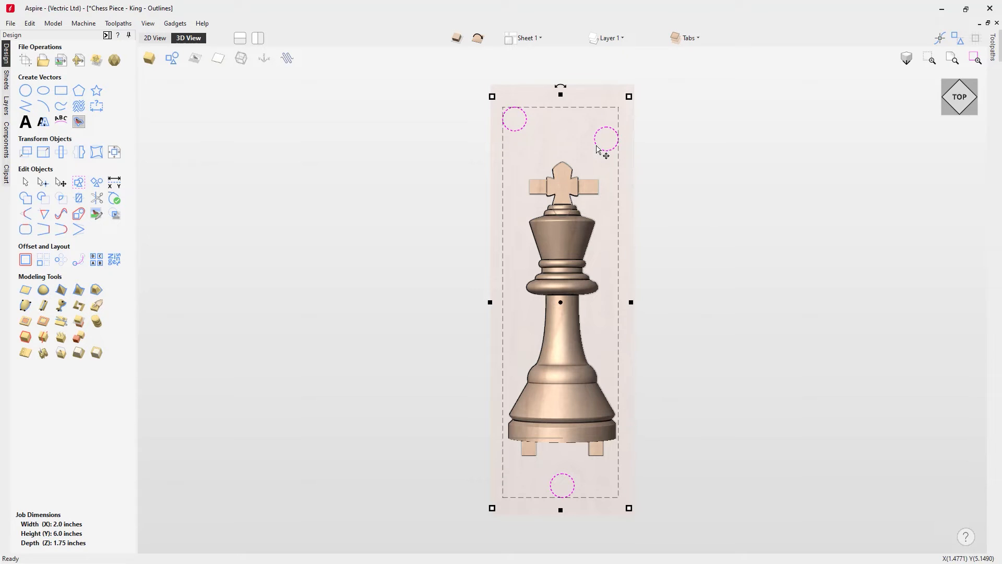
pyautogui.rightClick(597, 150)
pyautogui.moveTo(656, 338)
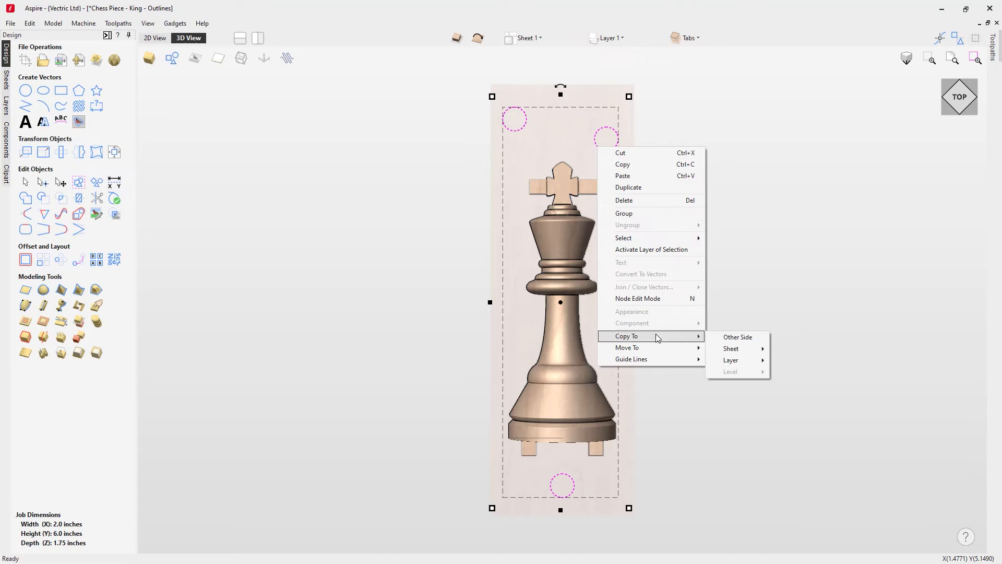
pyautogui.click(725, 339)
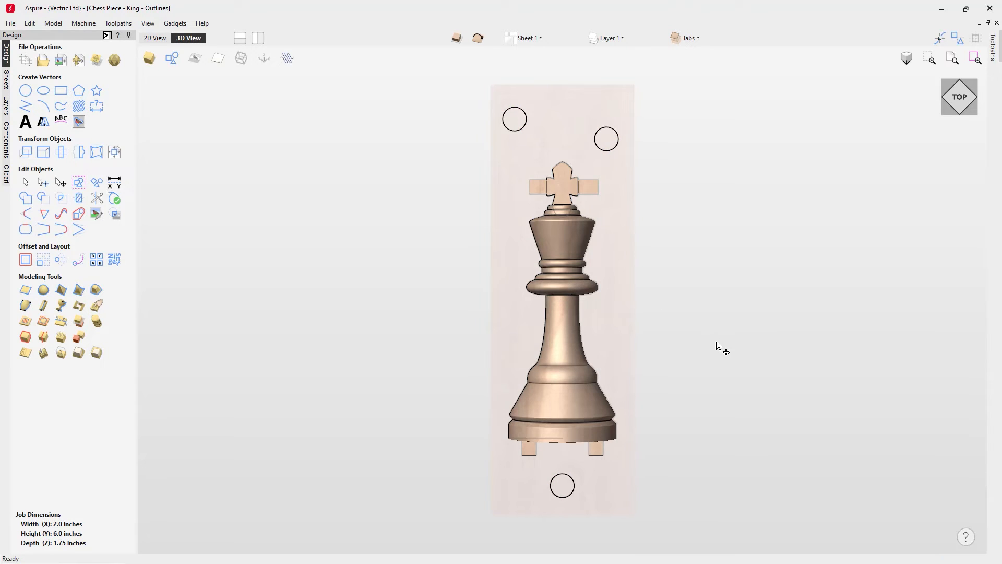
# Flip between the top and bottom sides to check the circle positions, ending on the top side
pyautogui.click(477, 38)
pyautogui.click(478, 37)
pyautogui.click(477, 37)
pyautogui.click(477, 37)
pyautogui.click(477, 40)
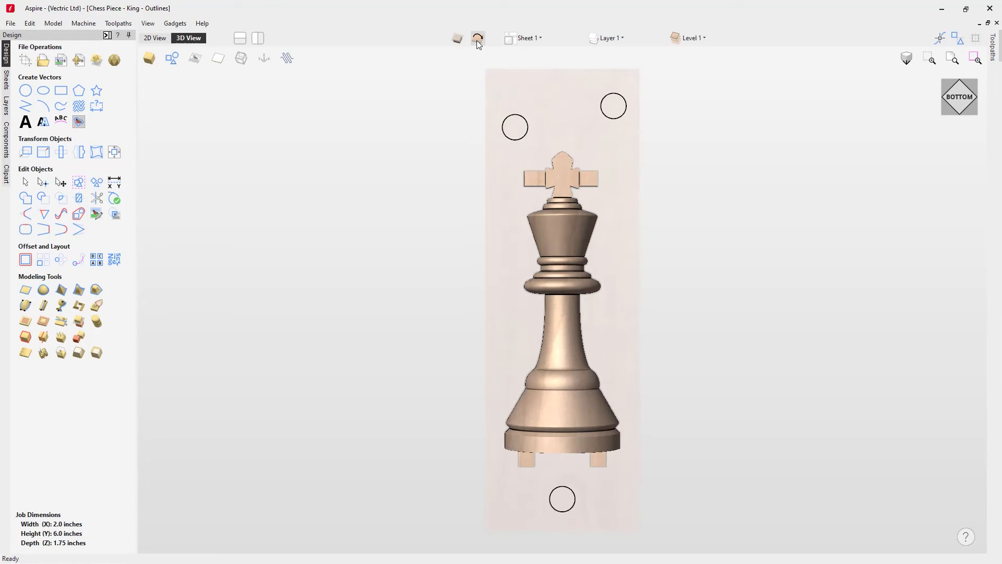
pyautogui.click(477, 40)
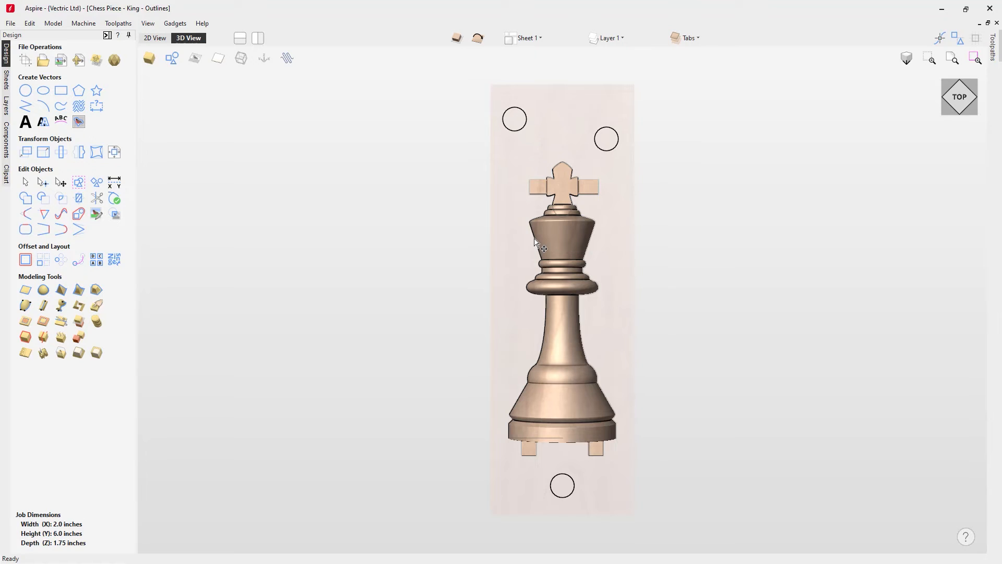
# Add a zero plane across the job on the Tabs level and lower it to -0.0625 inches
pyautogui.click(946, 113)
pyautogui.click(957, 102)
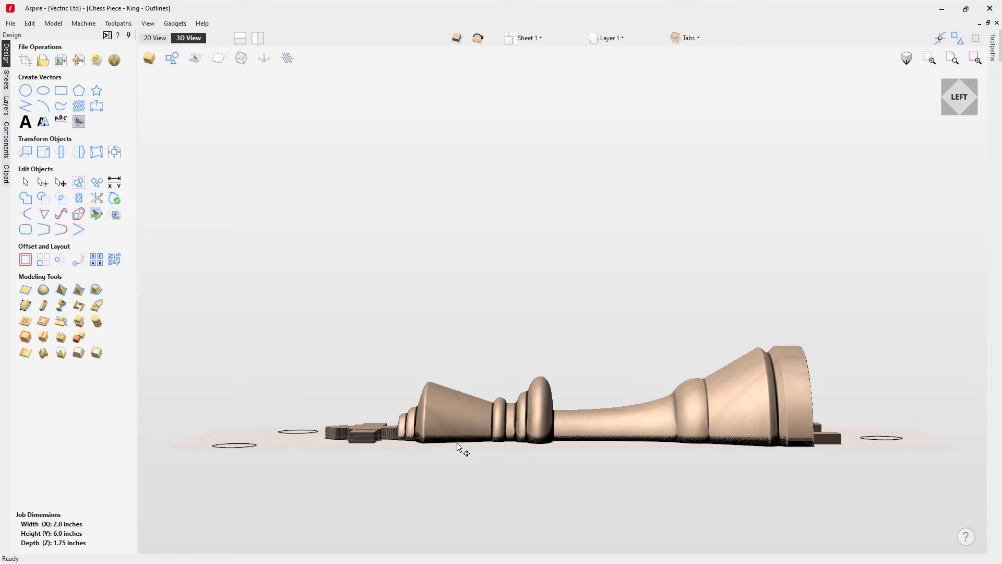
pyautogui.click(25, 290)
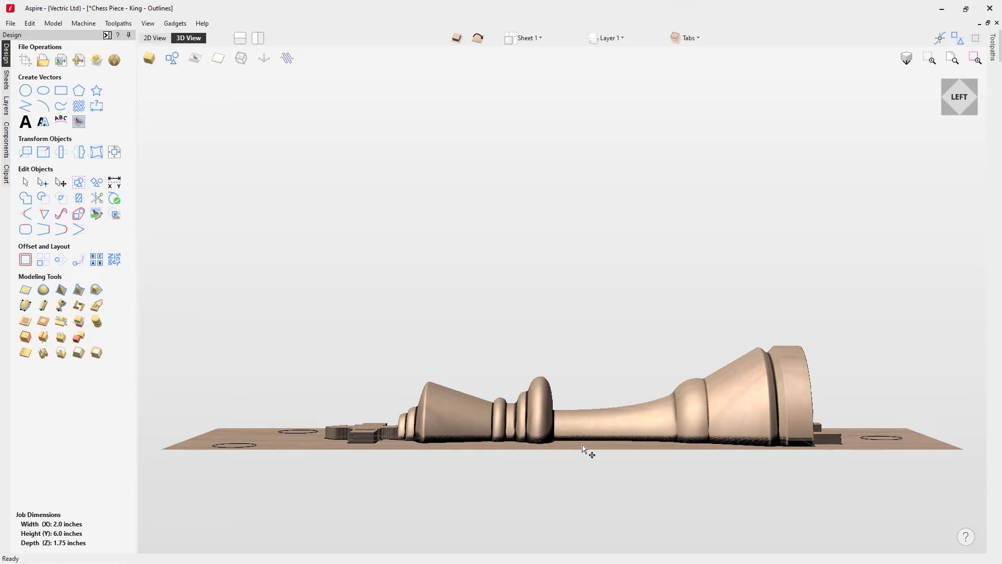
pyautogui.click(633, 449)
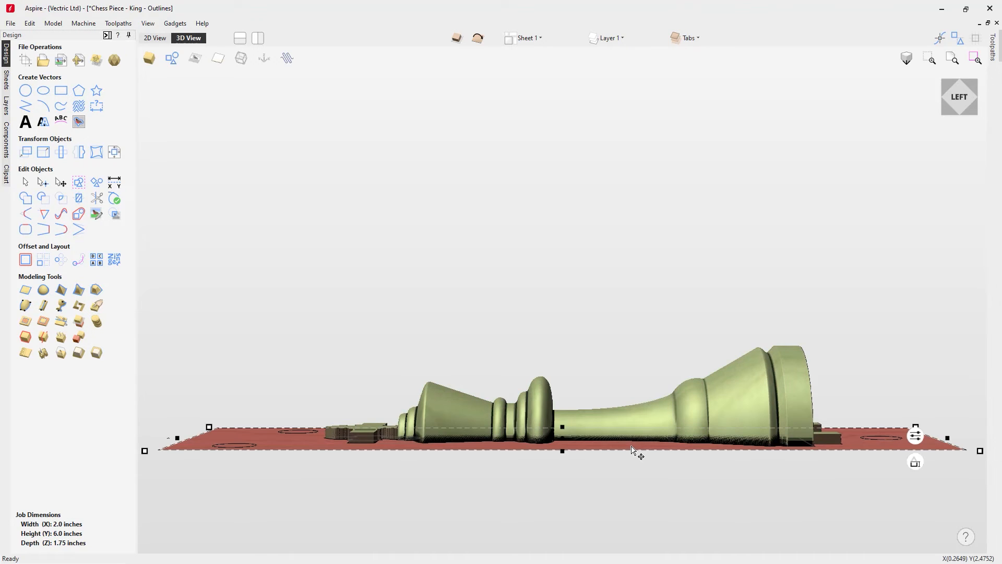
pyautogui.moveTo(914, 463)
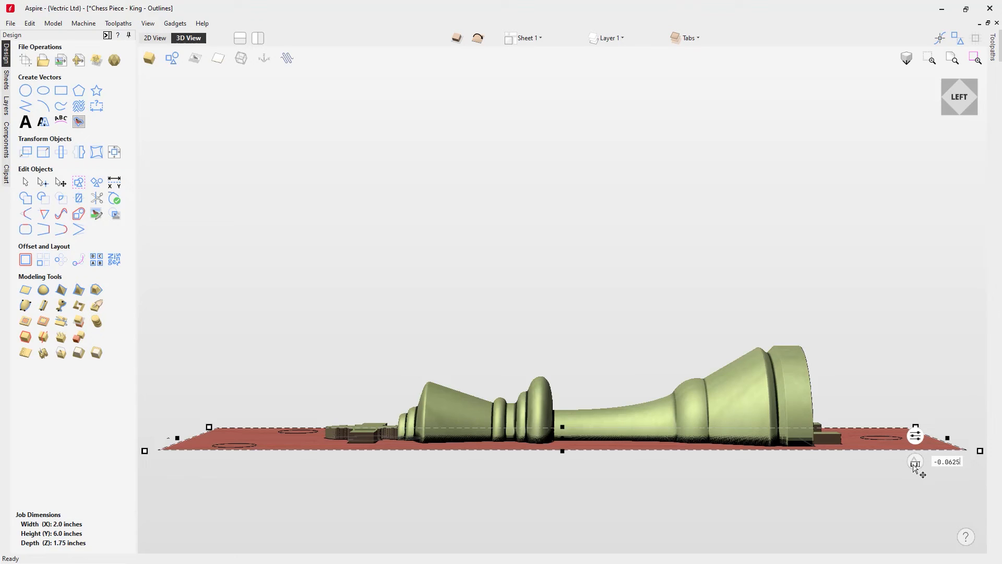
pyautogui.press('Return')
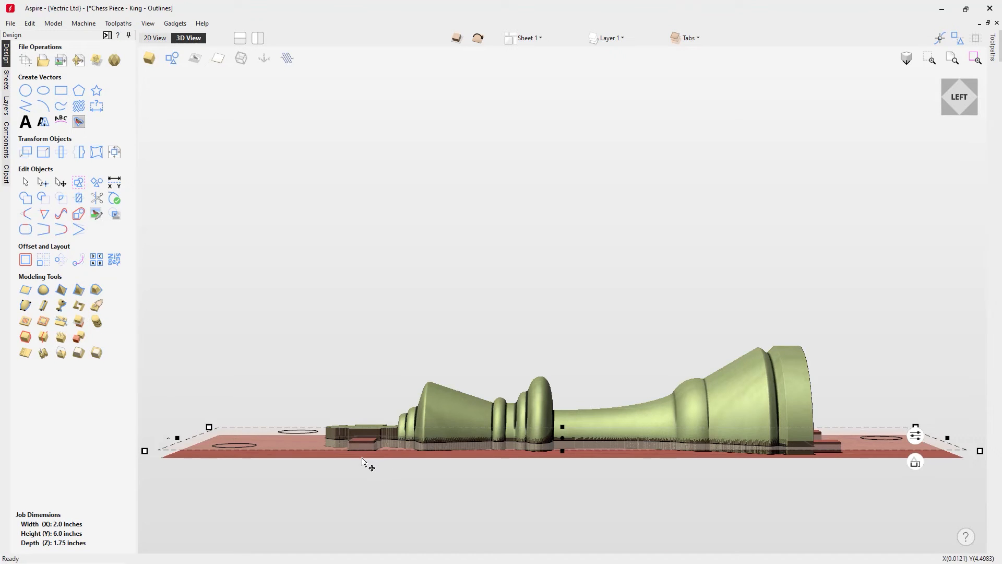
pyautogui.moveTo(465, 493); pyautogui.dragTo(465, 481)
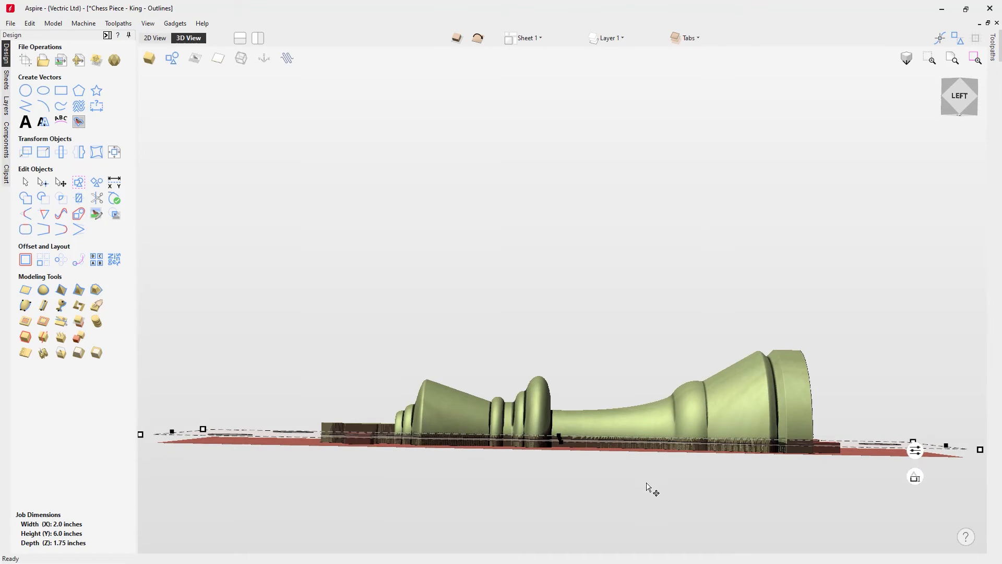
pyautogui.moveTo(650, 487); pyautogui.dragTo(650, 496)
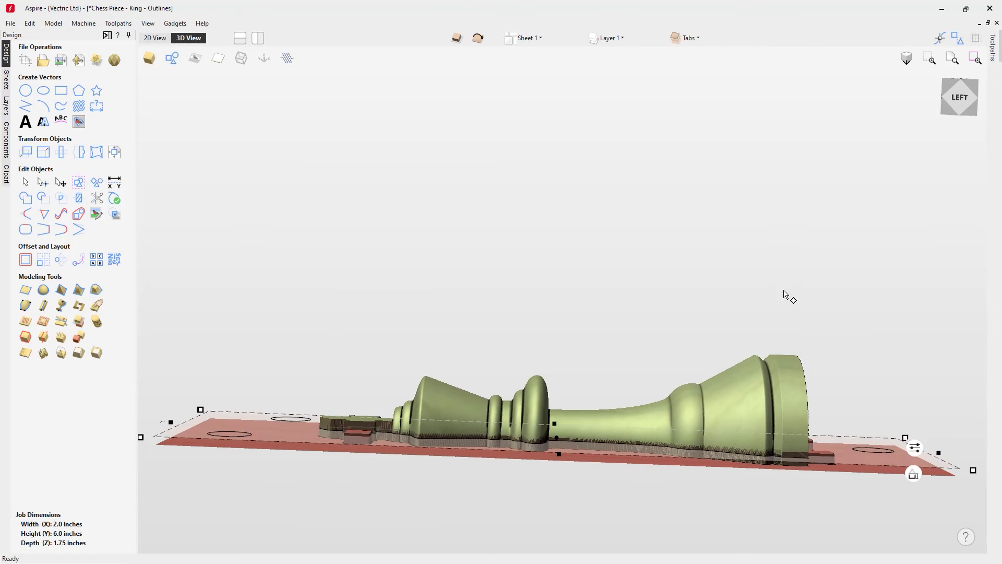
pyautogui.click(958, 97)
pyautogui.click(958, 97)
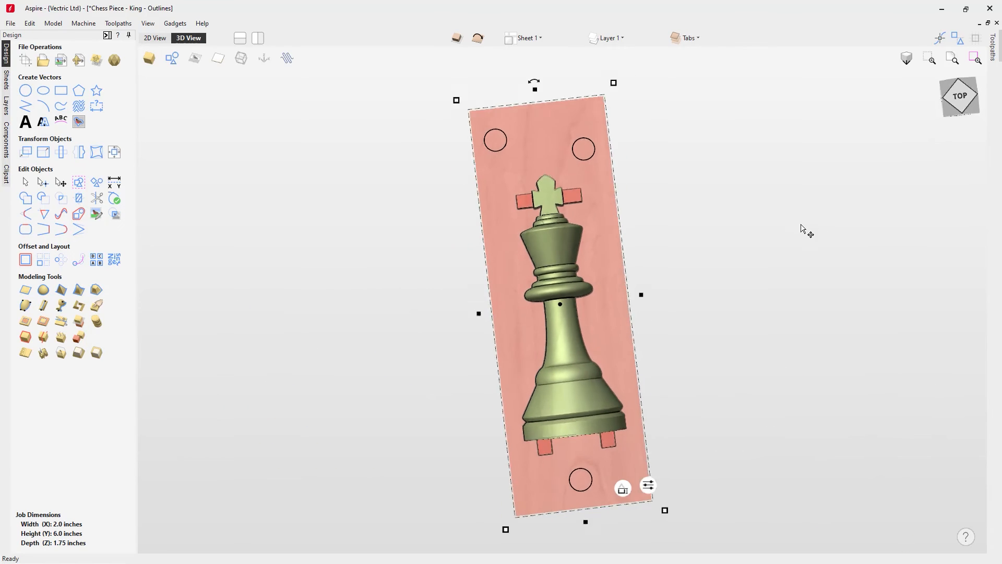
pyautogui.click(767, 258)
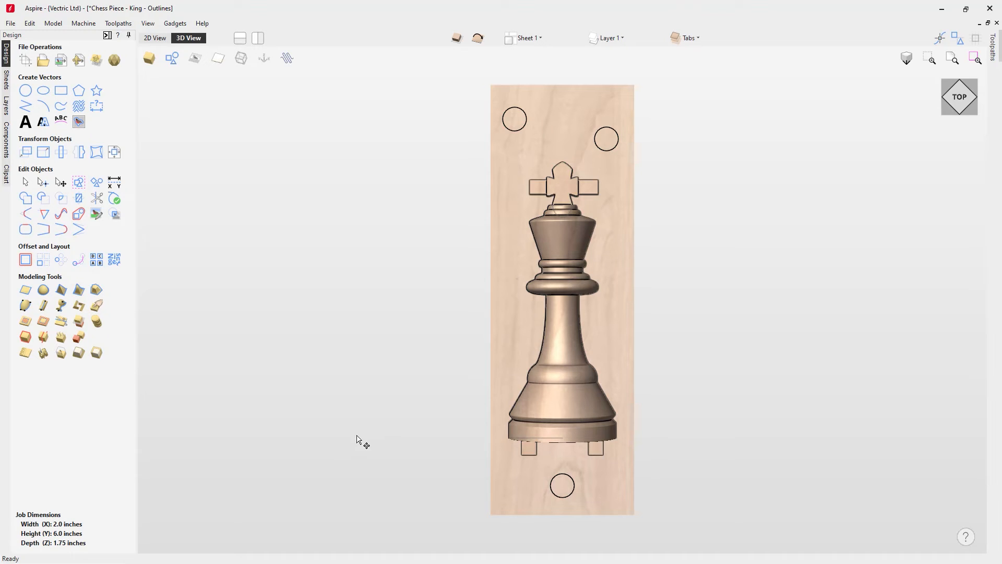
# In the toolpath material setup, position the model with a 0.13 inch gap above it
pyautogui.click(108, 35)
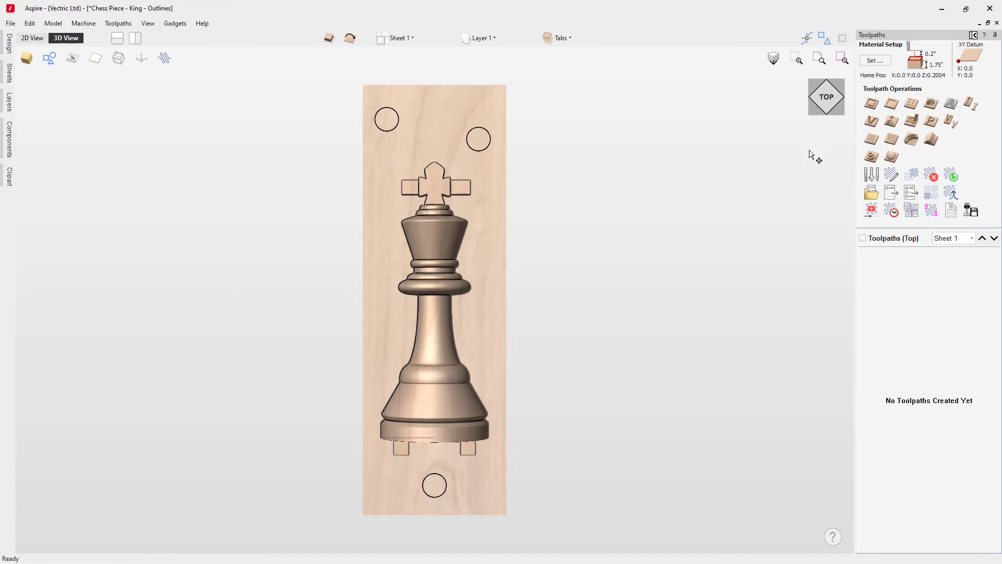
pyautogui.click(875, 61)
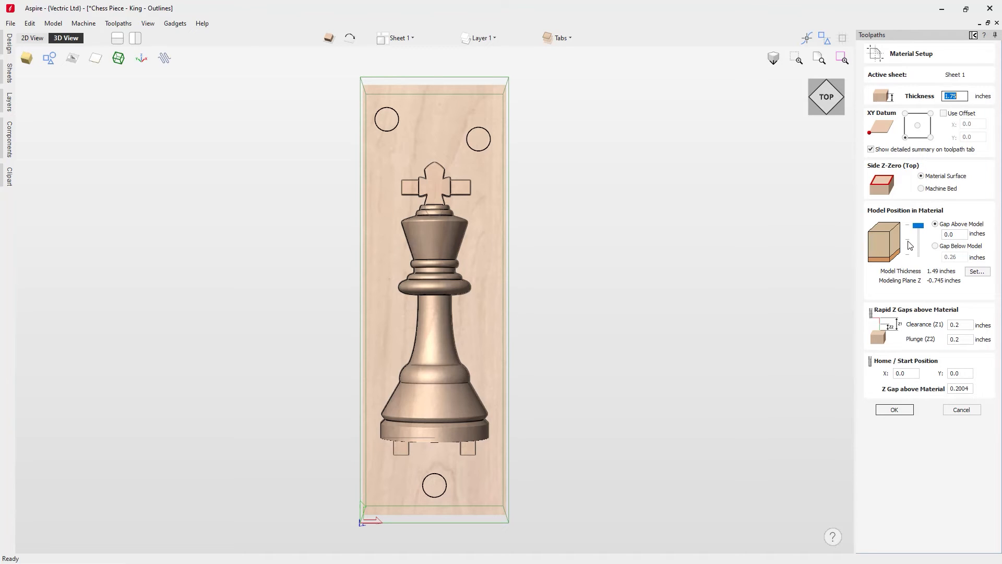
pyautogui.moveTo(917, 226); pyautogui.dragTo(918, 239)
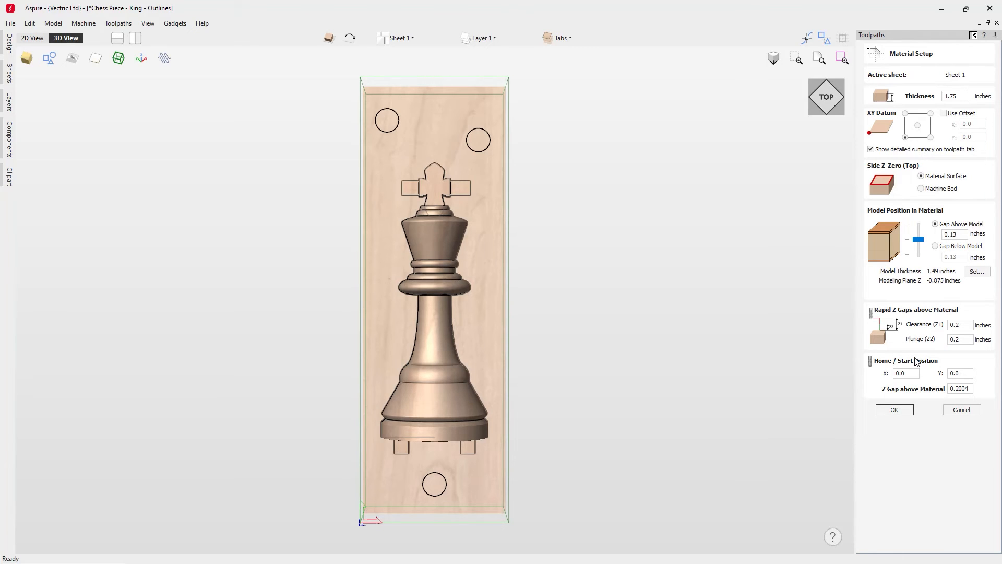
pyautogui.click(894, 410)
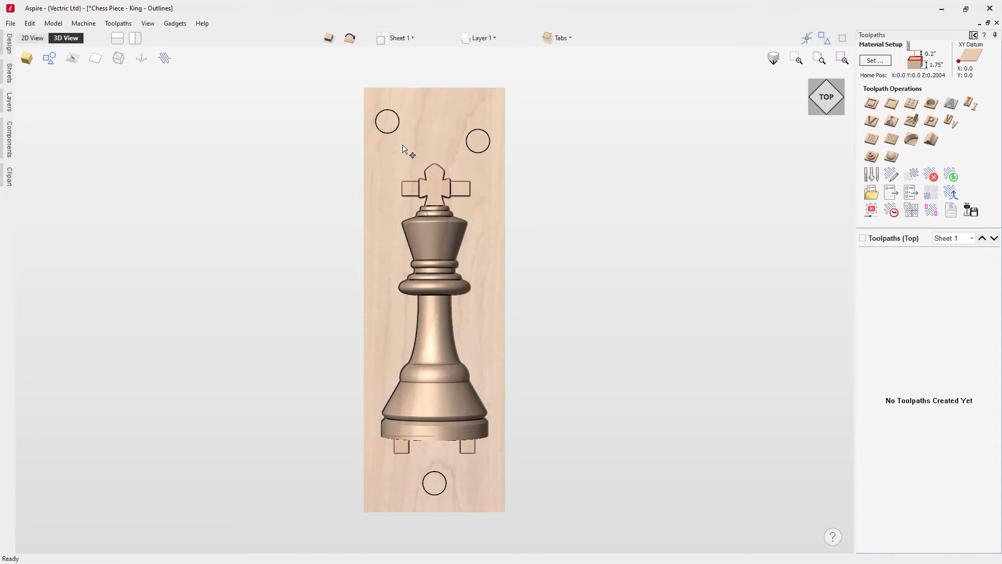
# Set up a pocket toolpath for the three circles with a 0.7 inch cut depth, removing the 1/8" end mill so only the 1/4" remains
pyautogui.click(396, 128)
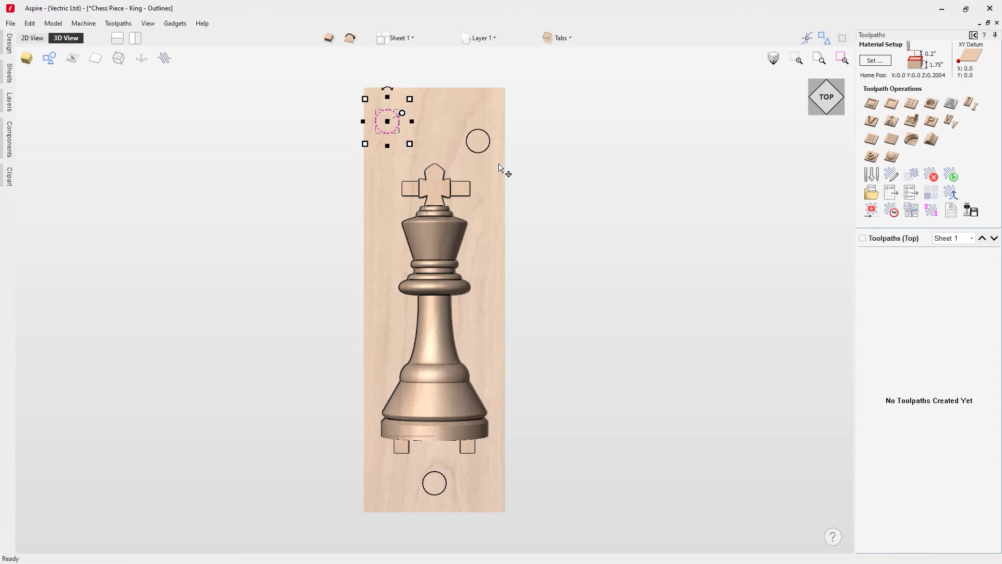
pyautogui.keyDown('shift'); pyautogui.click(488, 150); pyautogui.keyUp('shift')
pyautogui.keyDown('shift'); pyautogui.click(446, 483); pyautogui.keyUp('shift')
pyautogui.click(912, 105)
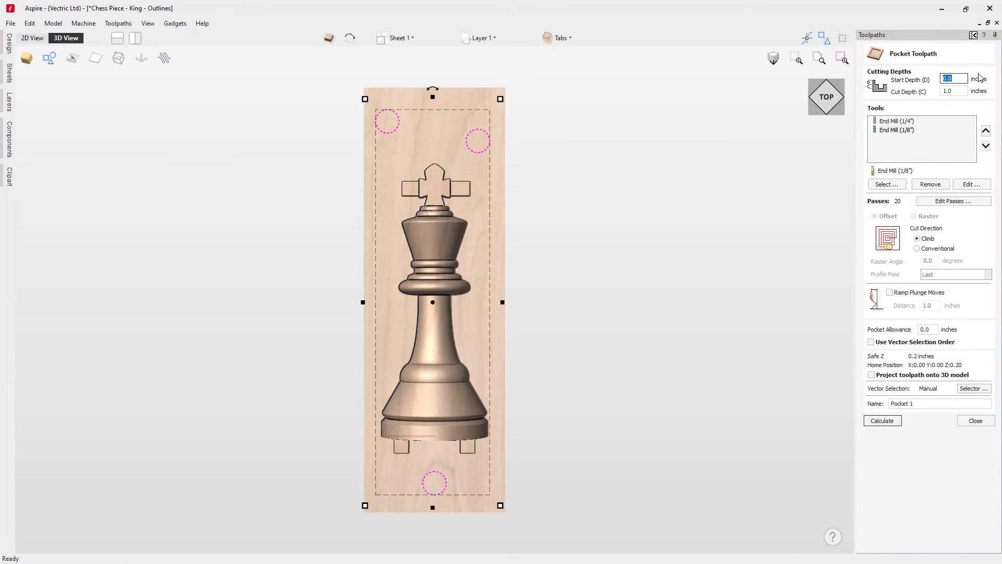
pyautogui.click(954, 91)
pyautogui.click(898, 130)
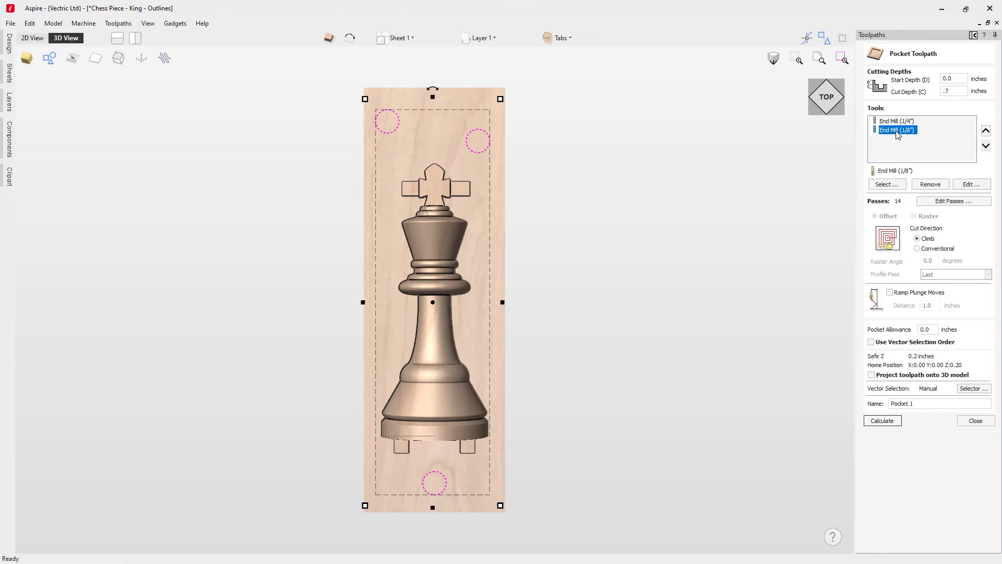
pyautogui.click(930, 184)
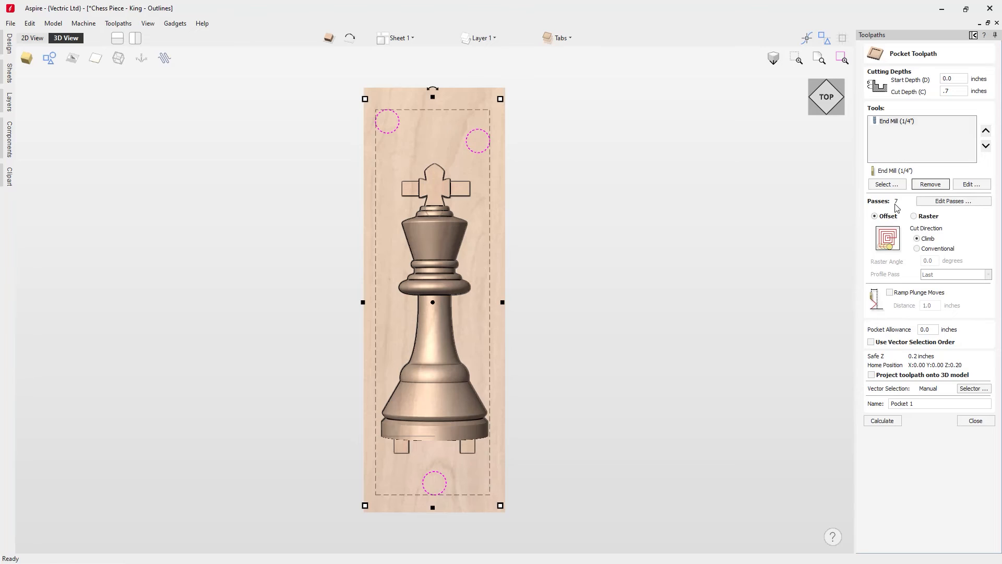
# Name the pocket toolpath Dowel Holes and calculate it
pyautogui.moveTo(918, 403); pyautogui.dragTo(859, 407)
pyautogui.write('Dowel Holes')
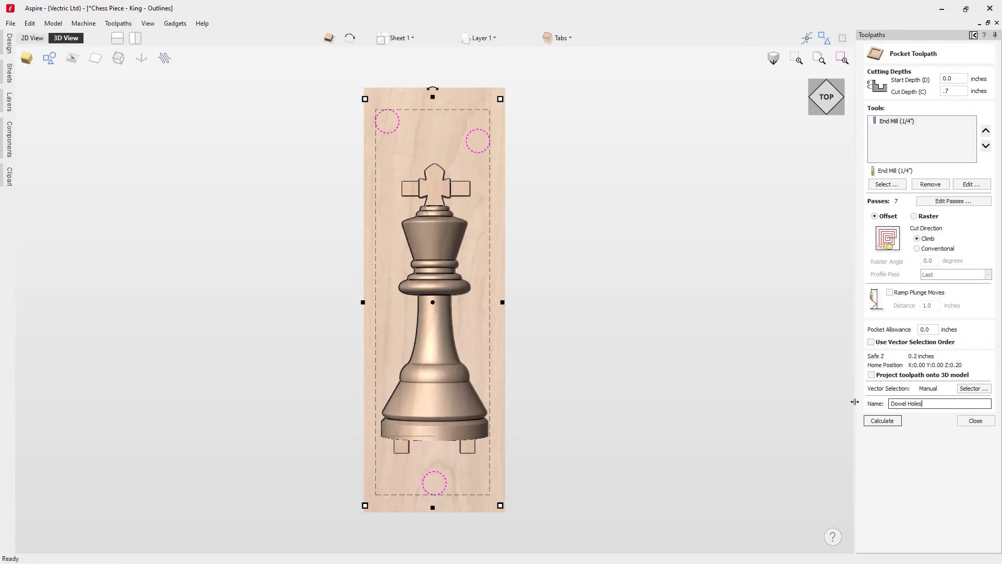
pyautogui.click(881, 420)
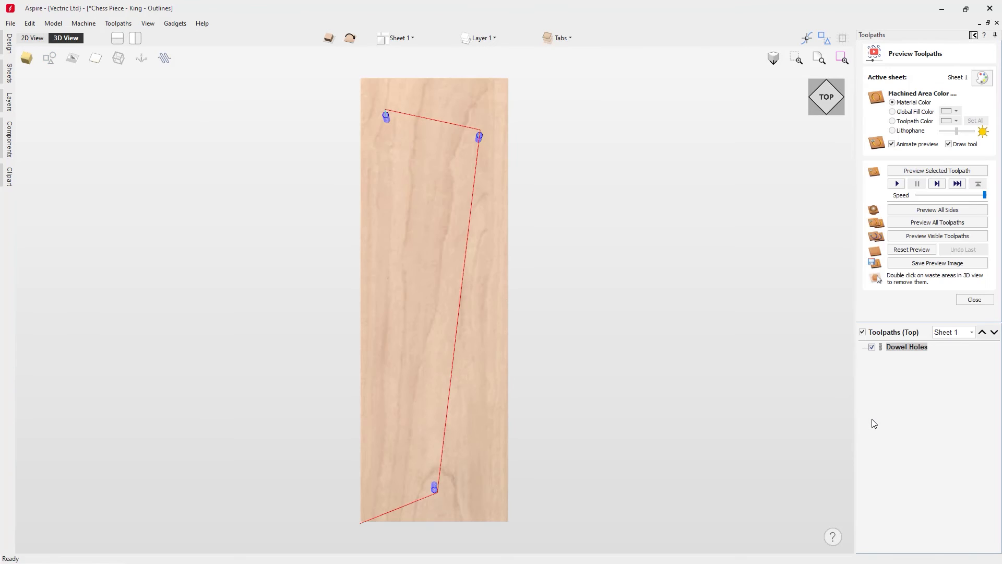
# Preview the visible Dowel Holes toolpath and examine the cut holes in the stock
pyautogui.click(937, 235)
pyautogui.moveTo(398, 460); pyautogui.dragTo(582, 378)
pyautogui.click(831, 105)
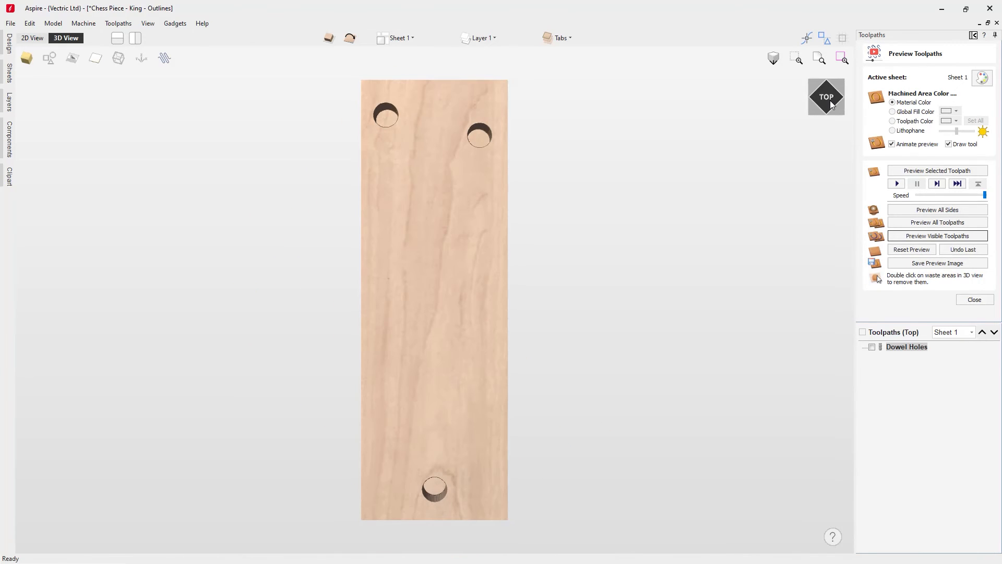
pyautogui.click(974, 301)
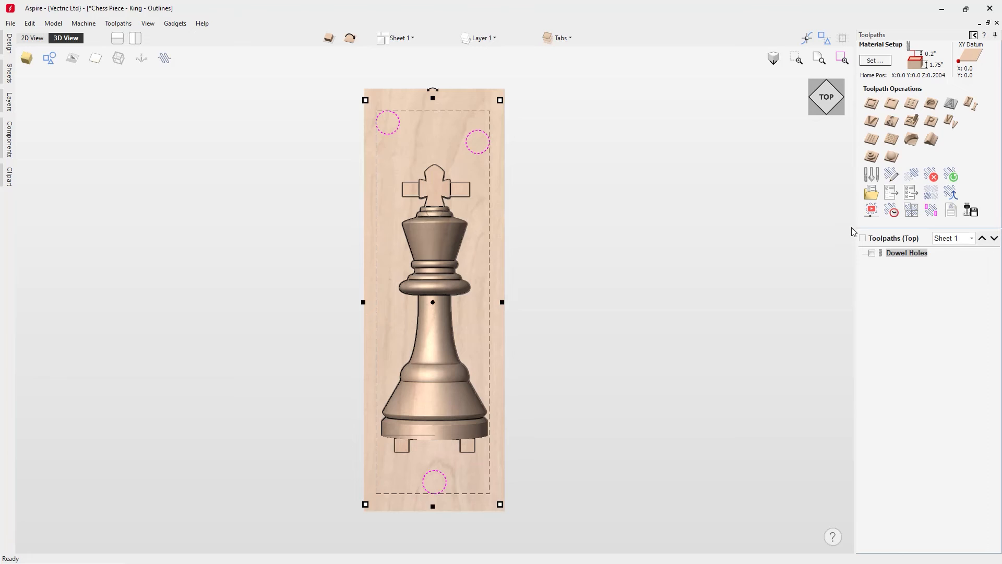
# Start a 3D rough machining toolpath with nothing selected, using the hardwood 1/4" end mill
pyautogui.click(871, 158)
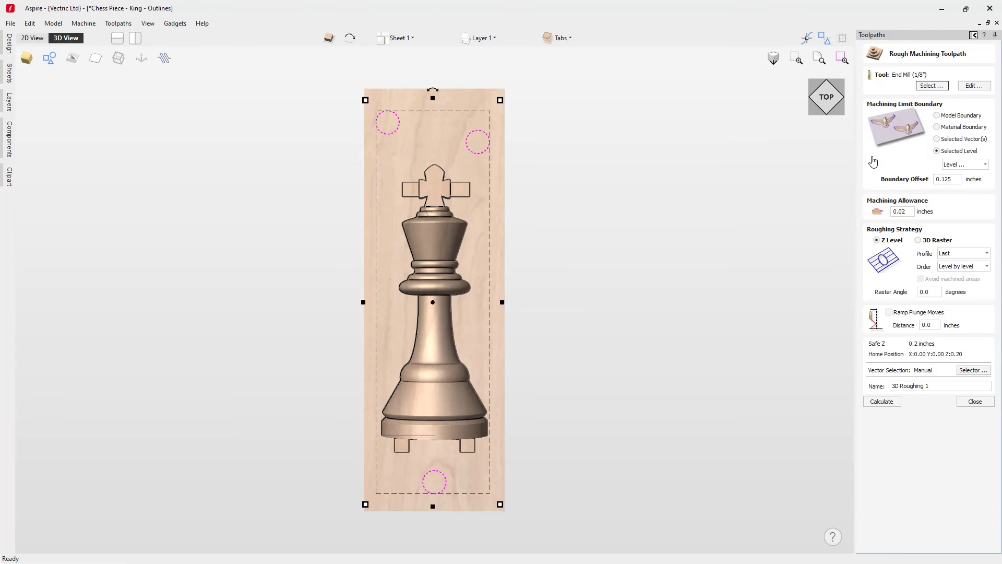
pyautogui.click(497, 277)
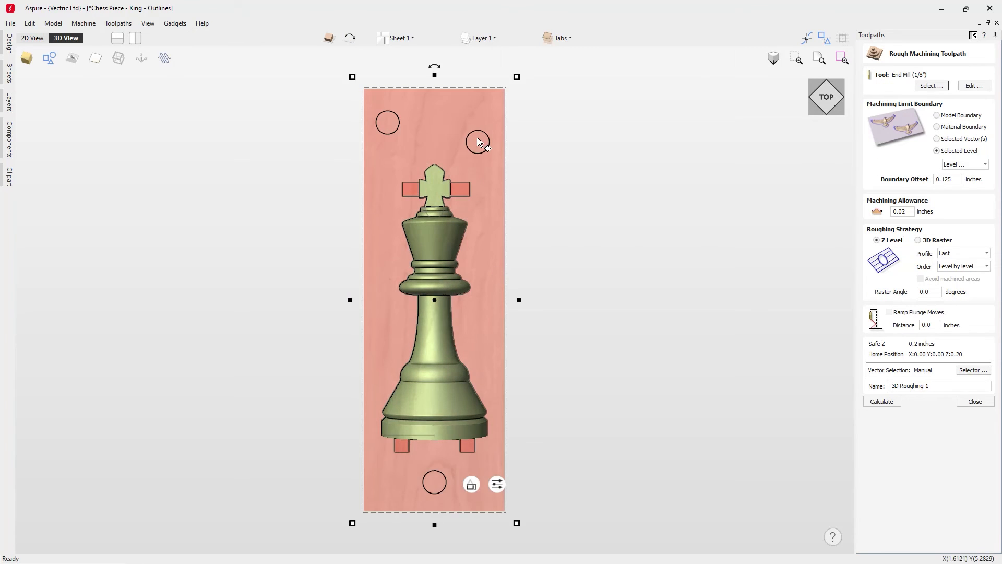
pyautogui.click(558, 191)
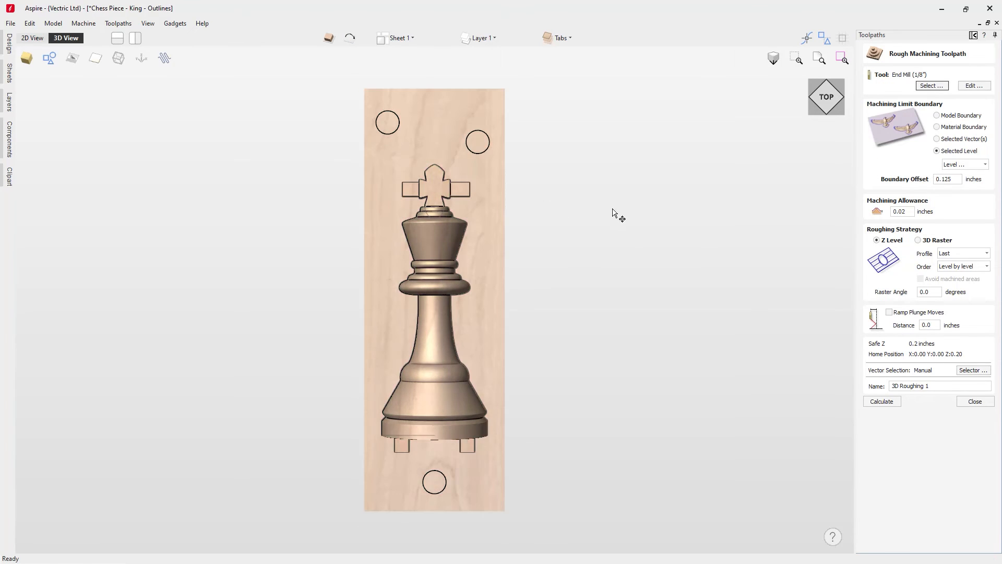
pyautogui.click(931, 86)
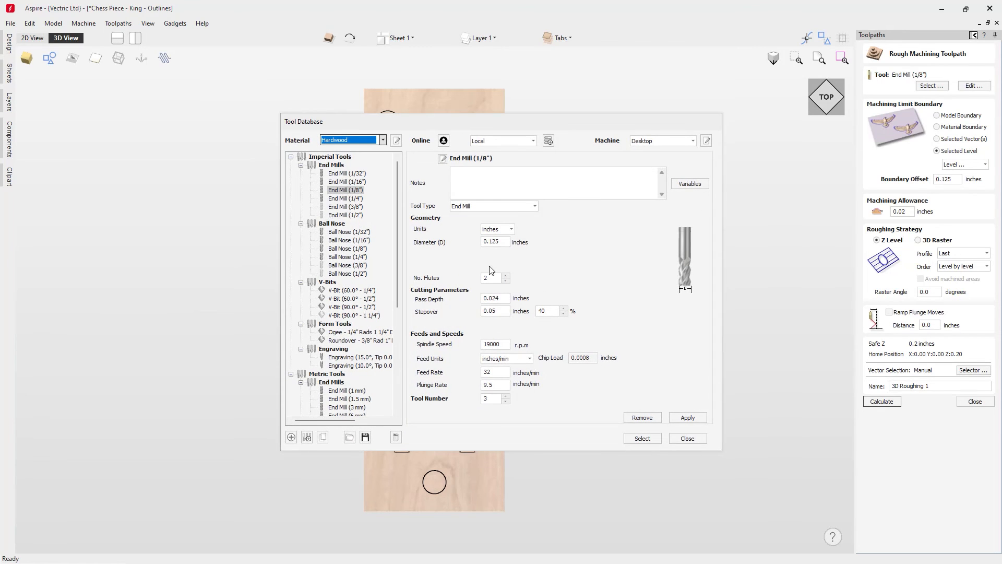
pyautogui.click(343, 198)
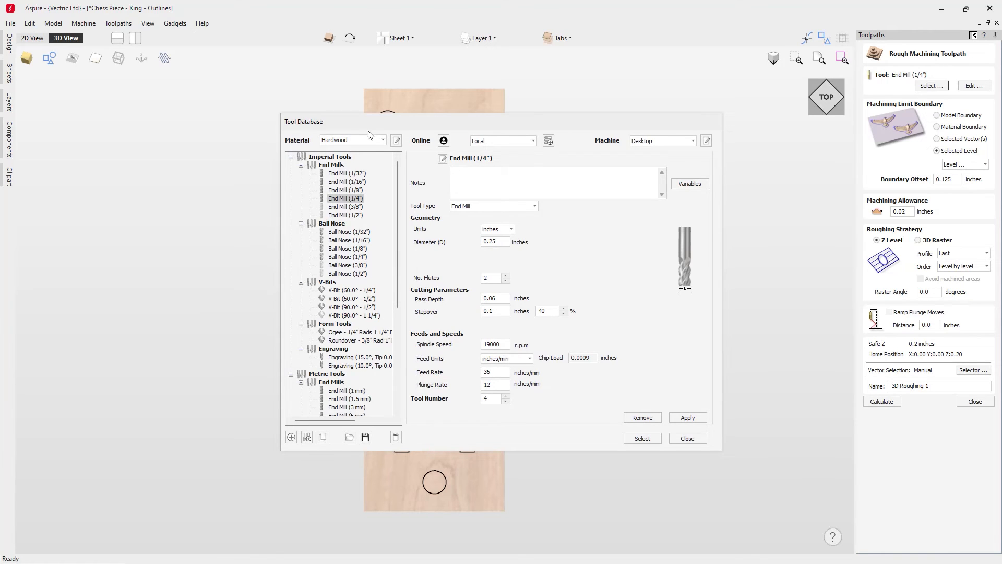
pyautogui.click(382, 140)
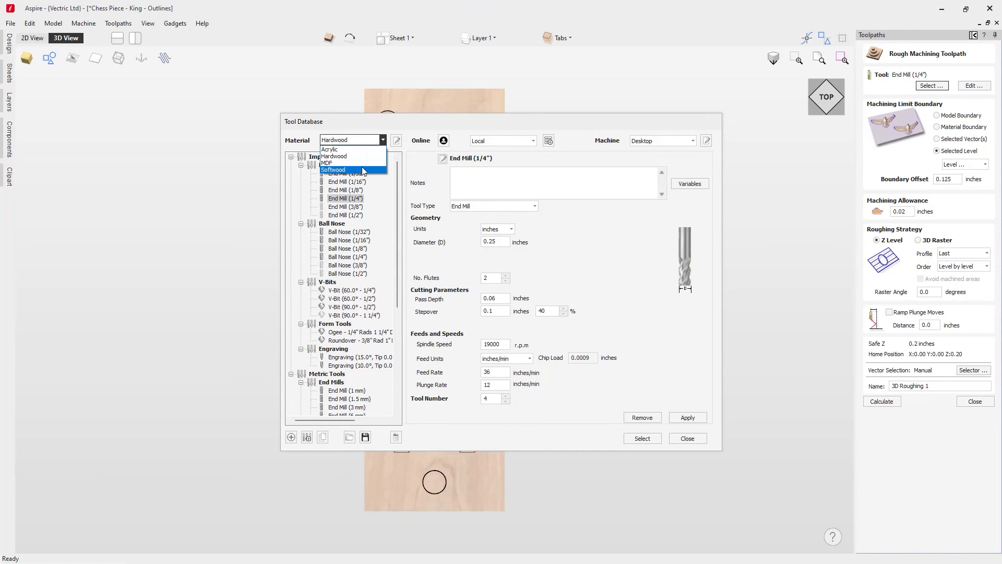
pyautogui.click(363, 156)
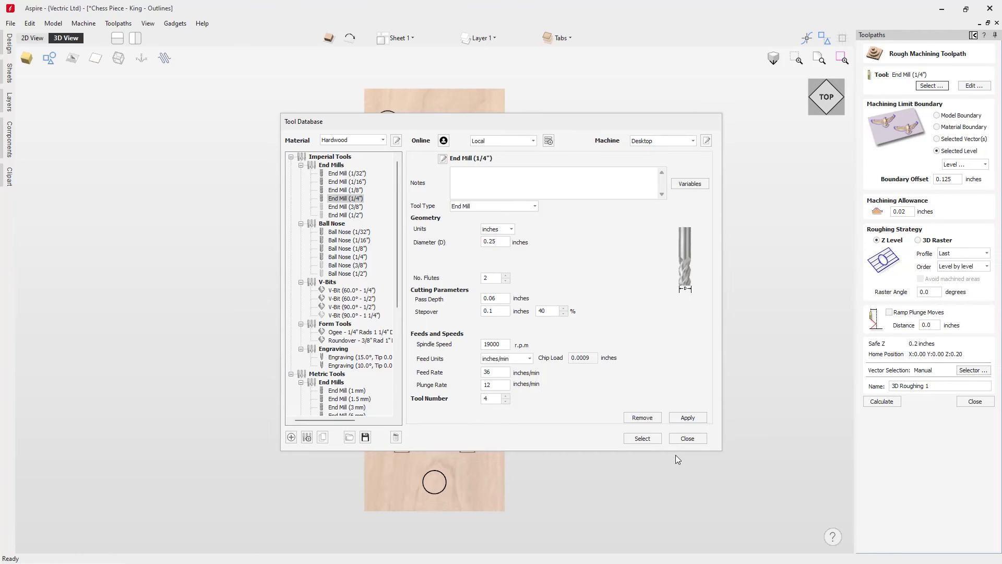
pyautogui.click(647, 440)
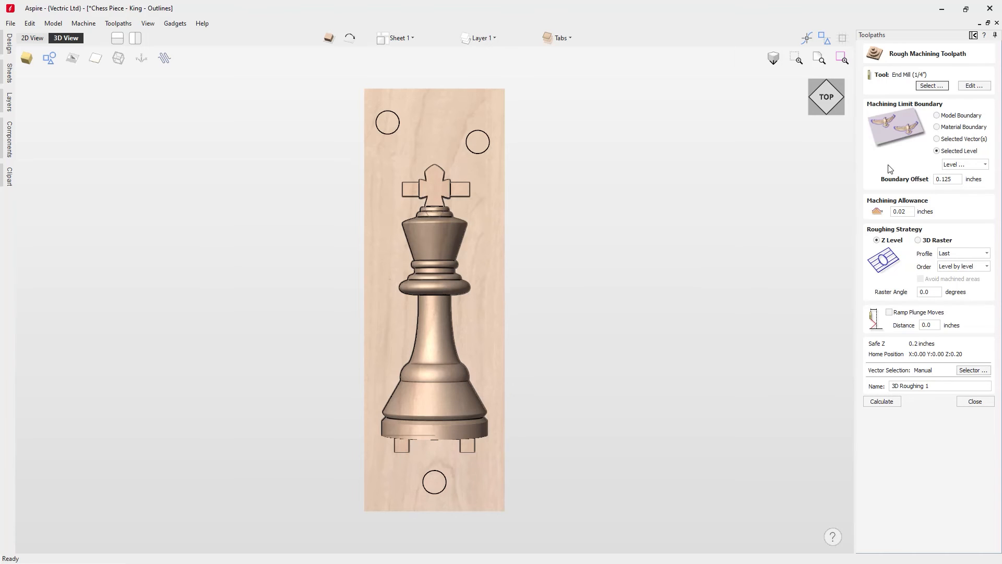
# Limit the roughing to the Models level, name the toolpath 3D Roughing and calculate it
pyautogui.click(986, 165)
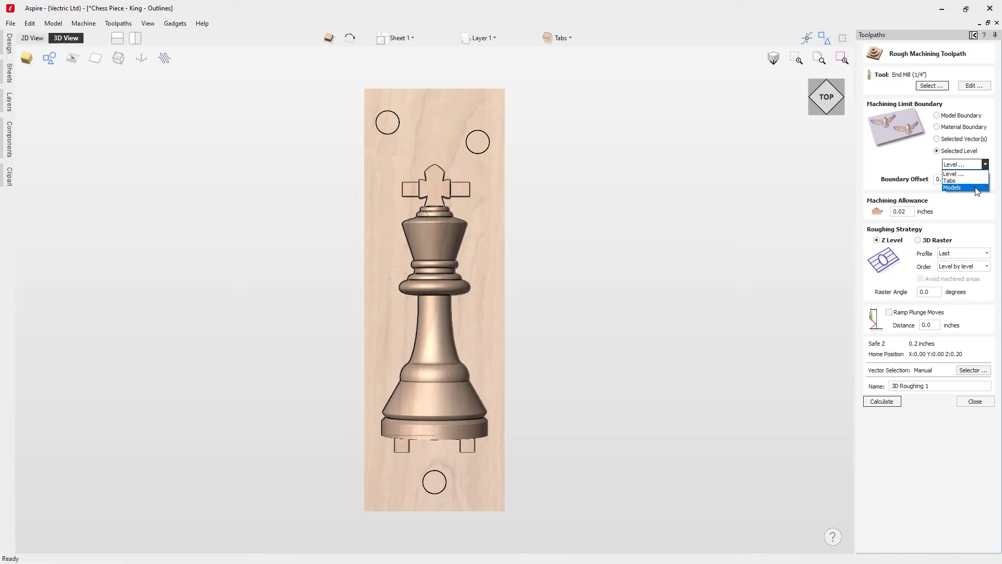
pyautogui.click(975, 188)
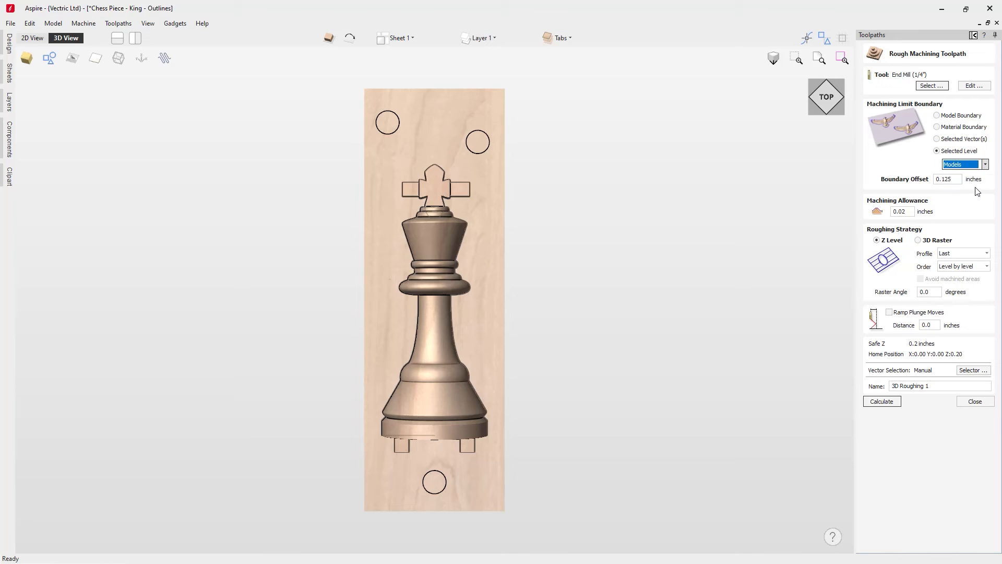
pyautogui.click(571, 37)
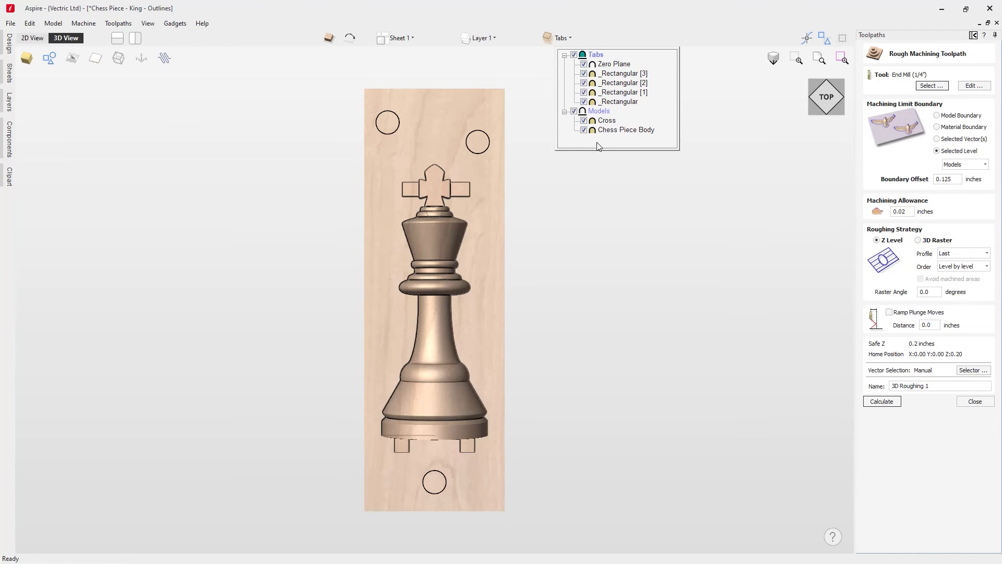
pyautogui.moveTo(609, 121)
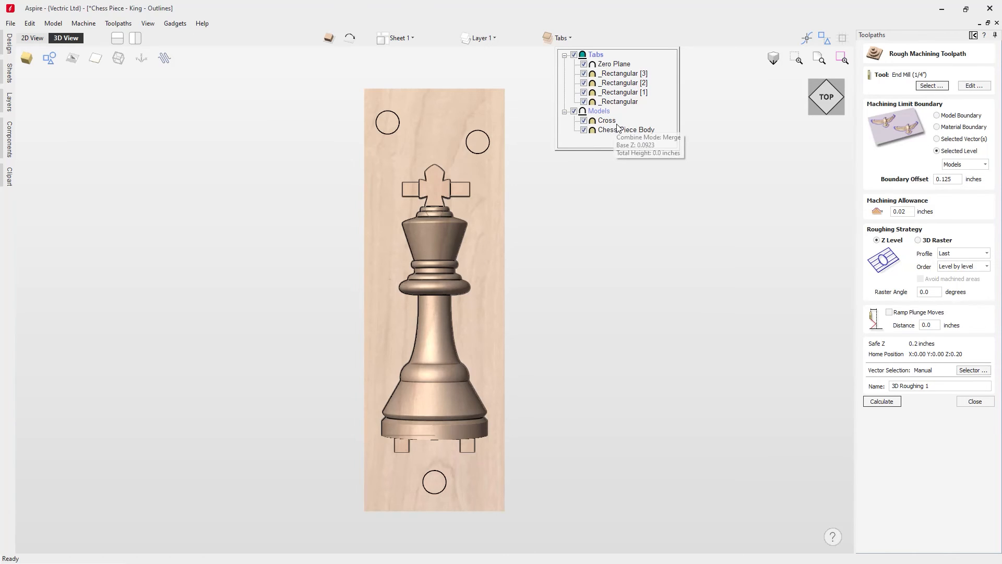
pyautogui.click(953, 426)
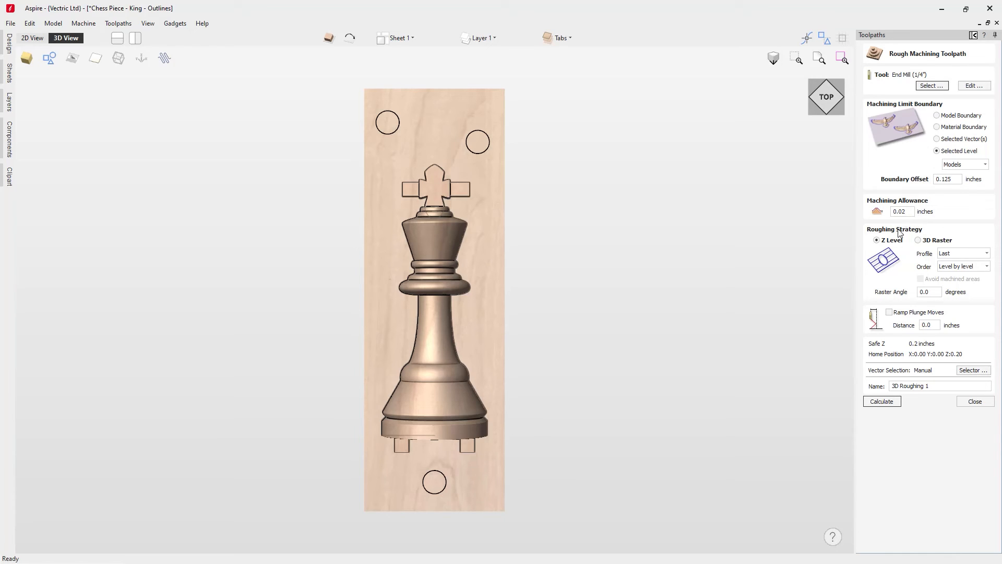
pyautogui.doubleClick(927, 387)
pyautogui.click(897, 404)
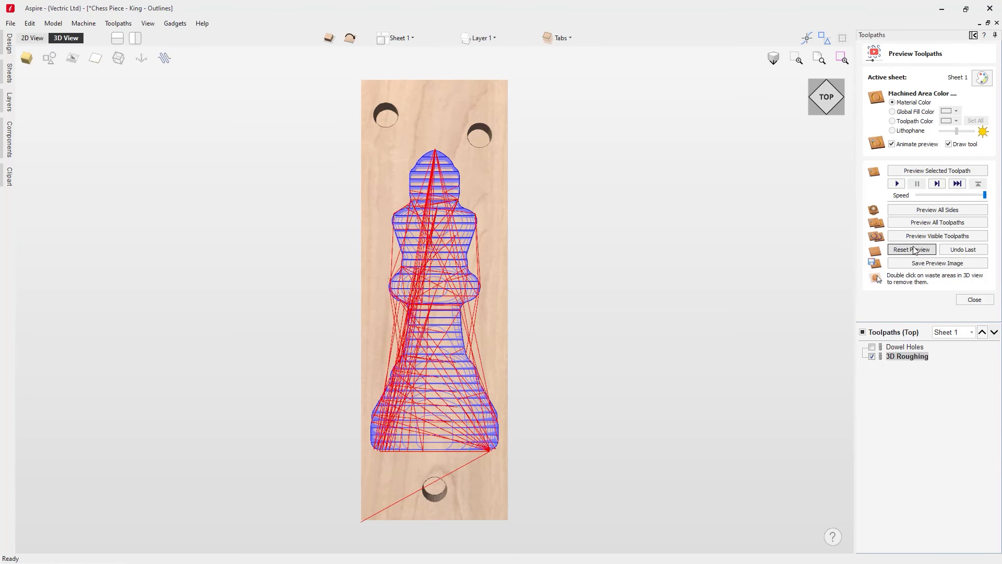
# Preview the visible 3D Roughing toolpath on the stock, then close the preview
pyautogui.click(912, 236)
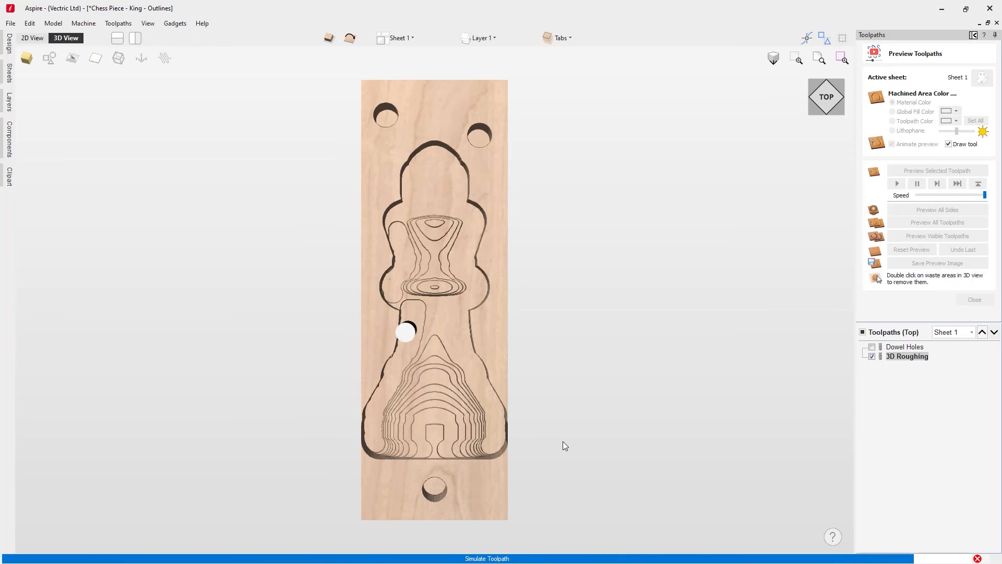
pyautogui.moveTo(563, 476); pyautogui.dragTo(496, 459)
pyautogui.click(980, 302)
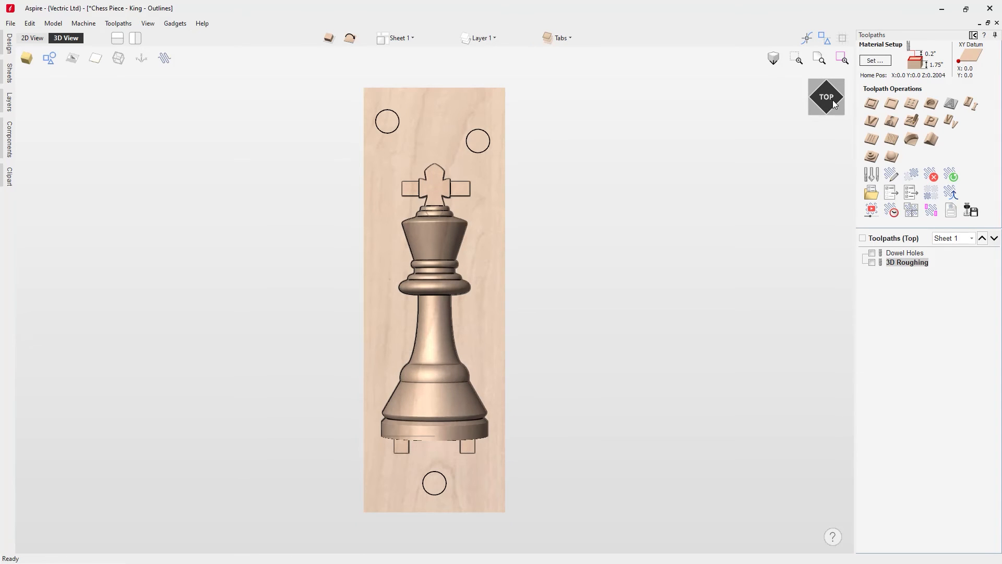
# Start a 3D finish machining toolpath, replacing its tool with the hardwood 1/16" ball nose
pyautogui.click(892, 157)
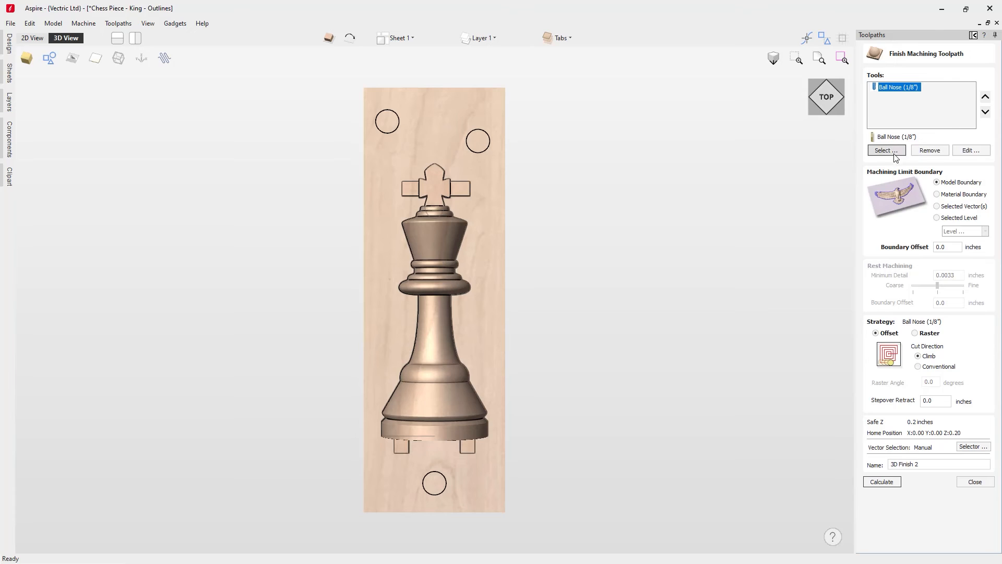
pyautogui.click(935, 151)
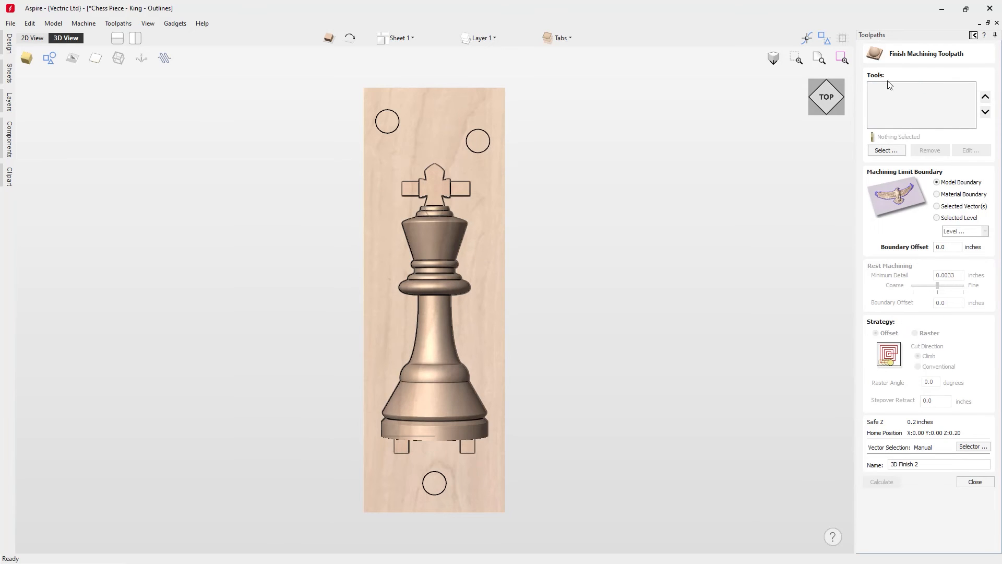
pyautogui.click(892, 152)
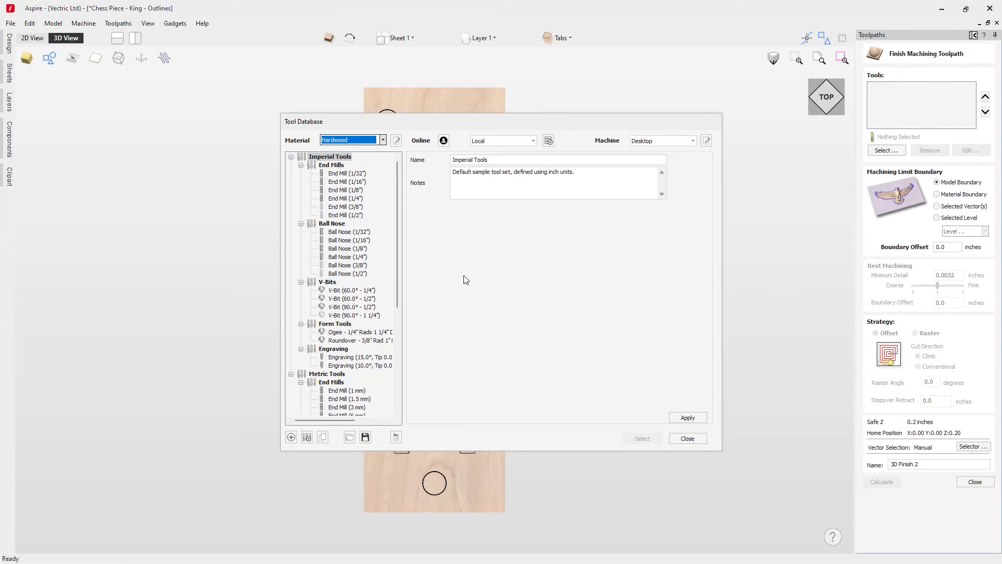
pyautogui.click(359, 240)
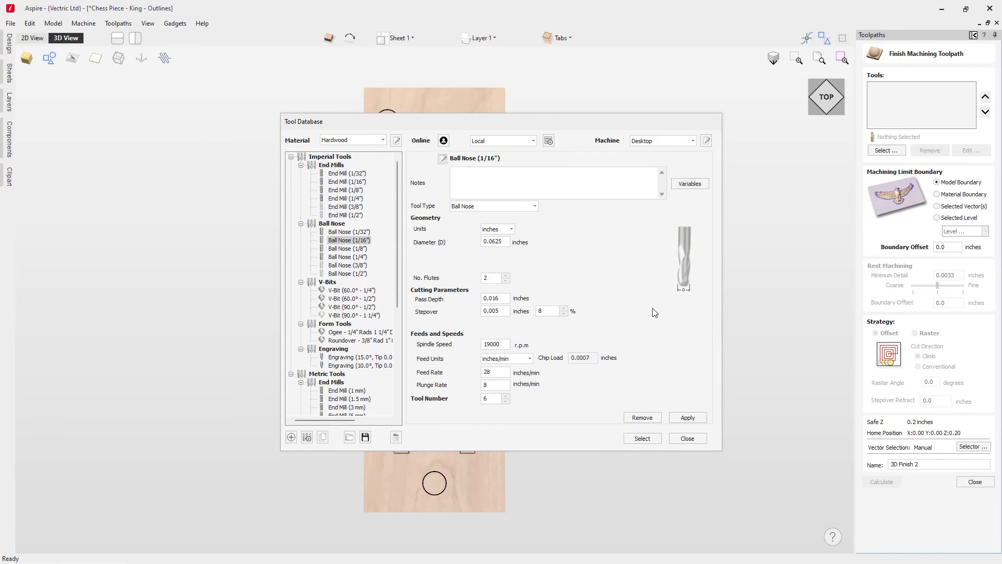
pyautogui.click(642, 439)
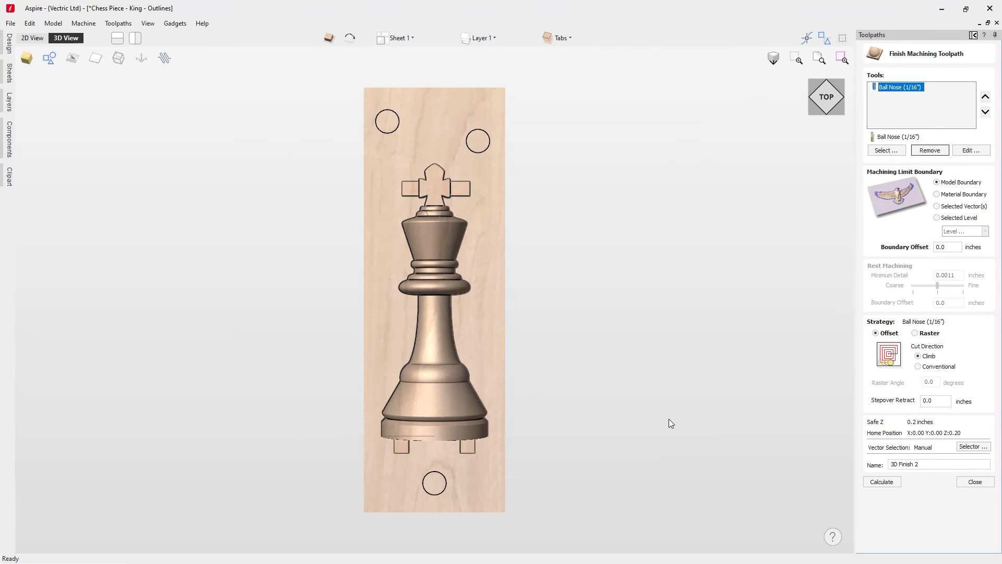
# Limit the finish machining to the Models level with a 0.0625 inch boundary offset
pyautogui.click(936, 218)
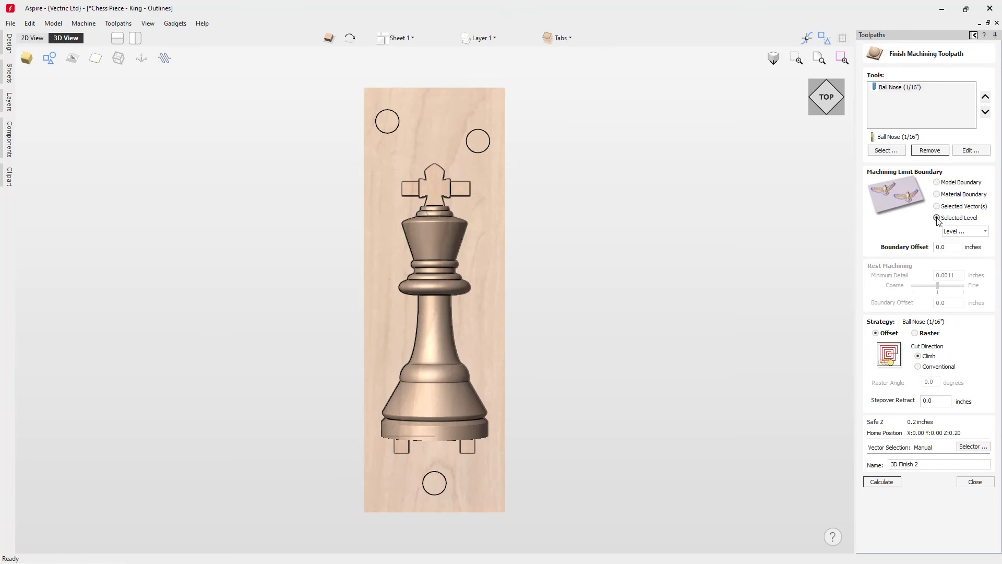
pyautogui.click(985, 231)
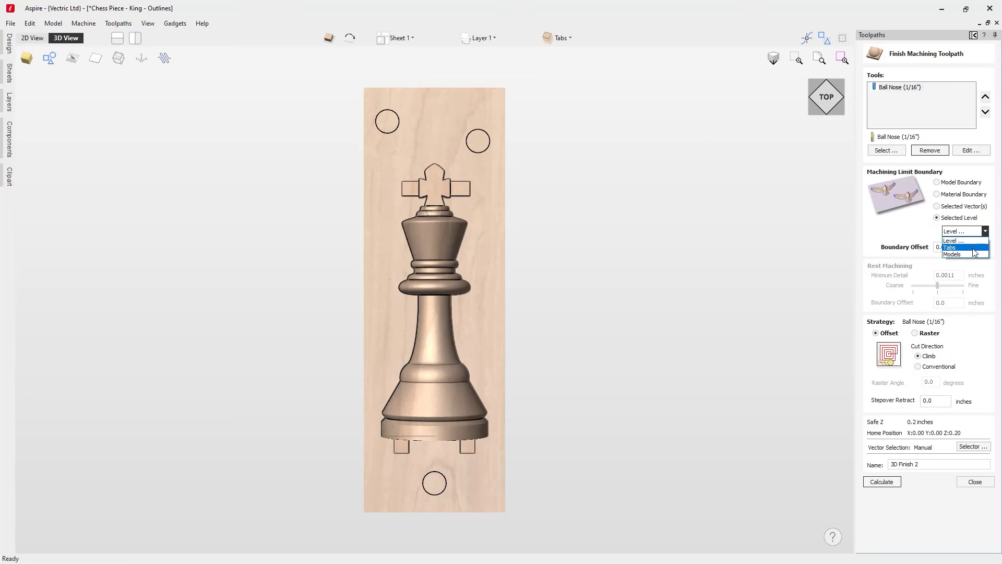
pyautogui.click(971, 256)
pyautogui.moveTo(947, 249); pyautogui.dragTo(941, 250)
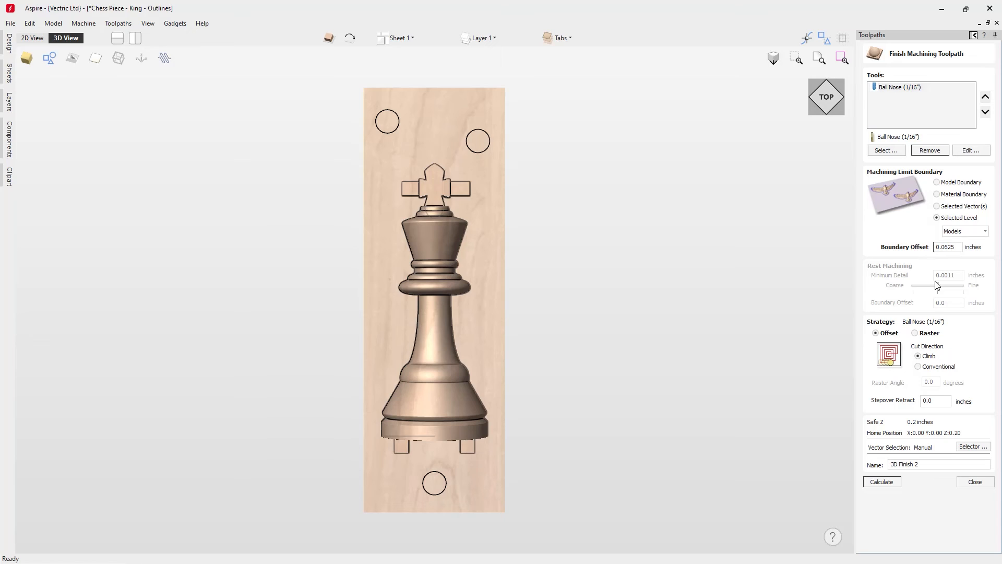
# Set the finish strategy to Raster, name the toolpath 3D Finish and calculate it
pyautogui.click(875, 332)
pyautogui.click(916, 334)
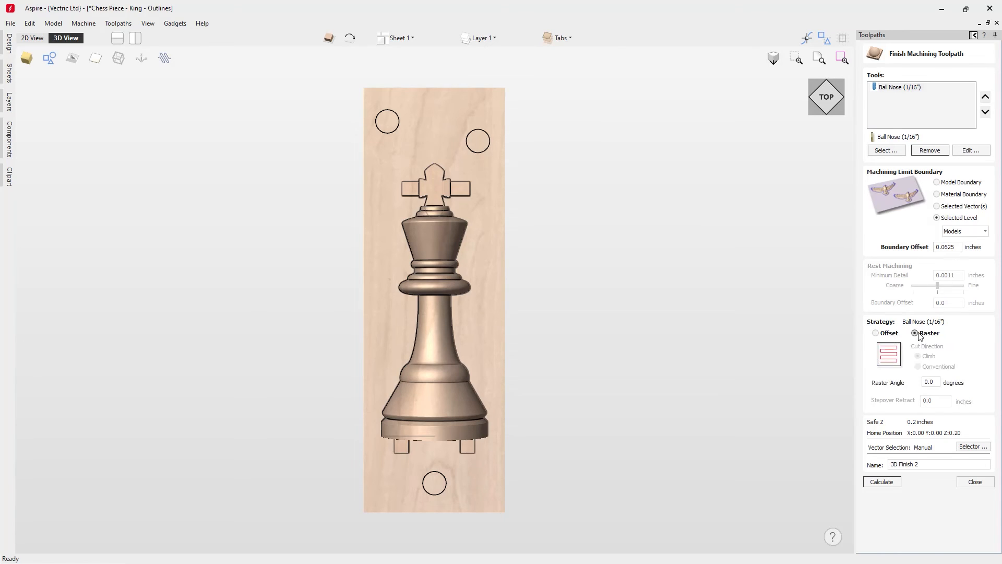
pyautogui.click(920, 464)
pyautogui.moveTo(919, 464); pyautogui.dragTo(911, 464)
pyautogui.click(899, 482)
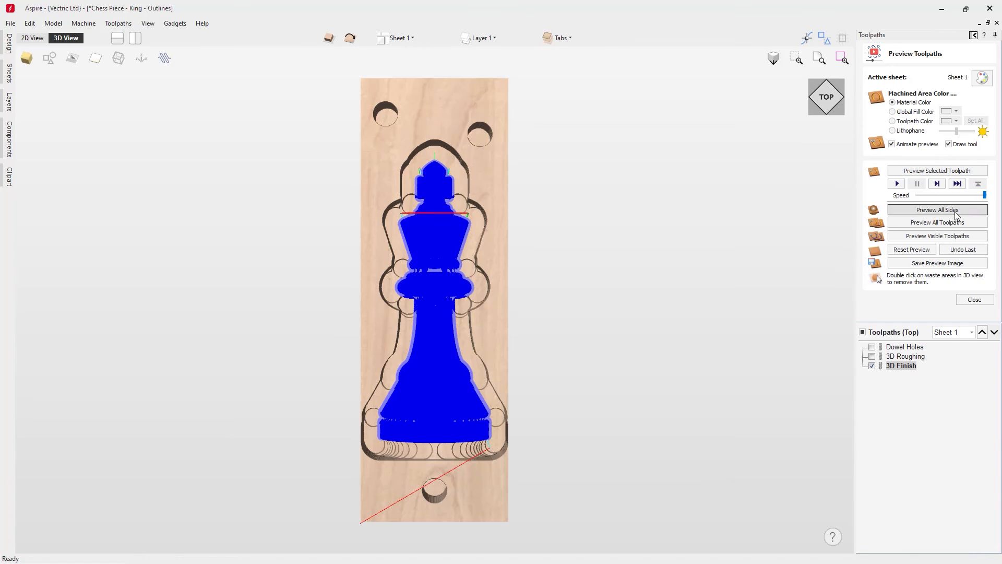
# Preview the visible 3D Finish toolpath, examine the carved king at an angle, and close the preview
pyautogui.click(937, 236)
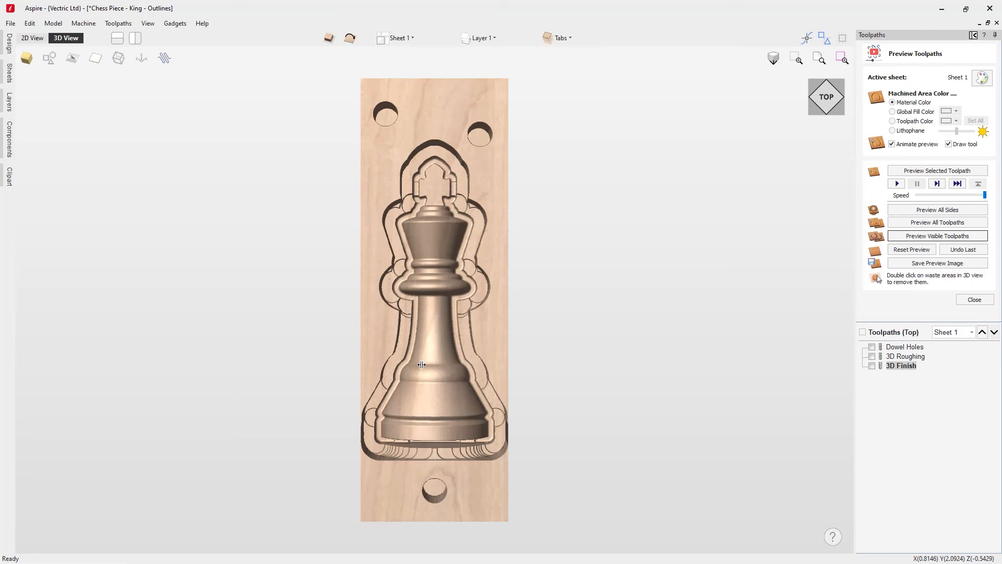
pyautogui.moveTo(419, 386); pyautogui.dragTo(525, 345)
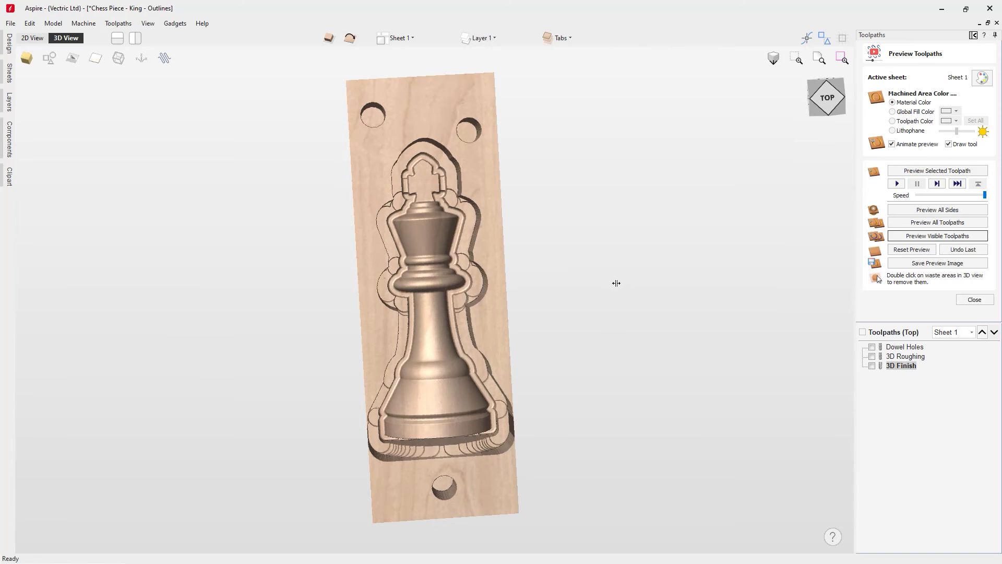
pyautogui.click(983, 300)
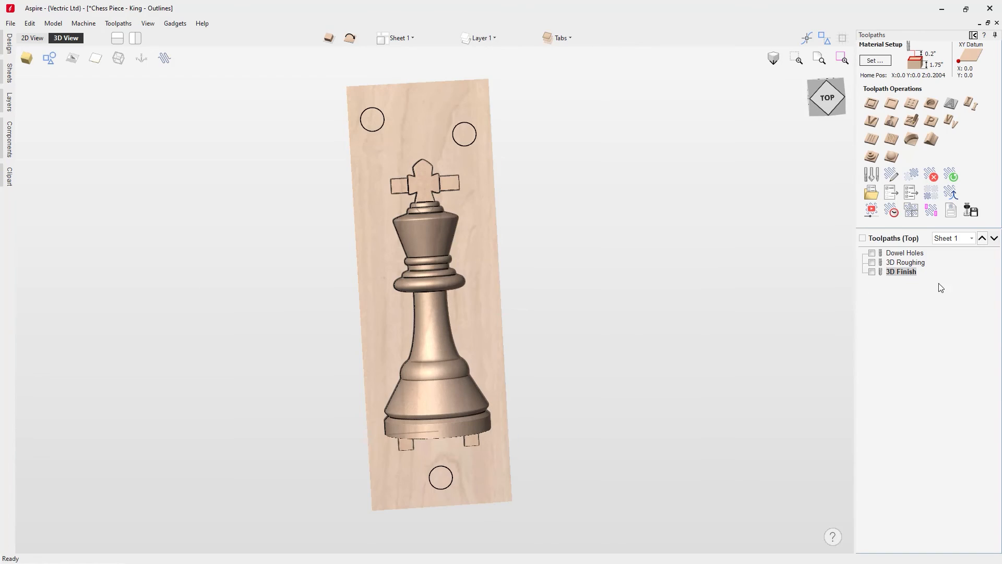
# Switch to the bottom side viewed straight on and review its material setup, accepting the existing settings
pyautogui.click(349, 38)
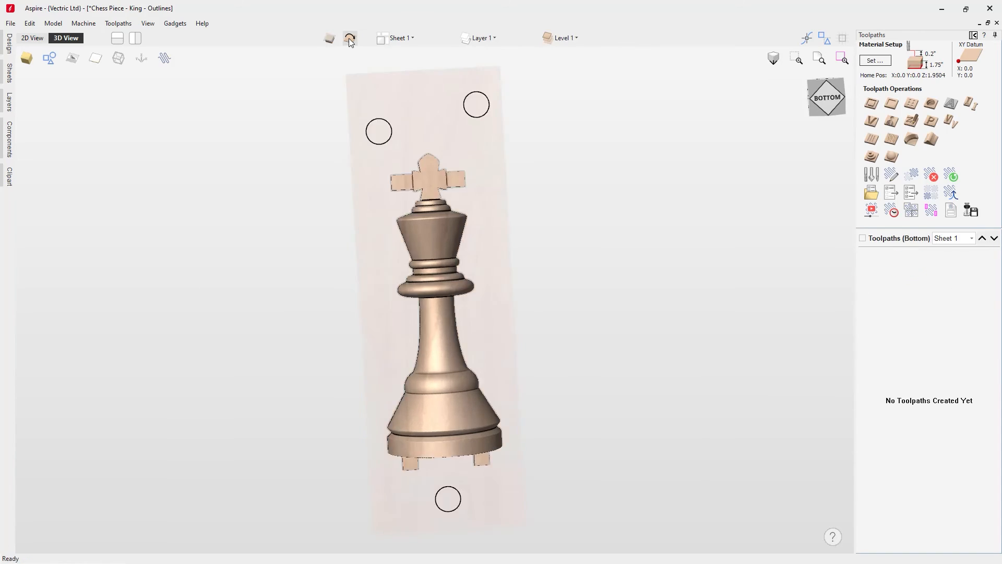
pyautogui.click(830, 103)
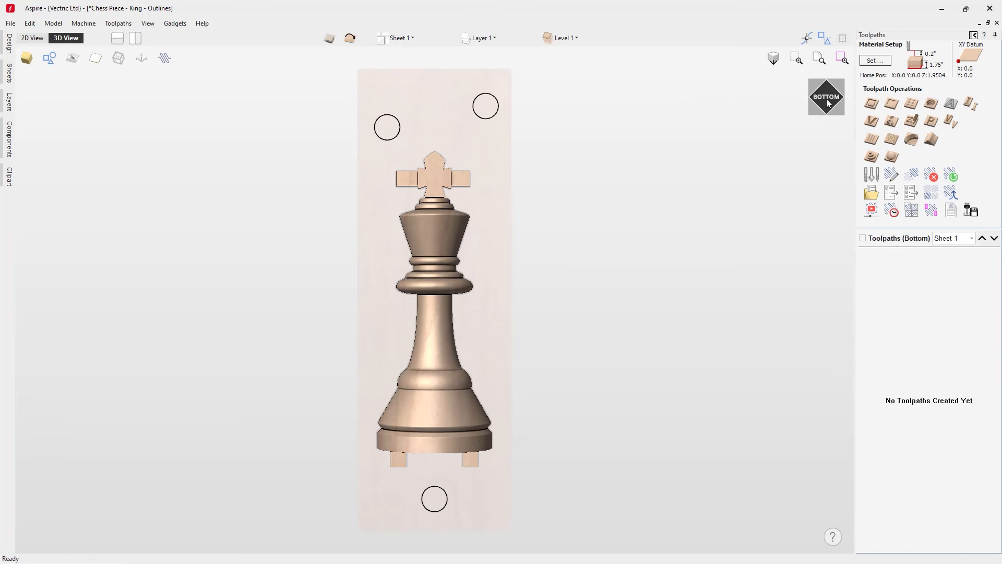
pyautogui.click(875, 60)
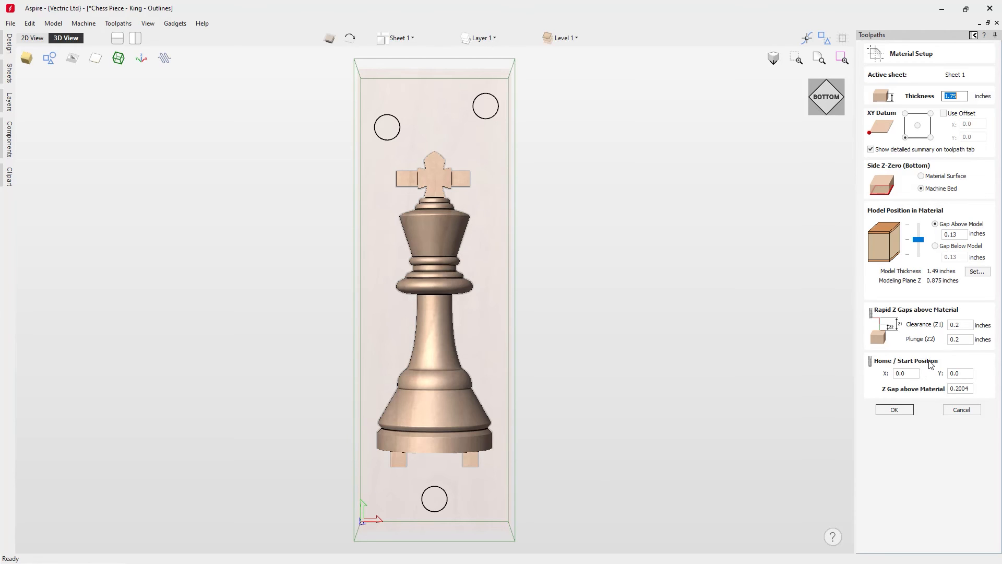
pyautogui.click(905, 412)
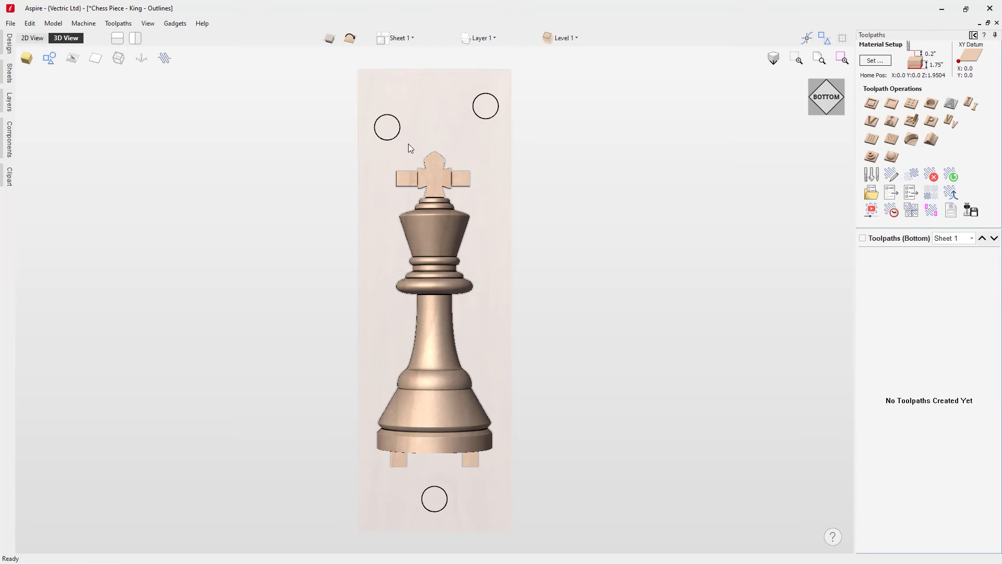
# Create a pocket toolpath for the three dowel circles, name it Dowel Holes - Spoilboard and calculate it
pyautogui.click(394, 138)
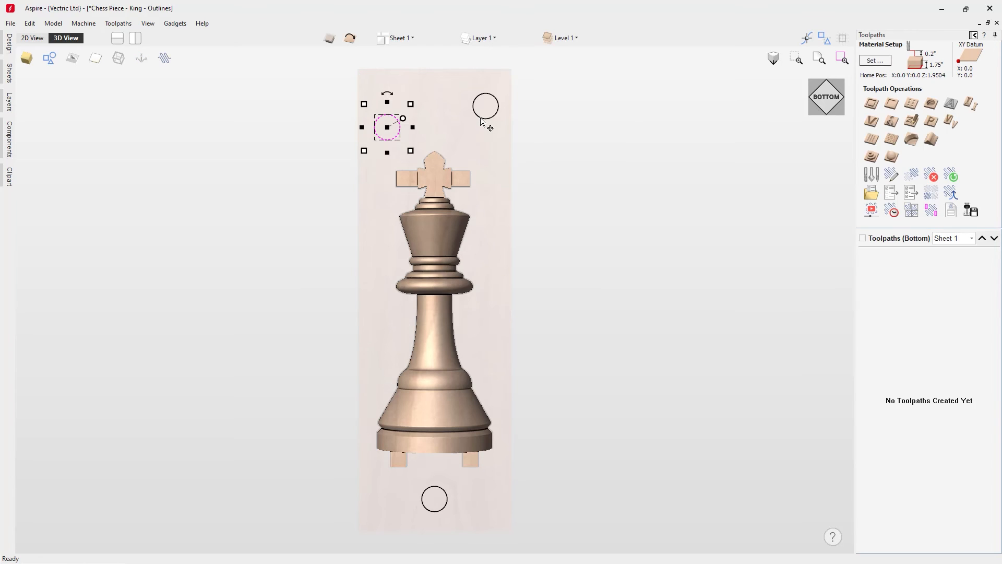
pyautogui.keyDown('shift'); pyautogui.click(480, 117); pyautogui.keyUp('shift')
pyautogui.keyDown('shift'); pyautogui.click(447, 495); pyautogui.keyUp('shift')
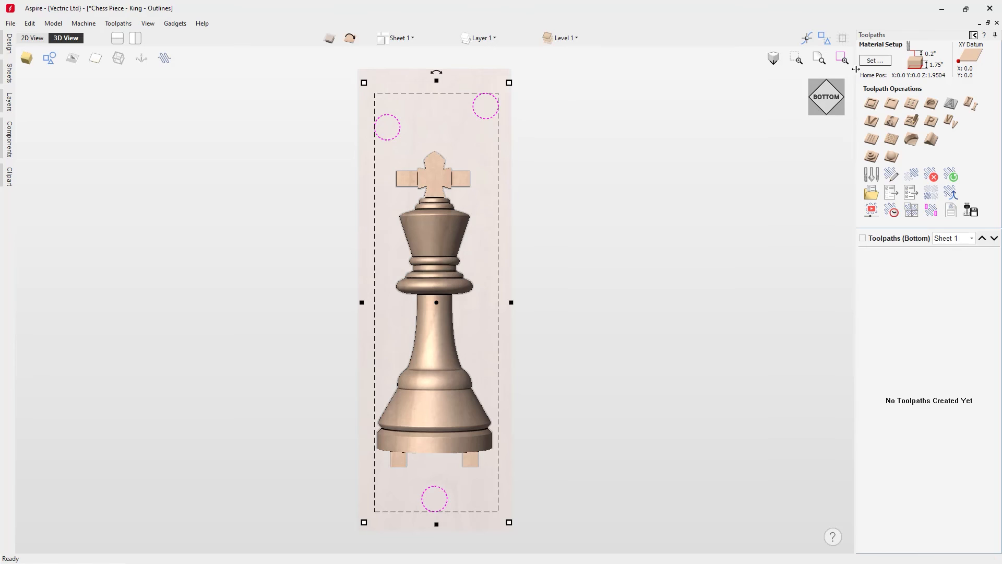
pyautogui.click(893, 105)
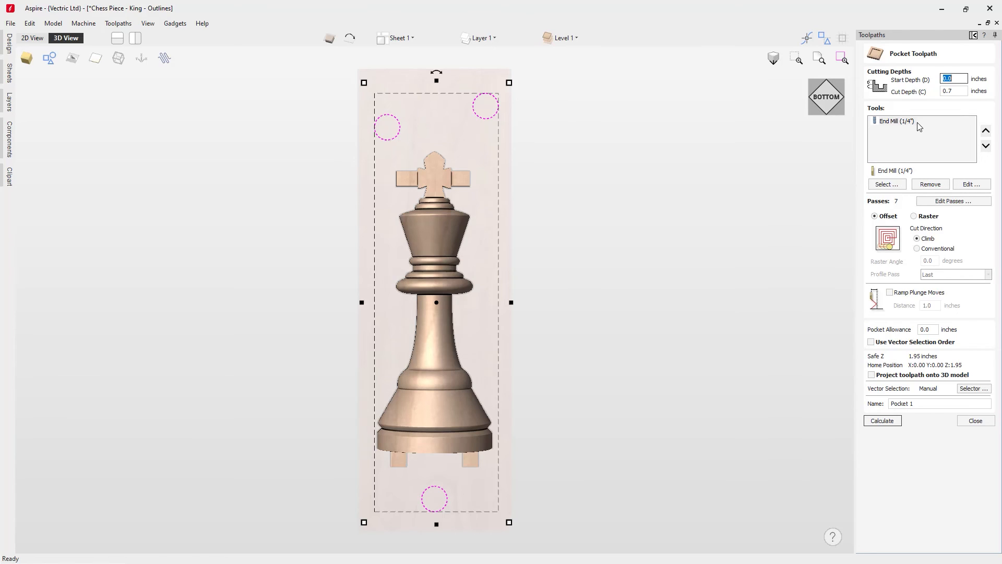
pyautogui.click(913, 402)
pyautogui.write('Dowel Holes - Spoilboard')
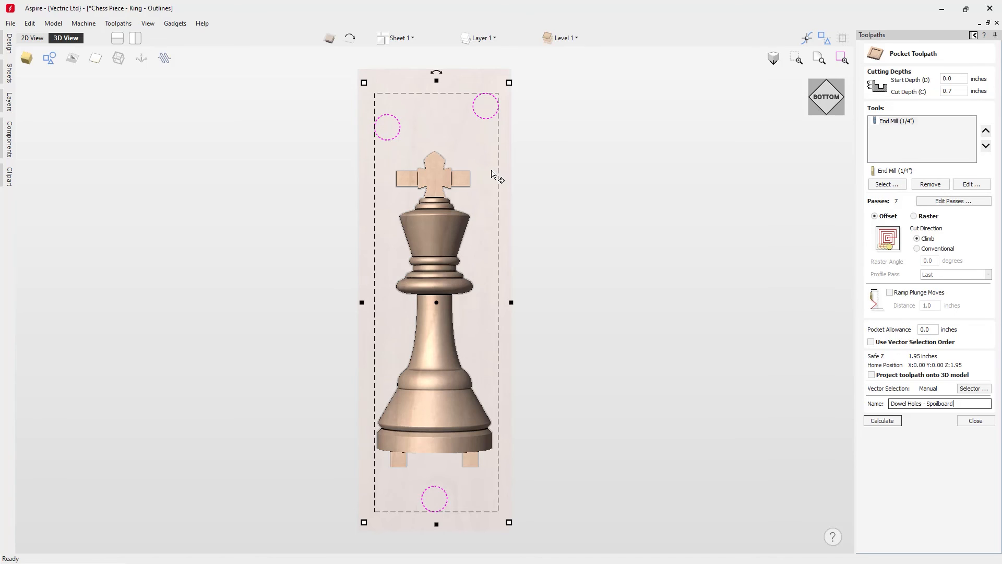
pyautogui.click(882, 421)
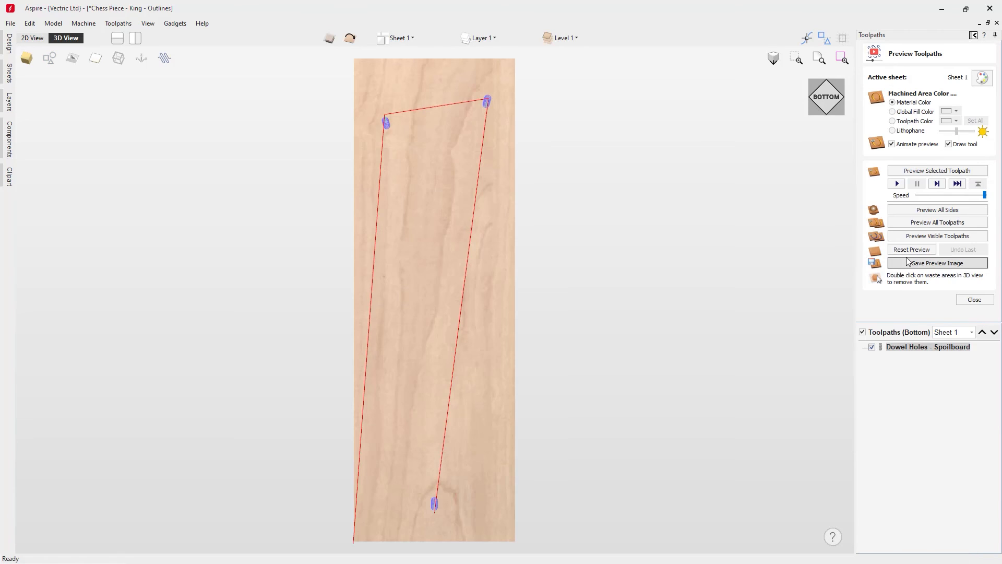
# Preview the visible Dowel Holes - Spoilboard toolpath, examine the holes at a slight angle, and close the preview
pyautogui.click(908, 237)
pyautogui.moveTo(430, 383)
pyautogui.mouseDown()
pyautogui.moveTo(456, 372)
pyautogui.moveTo(441, 383)
pyautogui.mouseUp()
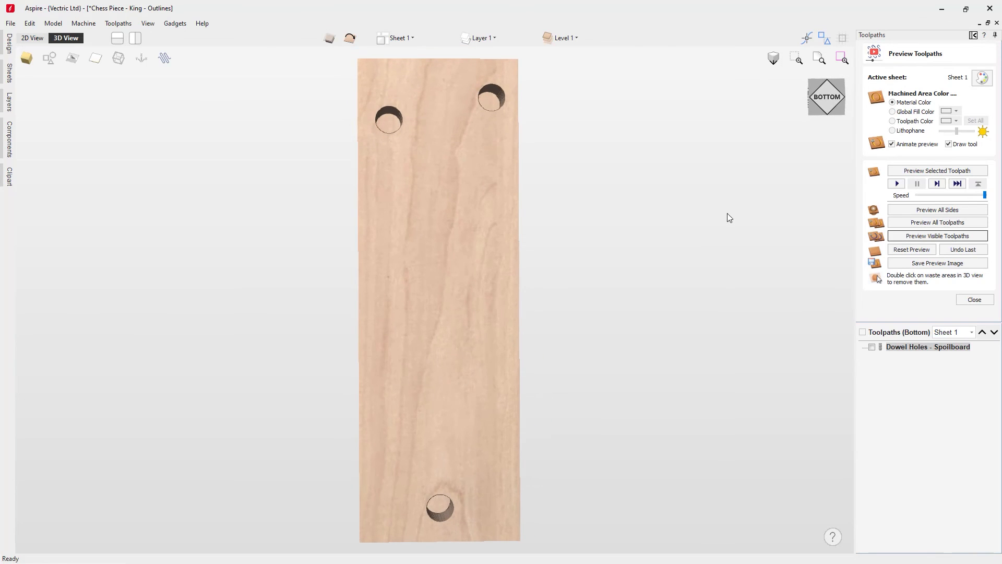
pyautogui.click(974, 299)
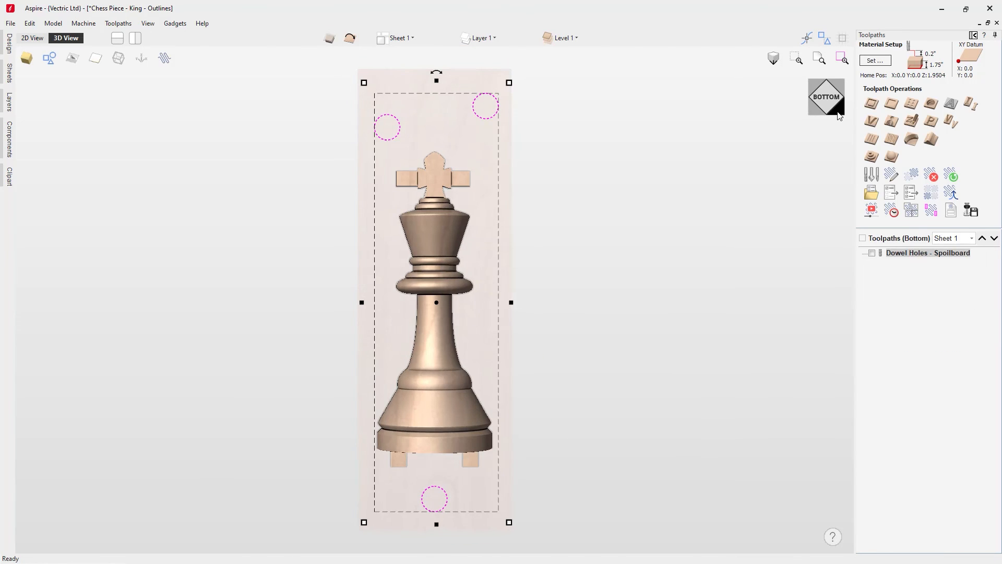
# Create a rough machining toolpath with nothing selected, limited to Level 1, name it 3D Roughing and calculate it
pyautogui.click(871, 158)
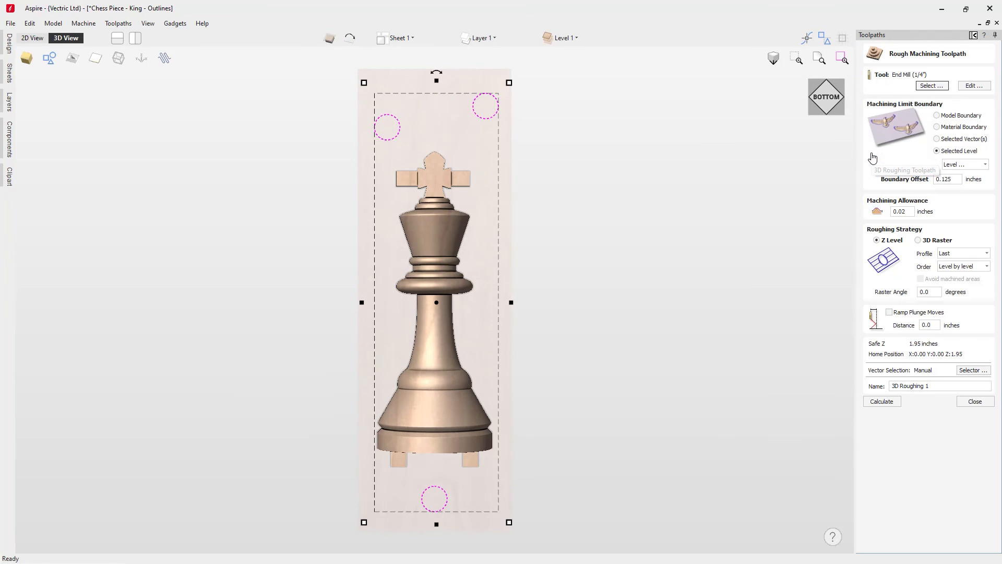
pyautogui.click(533, 186)
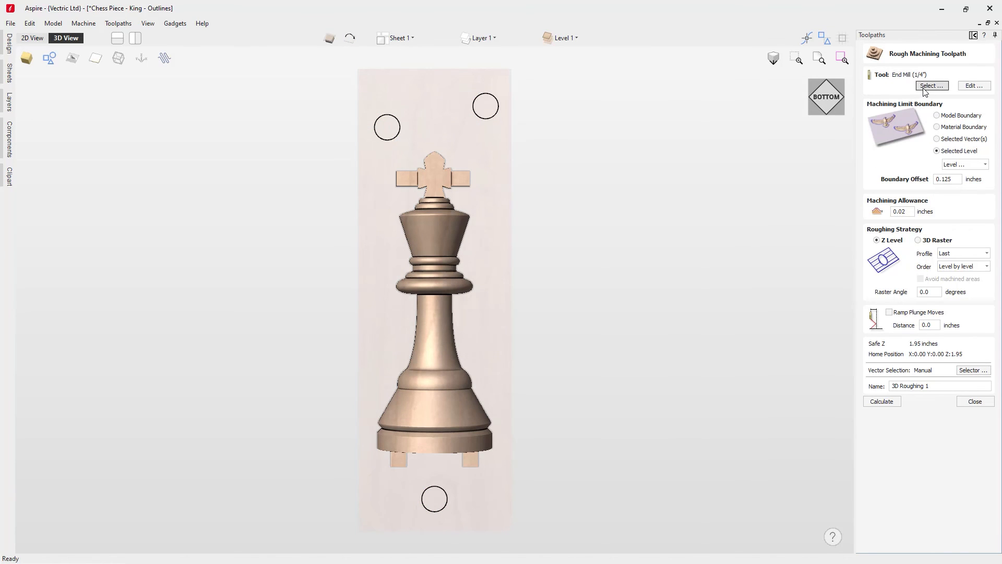
pyautogui.click(963, 164)
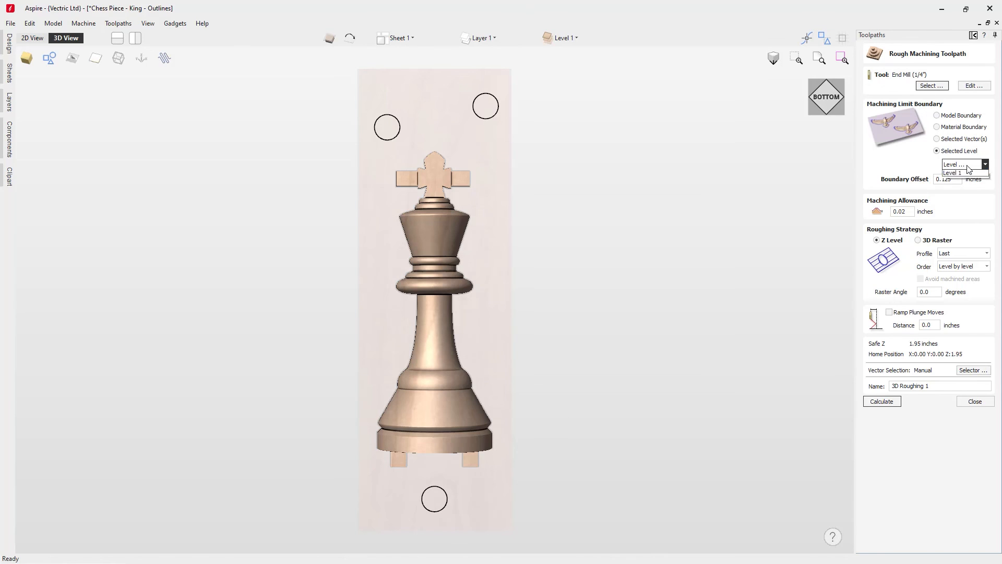
pyautogui.click(968, 183)
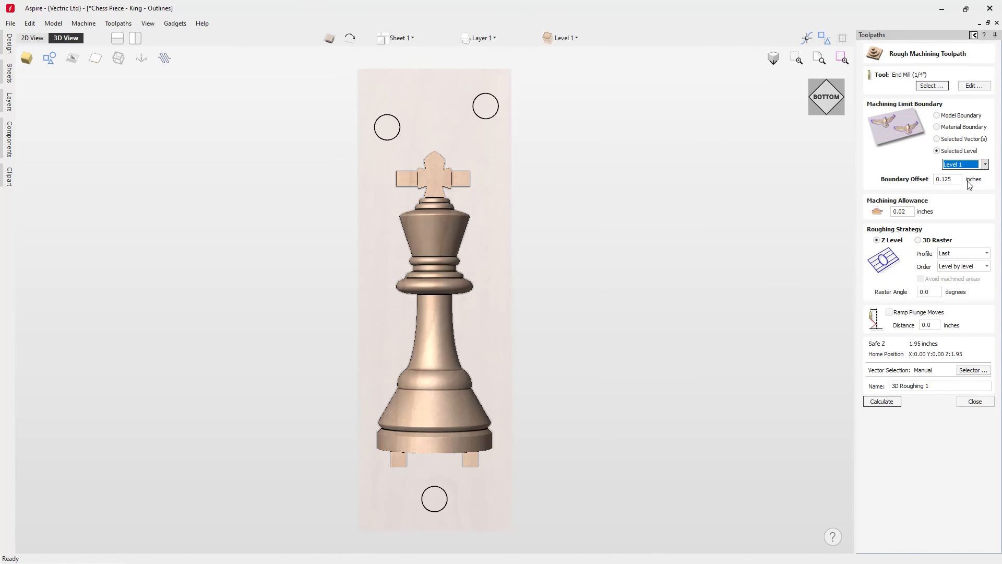
pyautogui.click(929, 387)
pyautogui.moveTo(928, 387); pyautogui.dragTo(924, 390)
pyautogui.press('BackSpace')
pyautogui.click(889, 400)
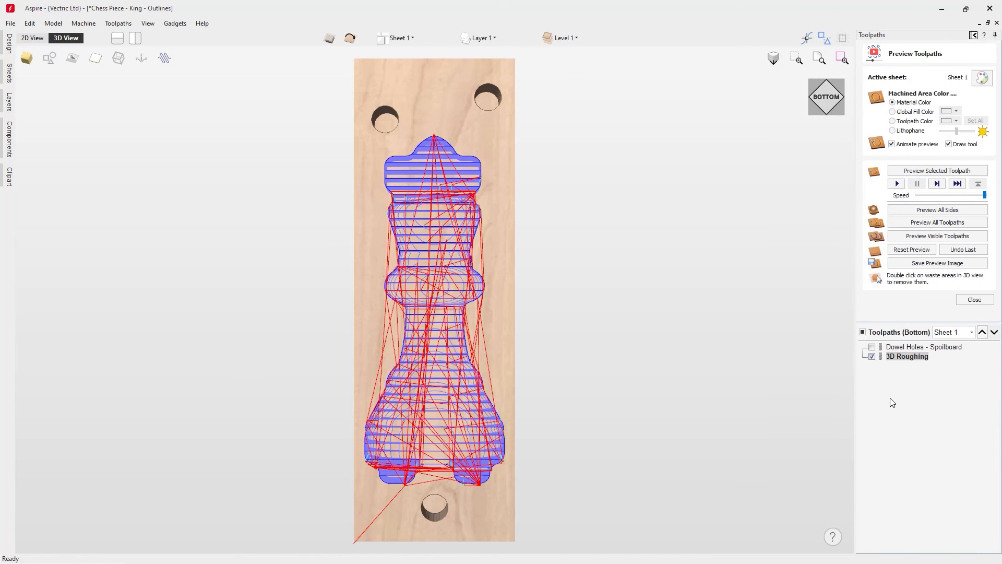
# Preview the bottom side's 3D Roughing toolpath, examine the roughed king at an angle, and close the preview
pyautogui.click(922, 235)
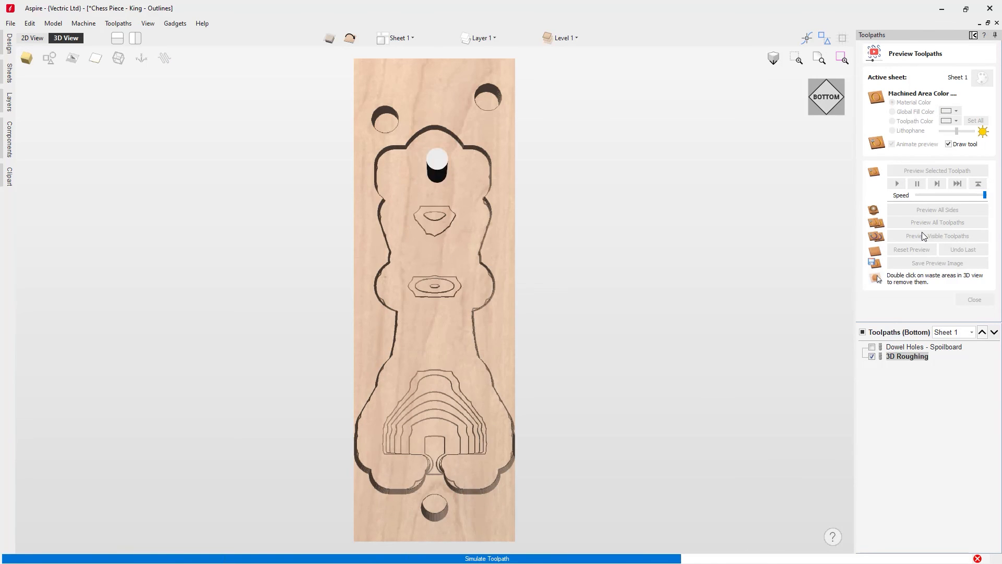
pyautogui.moveTo(526, 312); pyautogui.dragTo(429, 224)
pyautogui.click(779, 61)
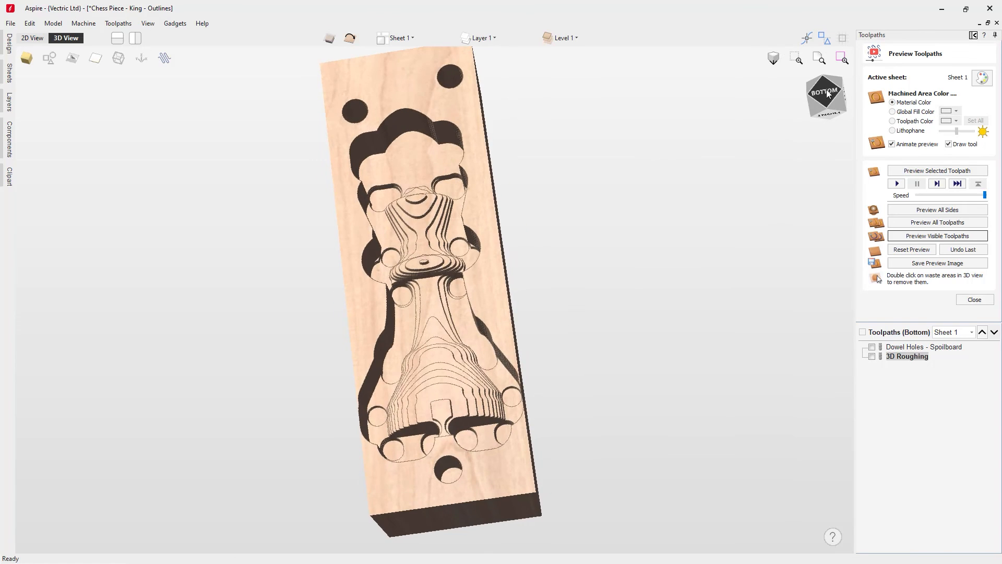
pyautogui.click(974, 299)
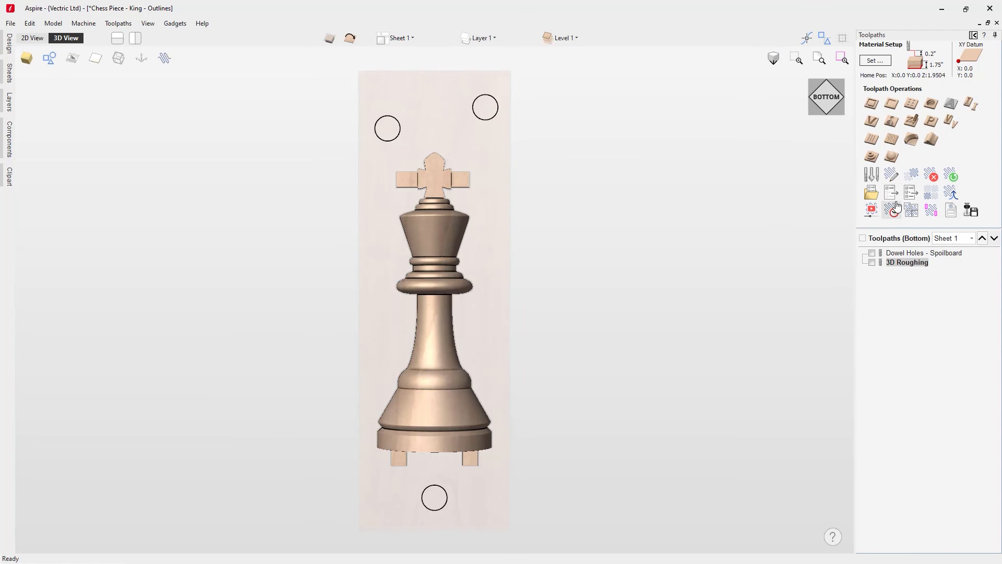
# Start a finish machining toolpath and replace its tool with the imperial Ball Nose (1/16")
pyautogui.click(893, 157)
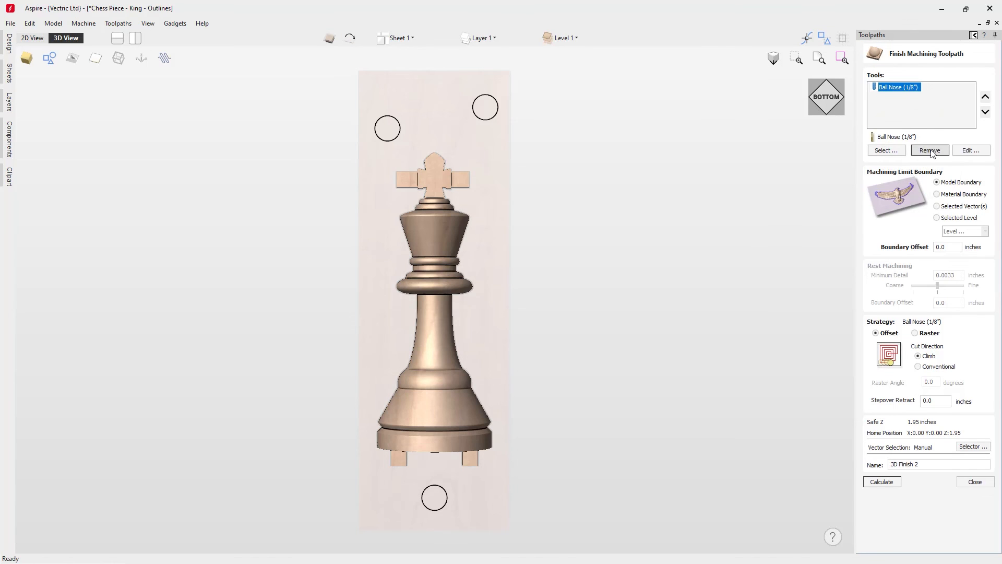
pyautogui.click(930, 150)
pyautogui.click(886, 150)
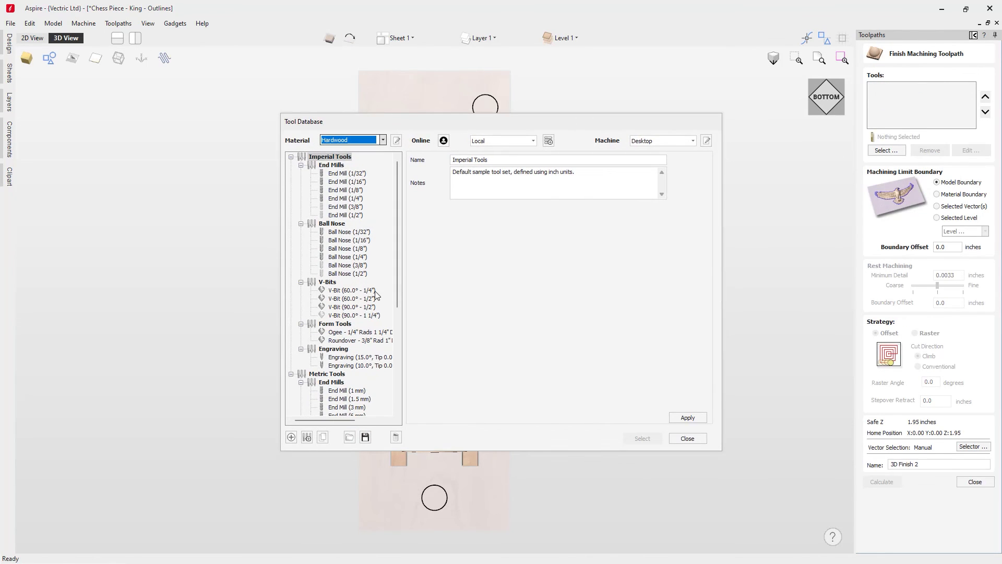
pyautogui.click(349, 240)
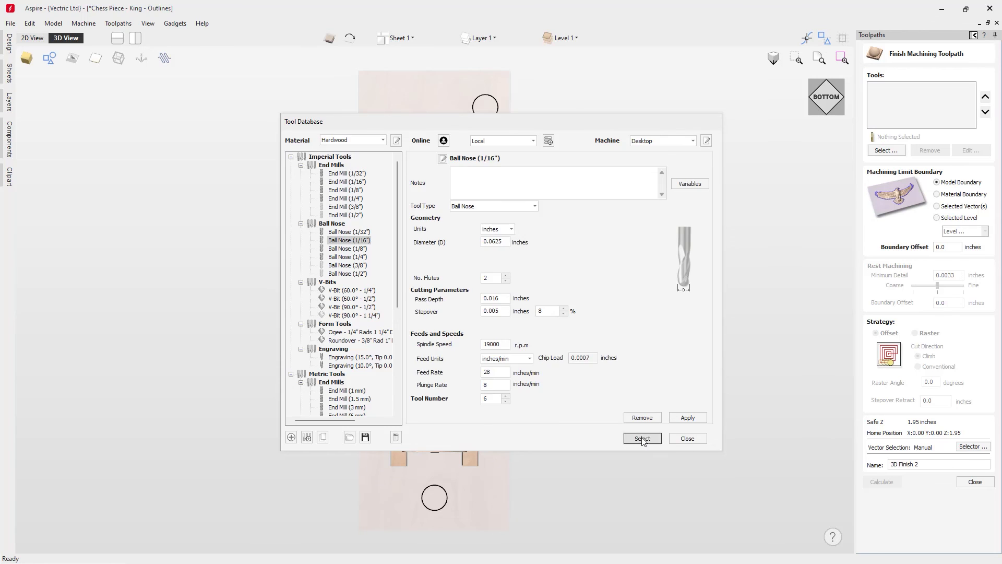
pyautogui.click(641, 439)
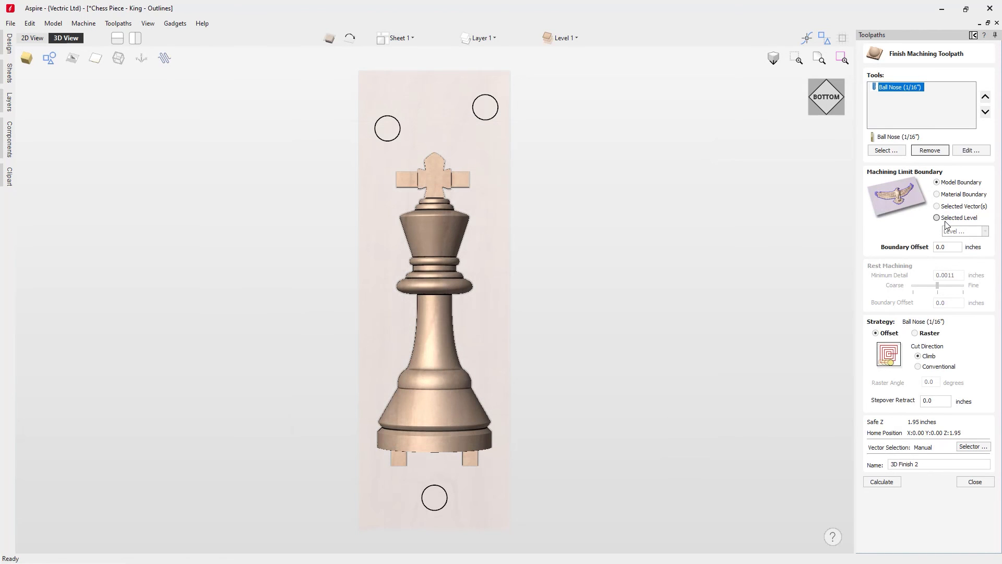
# Limit the finish machining to Level 1 with a 0.0625 inch boundary offset
pyautogui.click(937, 218)
pyautogui.click(985, 231)
pyautogui.click(963, 250)
pyautogui.click(951, 247)
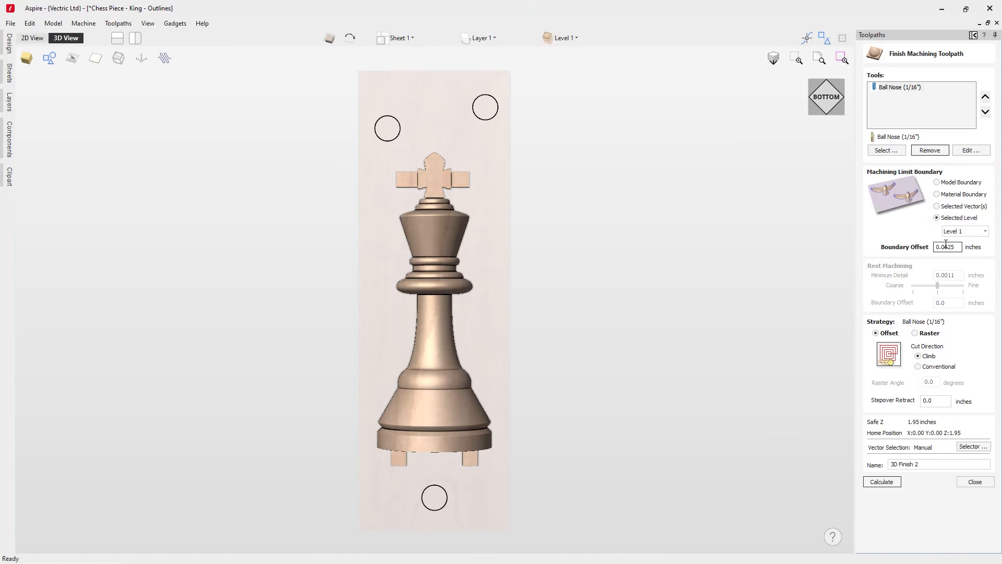
# Use the Raster strategy for the bottom side's finish machining, name the toolpath 3D Finish and calculate it
pyautogui.click(914, 333)
pyautogui.click(917, 465)
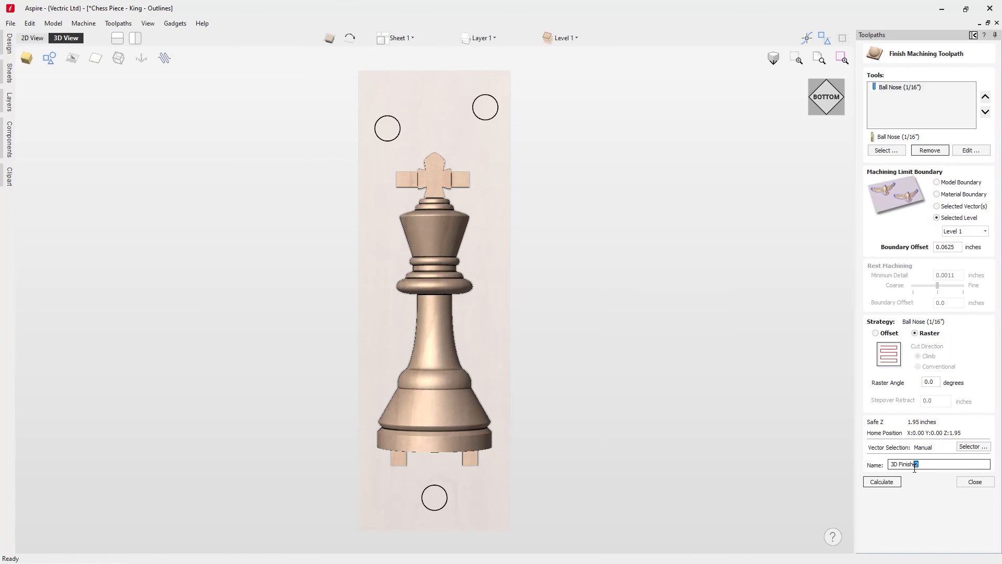
pyautogui.click(890, 482)
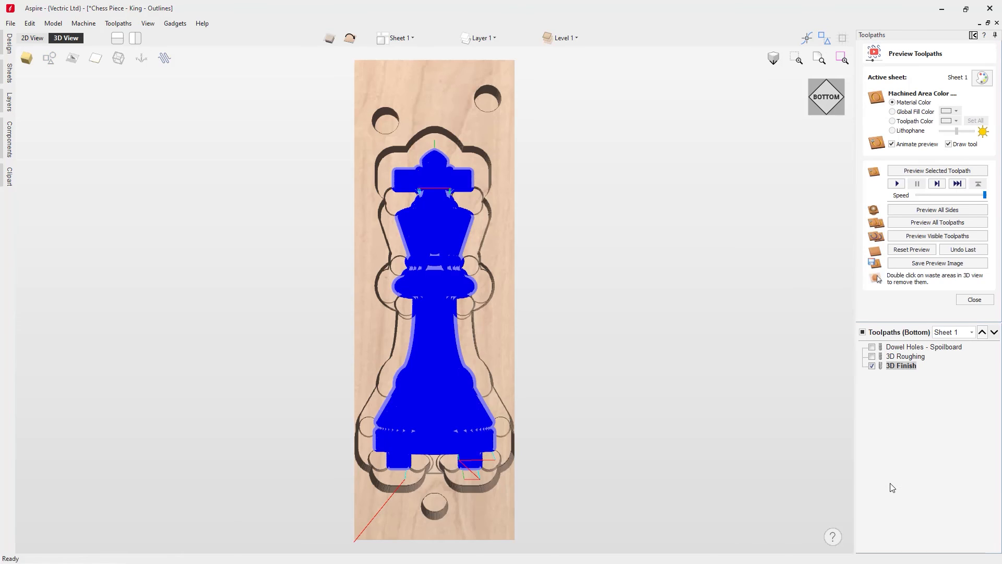
# Preview the bottom side's 3D Finish toolpath, examine the carved king at an angle, and return to the straight-on view
pyautogui.click(930, 236)
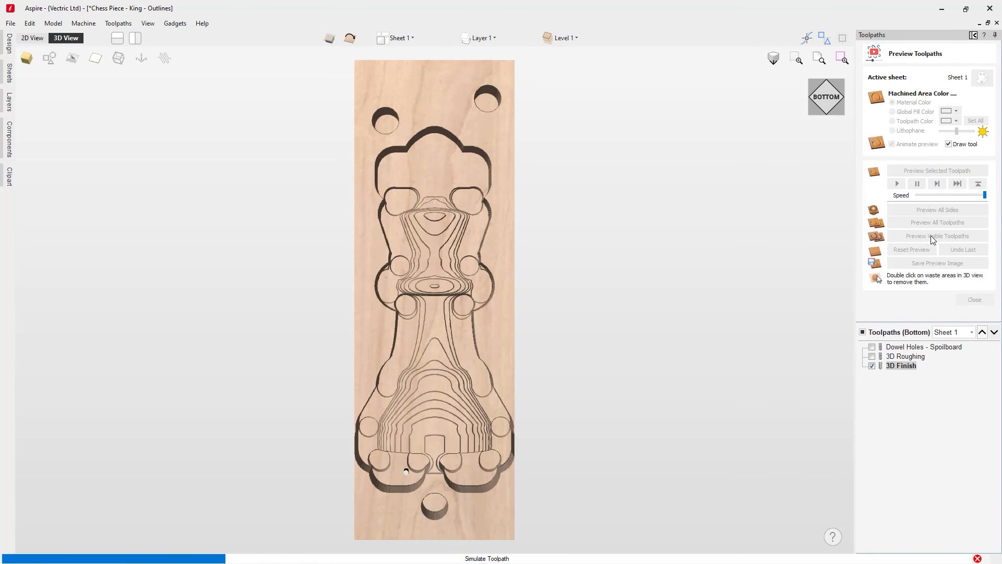
pyautogui.moveTo(599, 359); pyautogui.dragTo(510, 391)
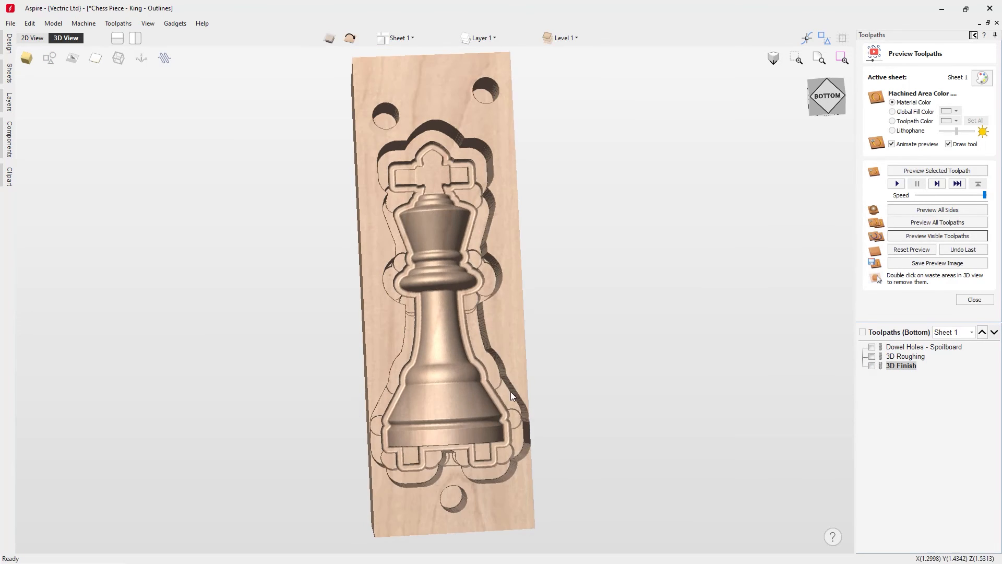
pyautogui.click(842, 97)
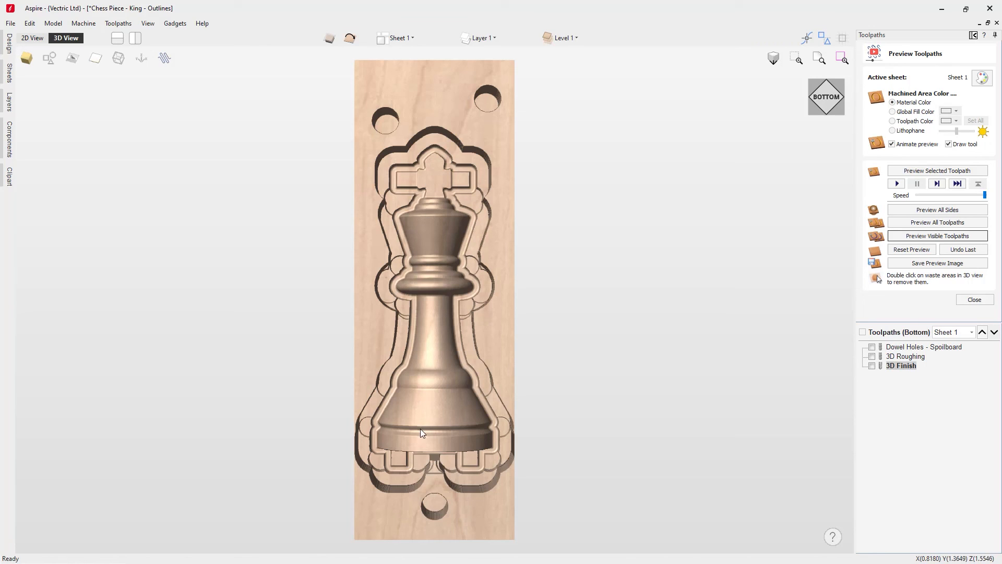
# Rename the bottom side's Level 1 as Models
pyautogui.click(576, 41)
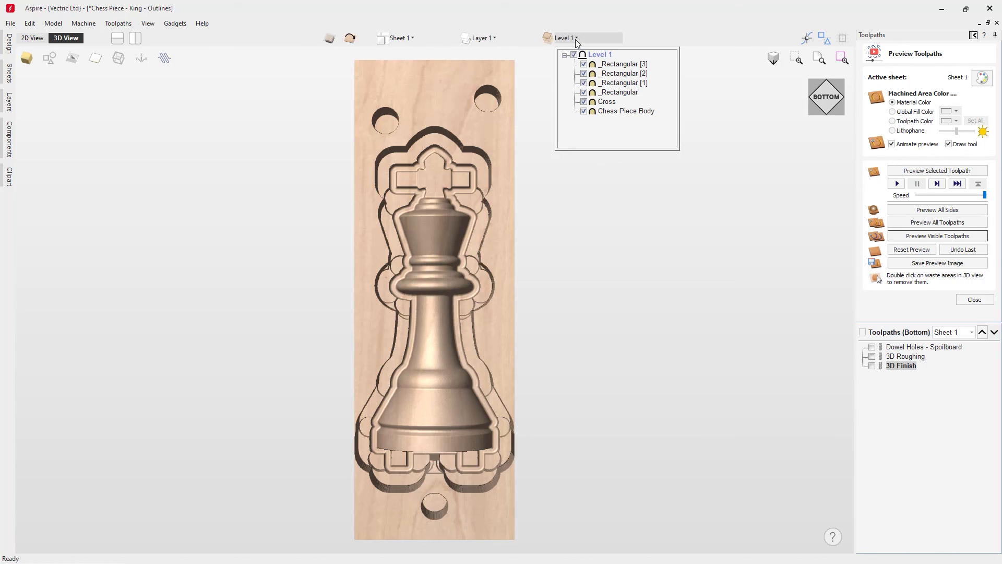
pyautogui.click(599, 56)
pyautogui.click(599, 56)
pyautogui.write('M')
pyautogui.press('Return')
# Insert a new component level and move the four _Rectangular components from Models into it
pyautogui.rightClick(599, 56)
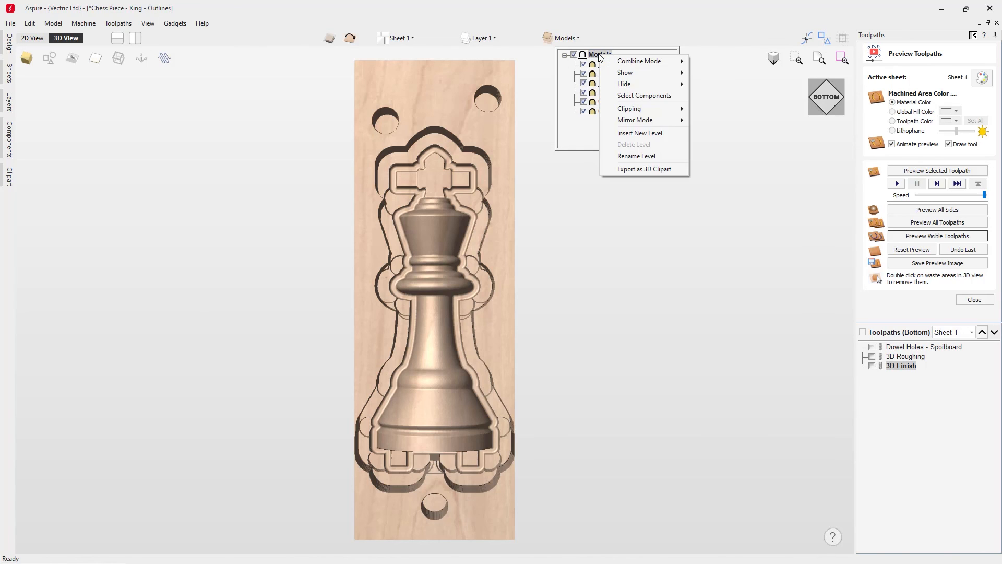
pyautogui.click(638, 133)
pyautogui.click(618, 74)
pyautogui.keyDown('shift'); pyautogui.click(620, 102); pyautogui.keyUp('shift')
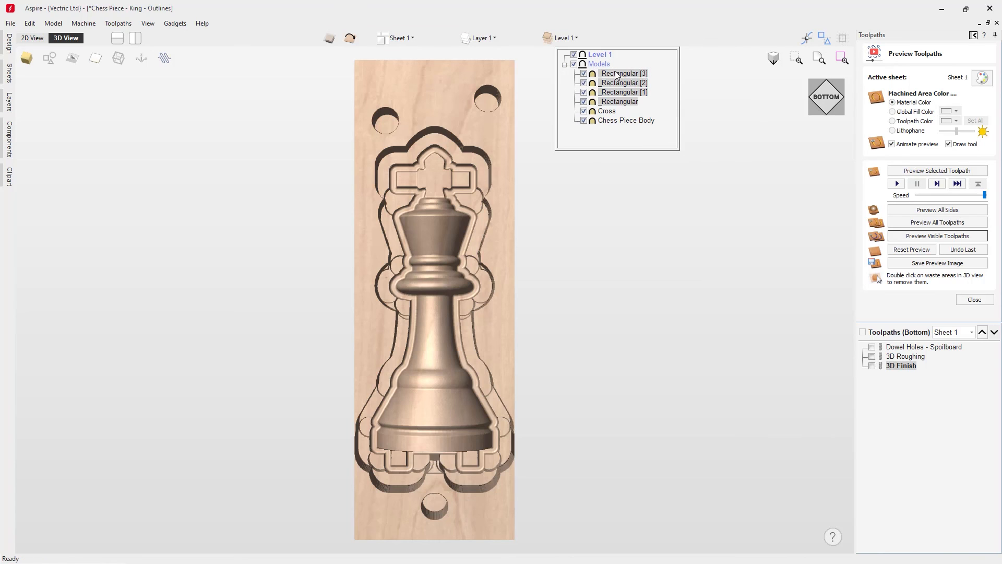
pyautogui.moveTo(617, 78); pyautogui.dragTo(600, 56)
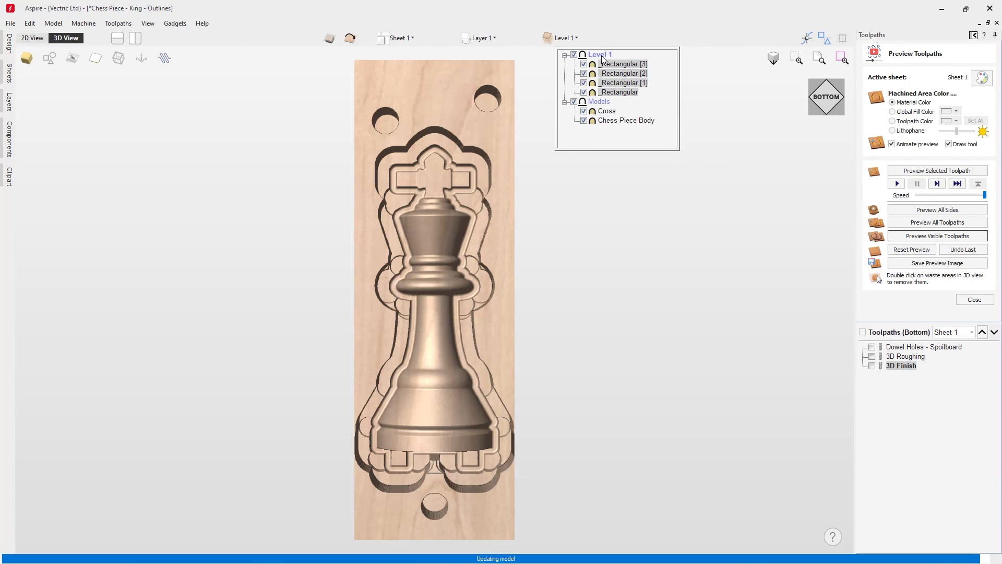
# Rename the level holding the rectangular components as Tabs and change its combine mode
pyautogui.rightClick(602, 58)
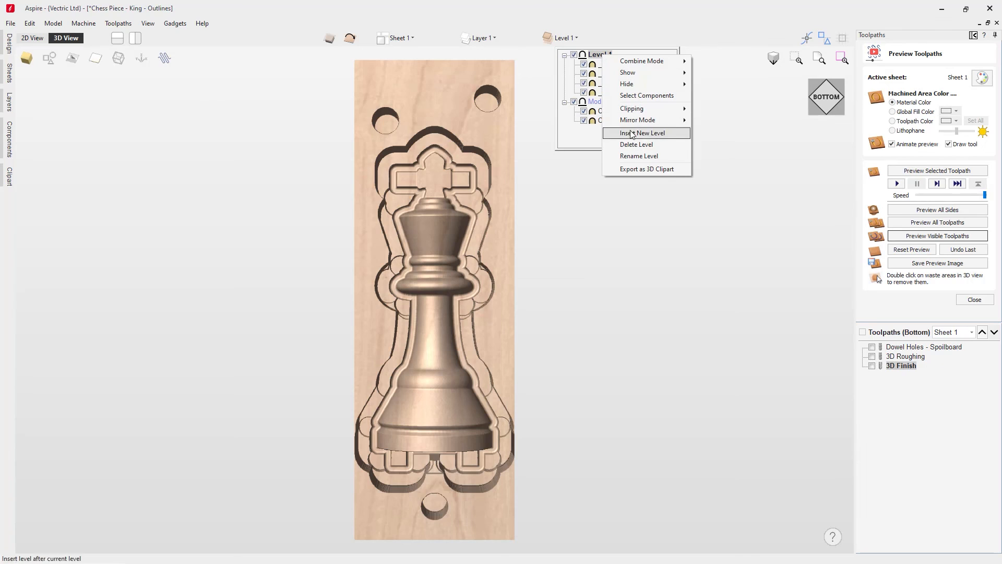
pyautogui.click(638, 155)
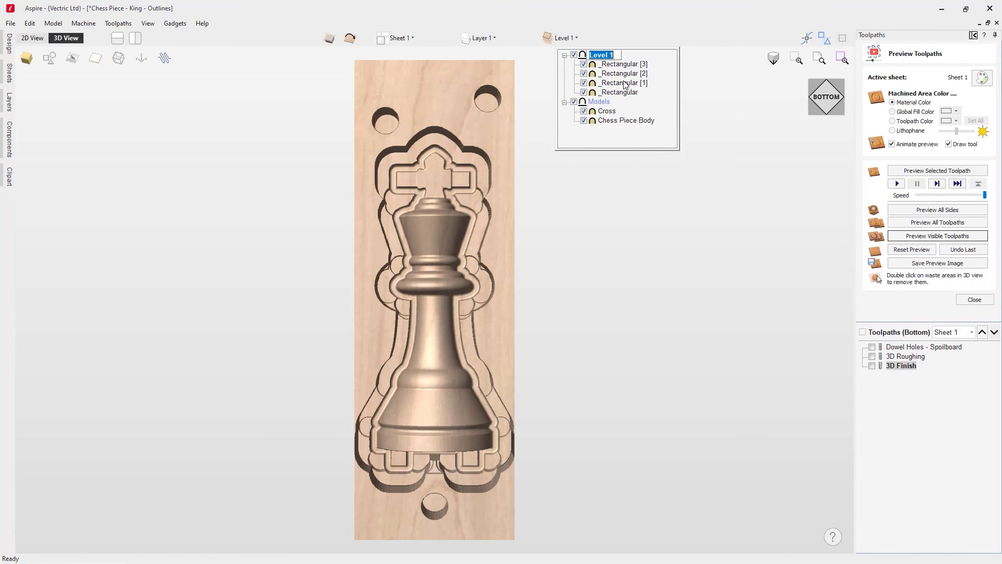
pyautogui.write('Tabs')
pyautogui.press('Return')
pyautogui.rightClick(600, 59)
pyautogui.moveTo(647, 62)
pyautogui.click(717, 85)
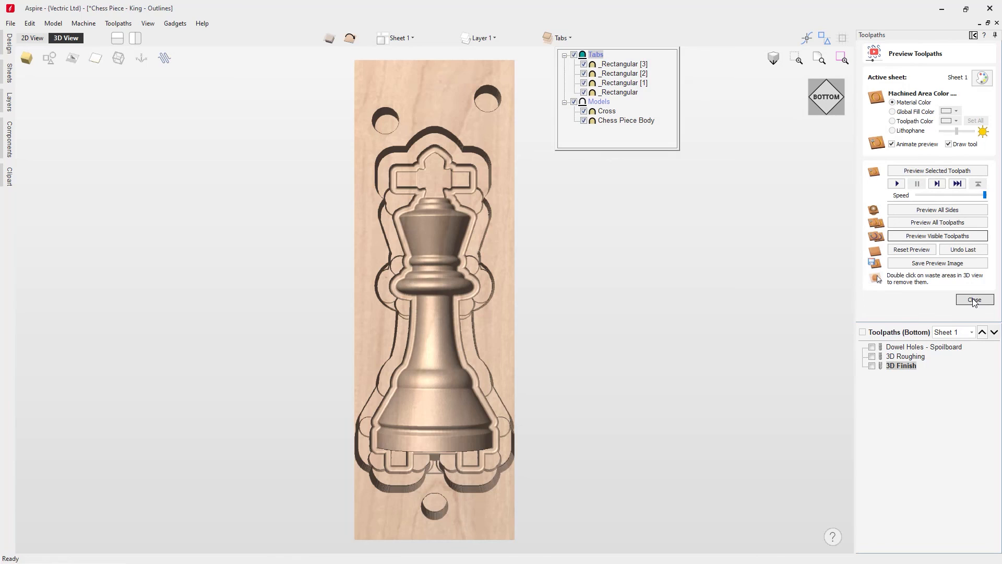
# Reset the preview and recalculate all toolpaths with the three bottom-side toolpaths visible
pyautogui.click(911, 249)
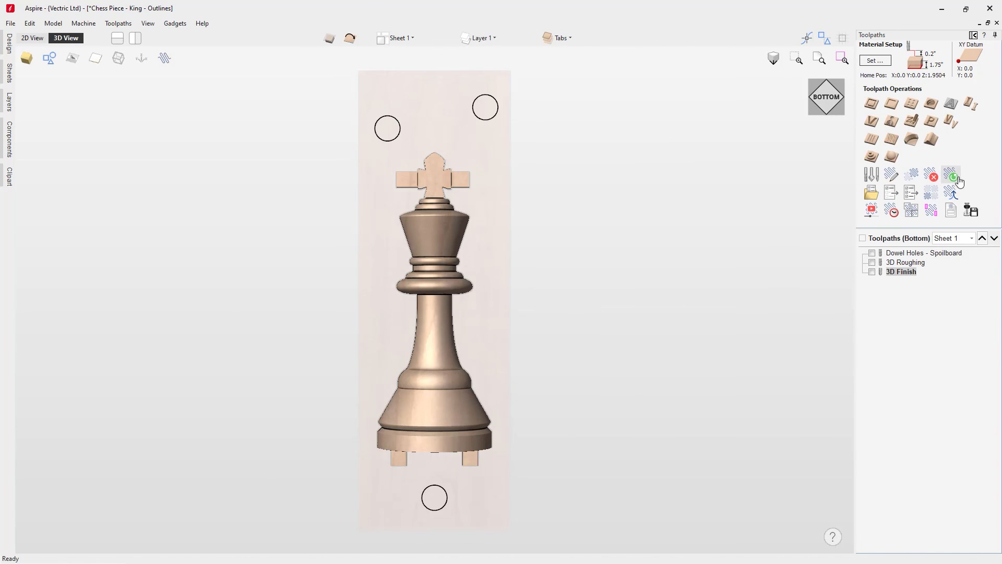
pyautogui.click(872, 254)
pyautogui.click(873, 262)
pyautogui.click(873, 272)
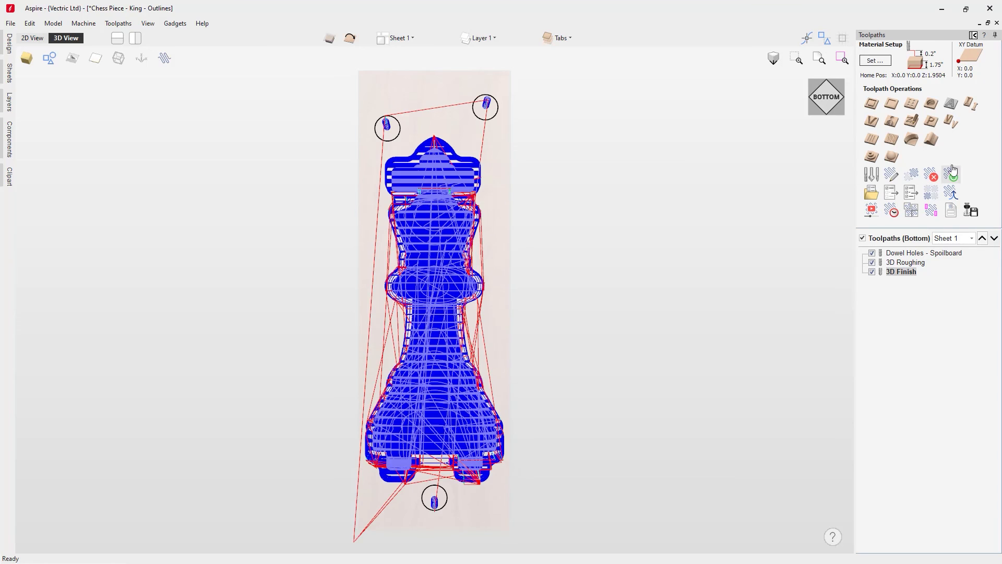
pyautogui.click(955, 177)
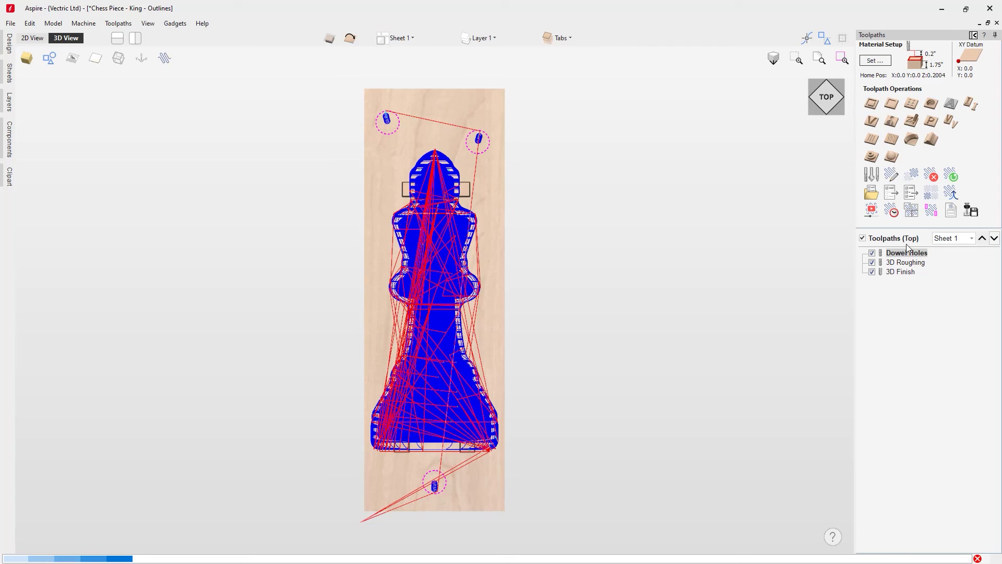
pyautogui.click(510, 293)
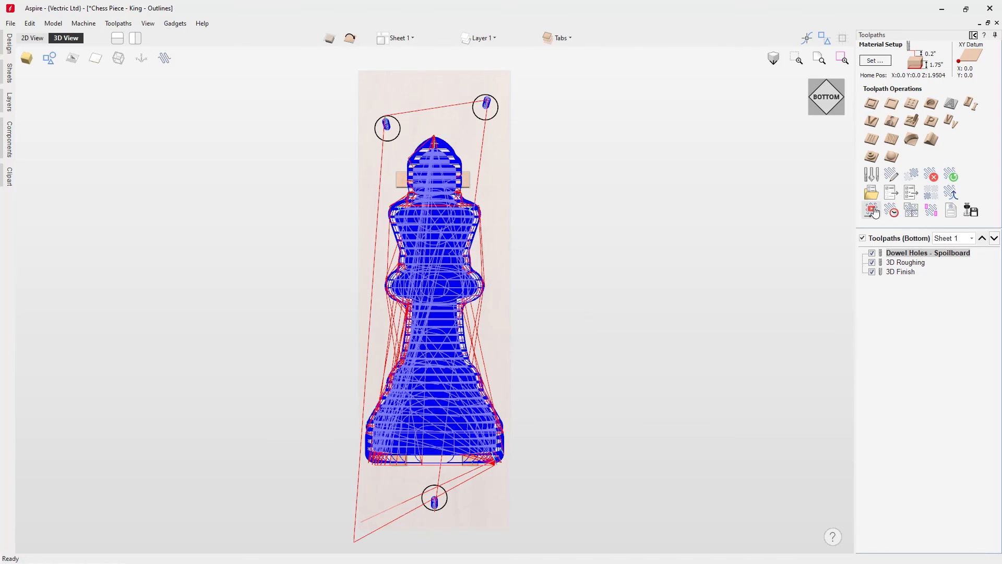
# Preview the recalculated visible toolpaths on the bottom side and examine the tab areas at a slight angle
pyautogui.click(872, 211)
pyautogui.click(909, 235)
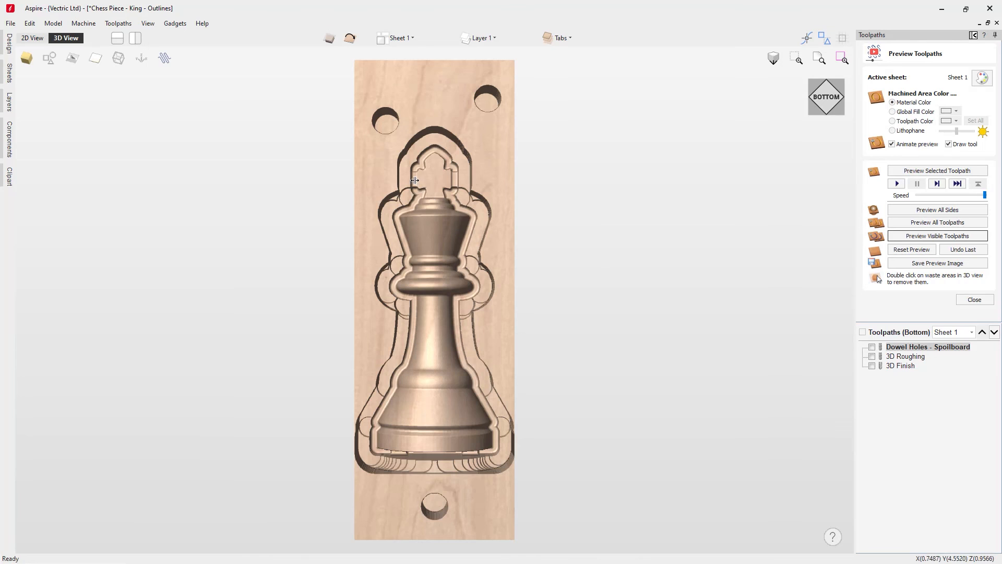
pyautogui.moveTo(480, 439)
pyautogui.mouseDown()
pyautogui.moveTo(462, 442)
pyautogui.moveTo(500, 439)
pyautogui.mouseUp()
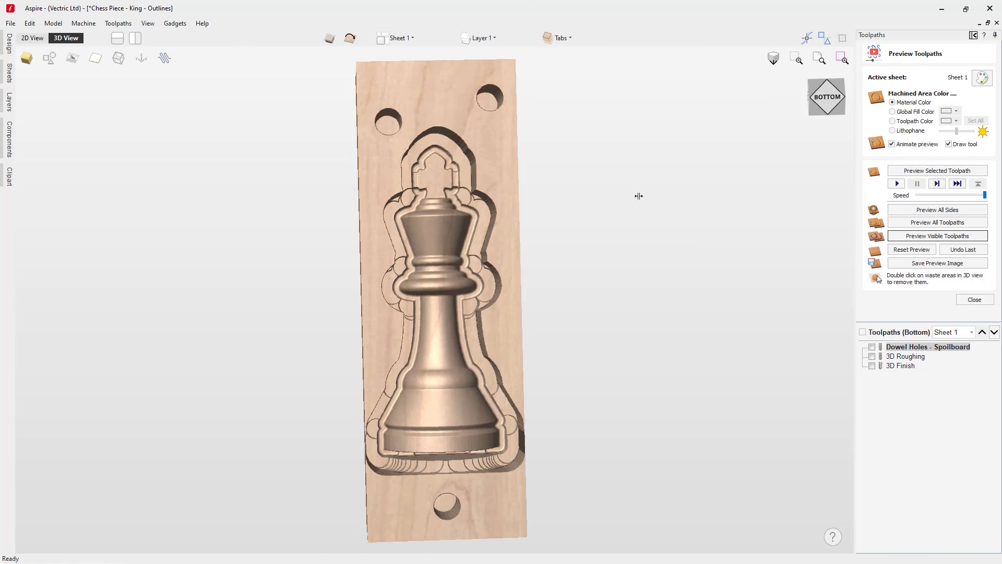
# Preview the toolpaths on all sides, examine the cut-out king from several angles, and close the preview
pyautogui.click(925, 212)
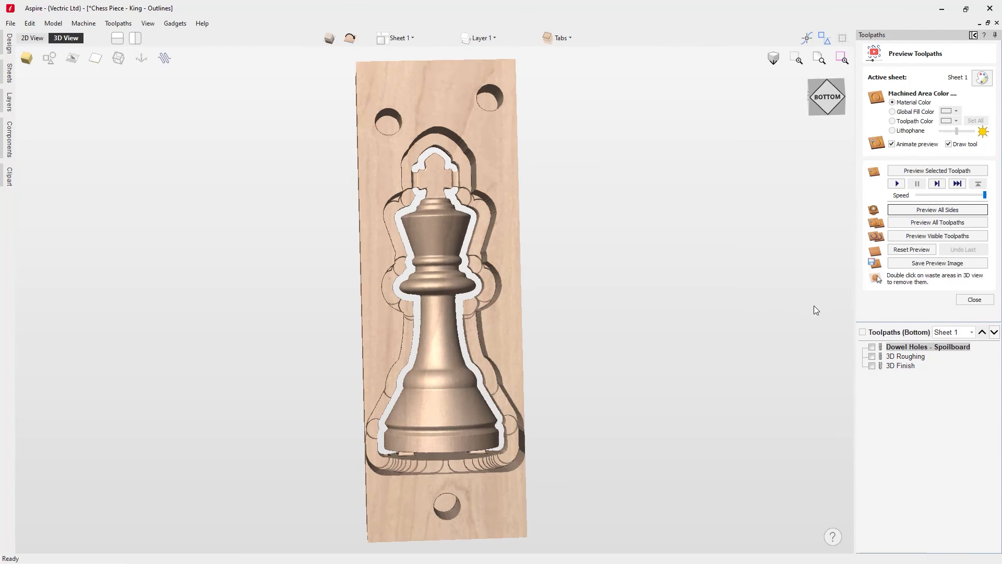
pyautogui.moveTo(452, 398); pyautogui.dragTo(408, 194)
pyautogui.moveTo(410, 158); pyautogui.dragTo(626, 310)
pyautogui.click(975, 299)
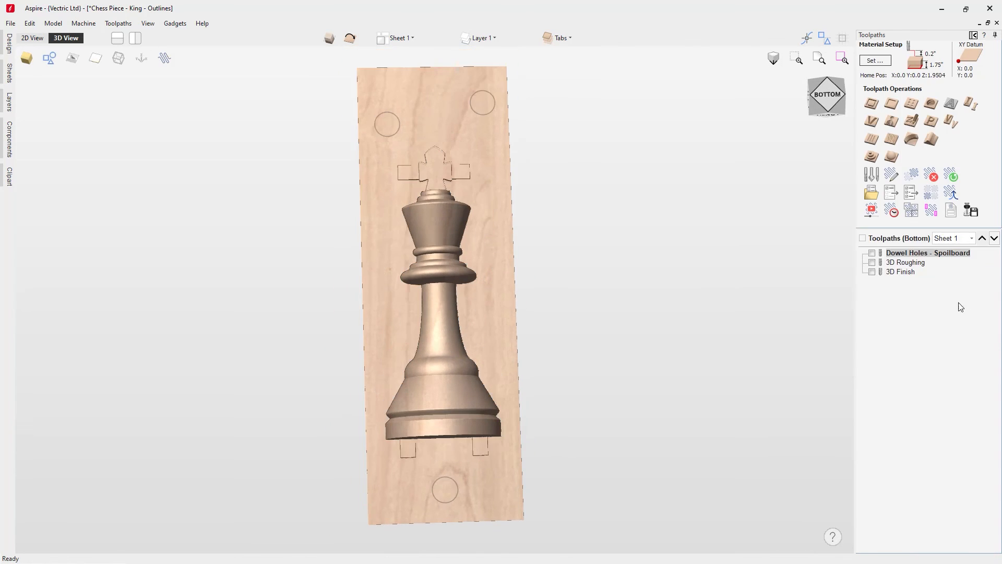